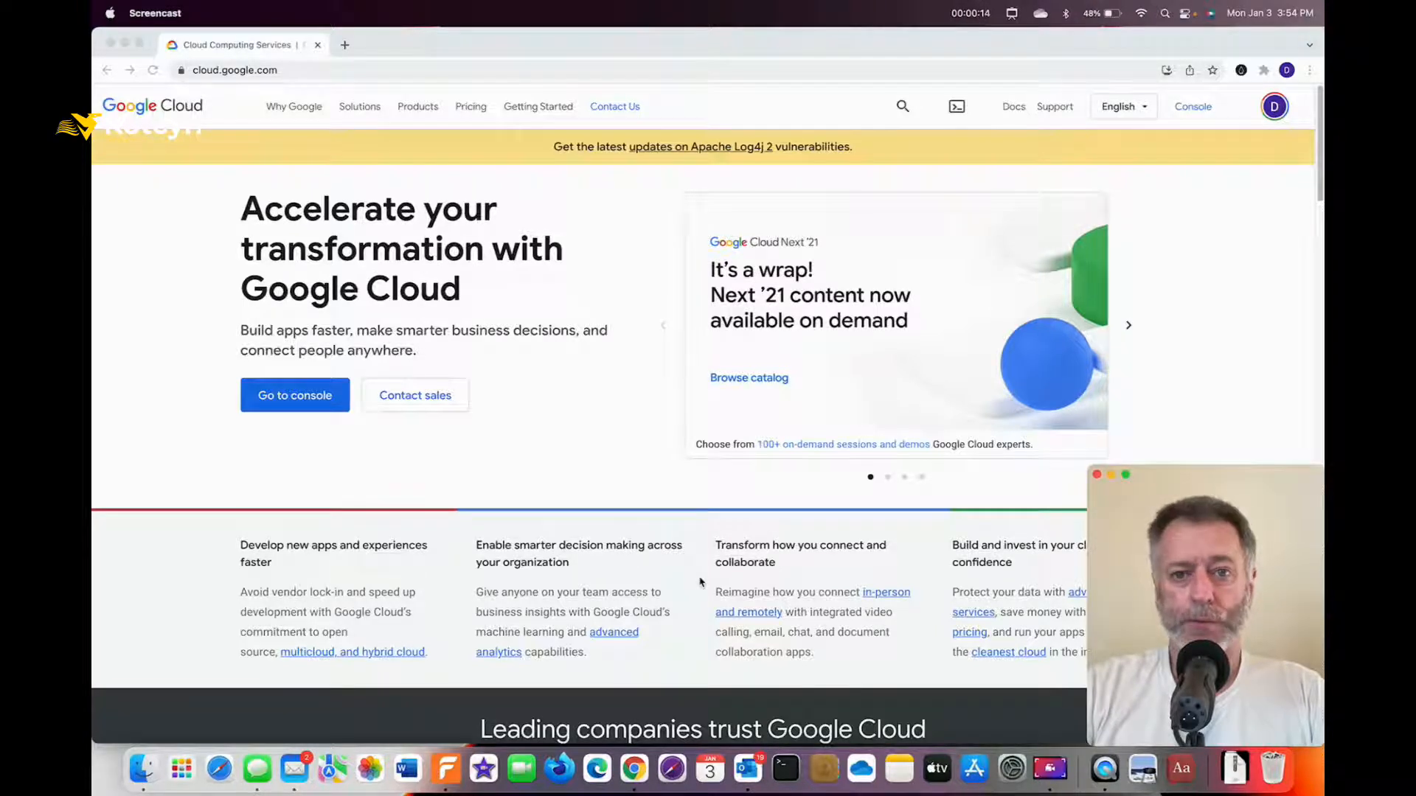
Open the Google Cloud console for My First Project in a new tab.
key(ctrl+a)
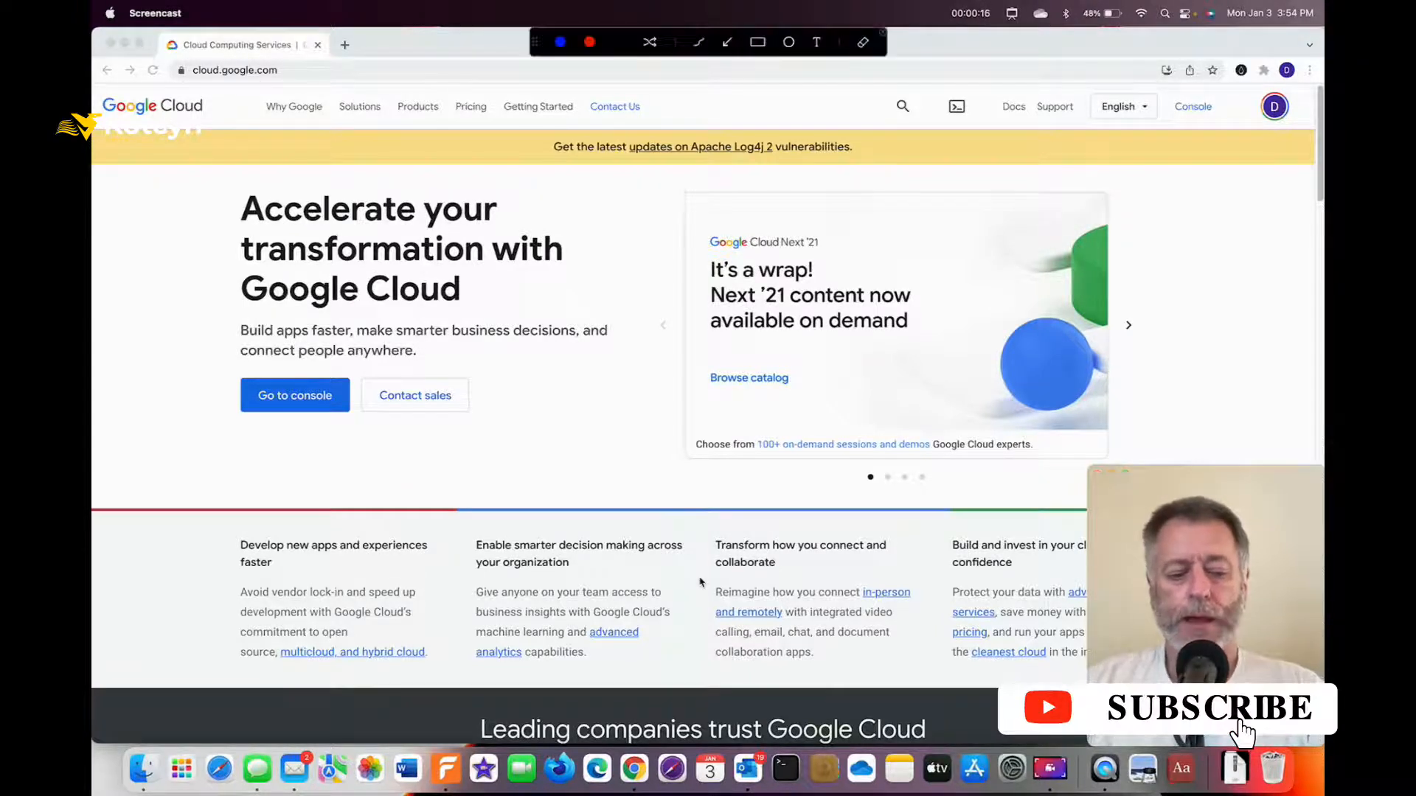
mouse_move(355, 215)
mouse_down()
mouse_move(246, 120)
mouse_move(226, 74)
mouse_move(229, 95)
mouse_up()
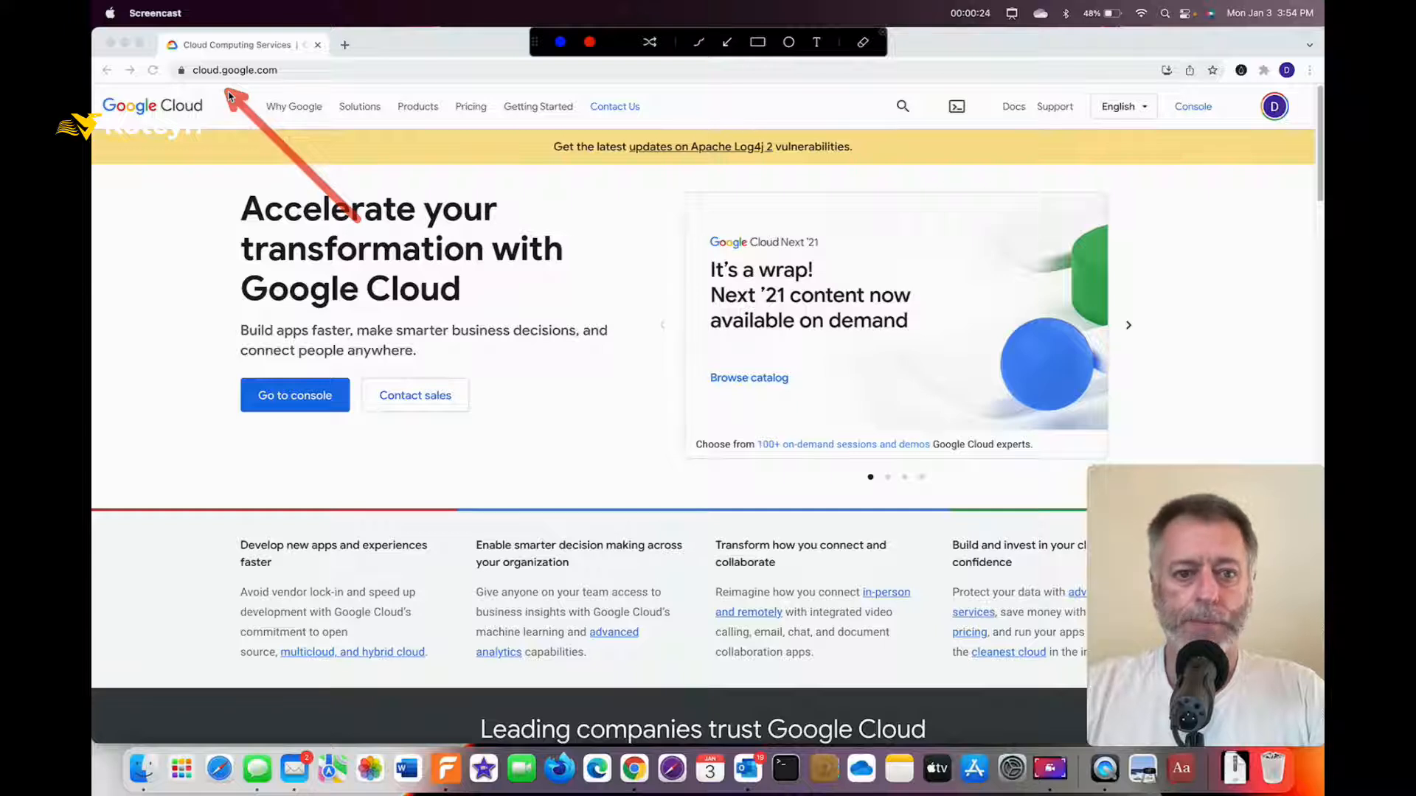
drag(220, 118, 211, 109)
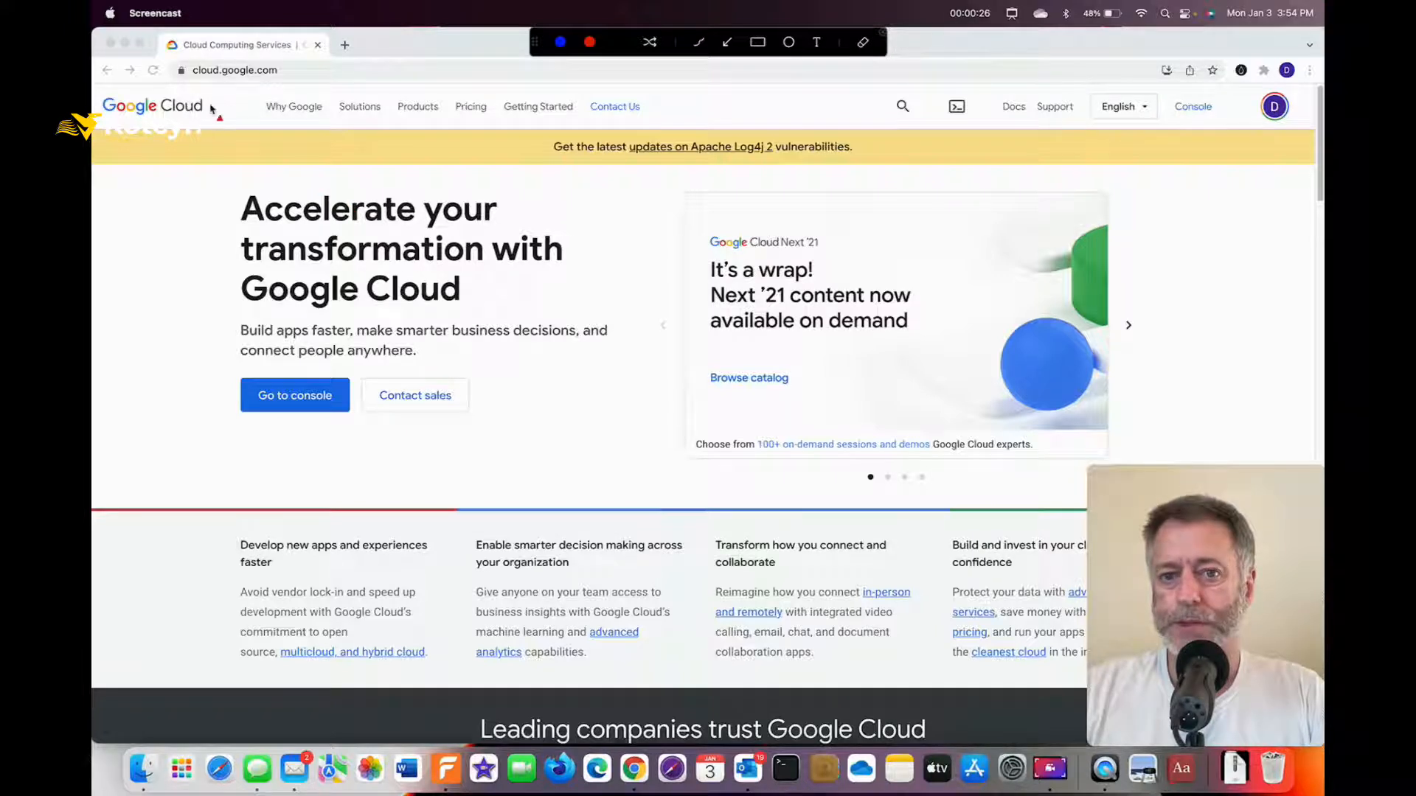
mouse_move(176, 241)
mouse_down()
mouse_move(177, 287)
mouse_move(262, 376)
mouse_up()
key(Escape)
click(263, 403)
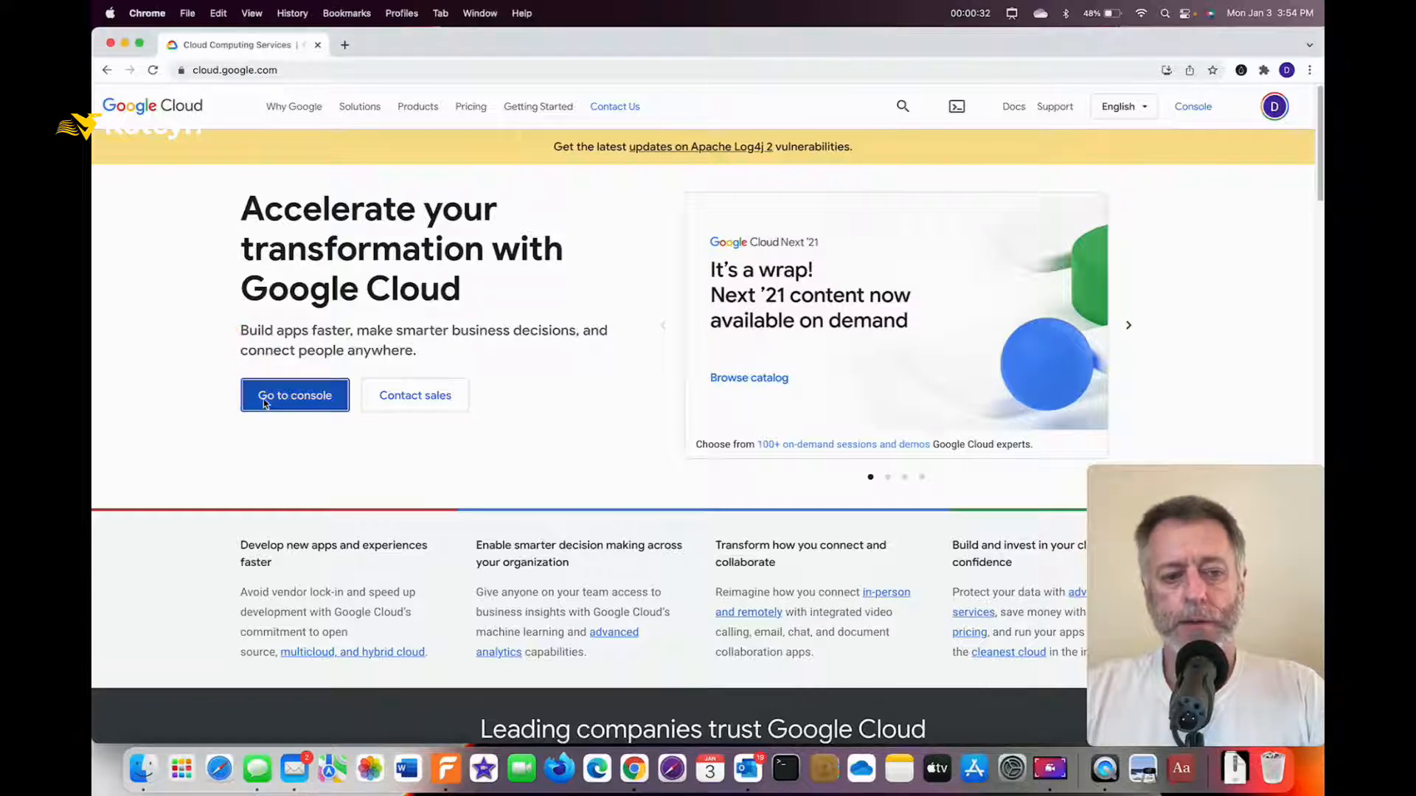
click(263, 402)
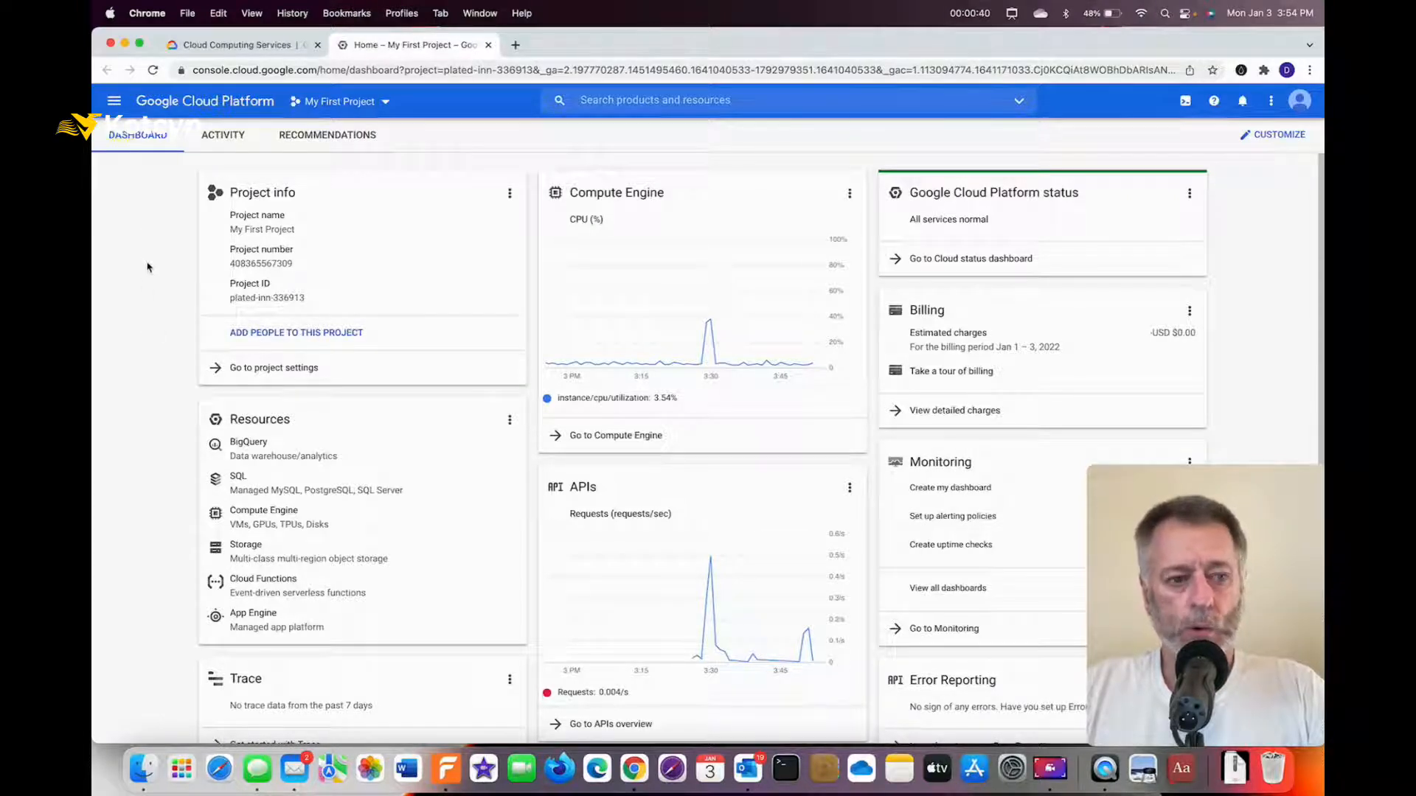
Go to Marketplace from the console's main navigation menu.
key(ctrl+a)
drag(148, 252, 117, 122)
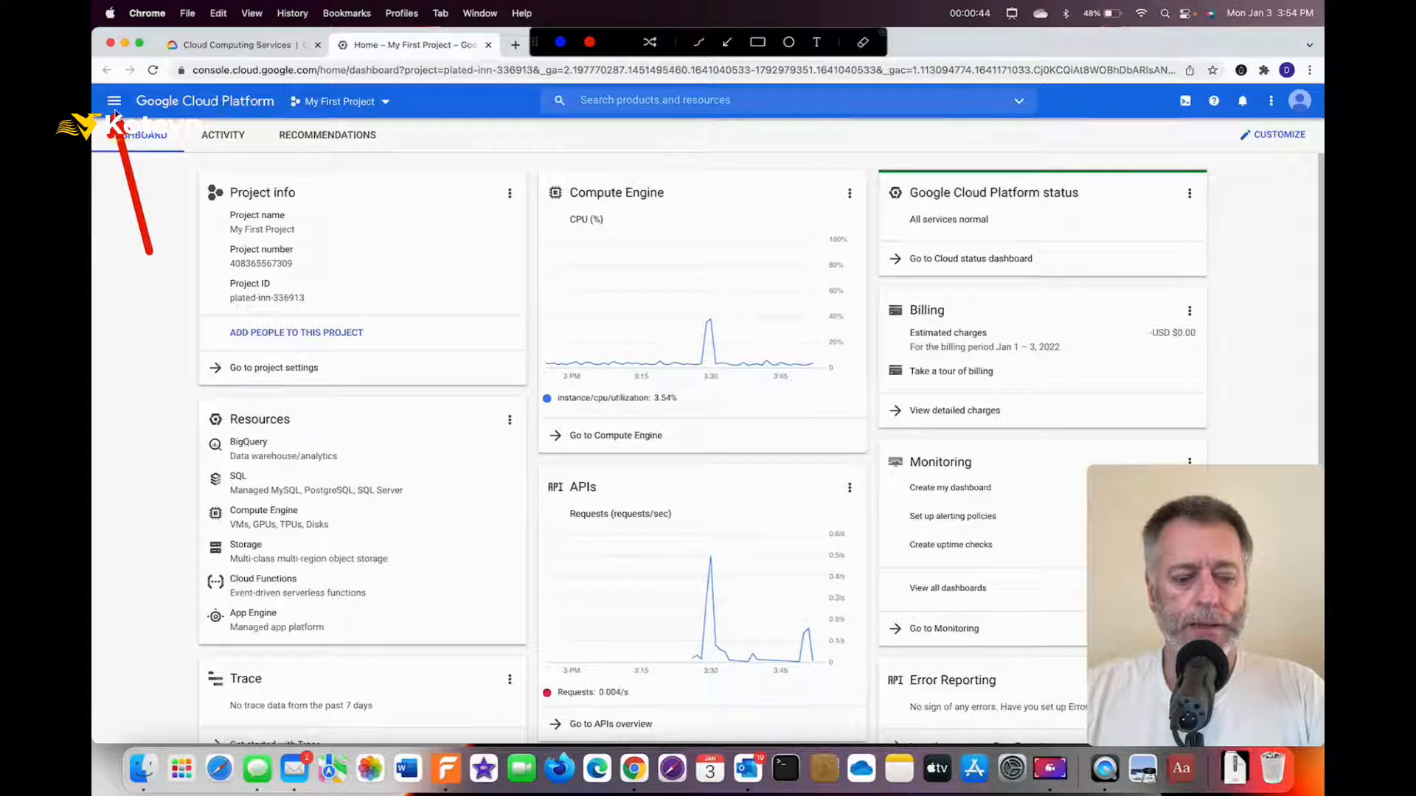
key(Escape)
click(116, 101)
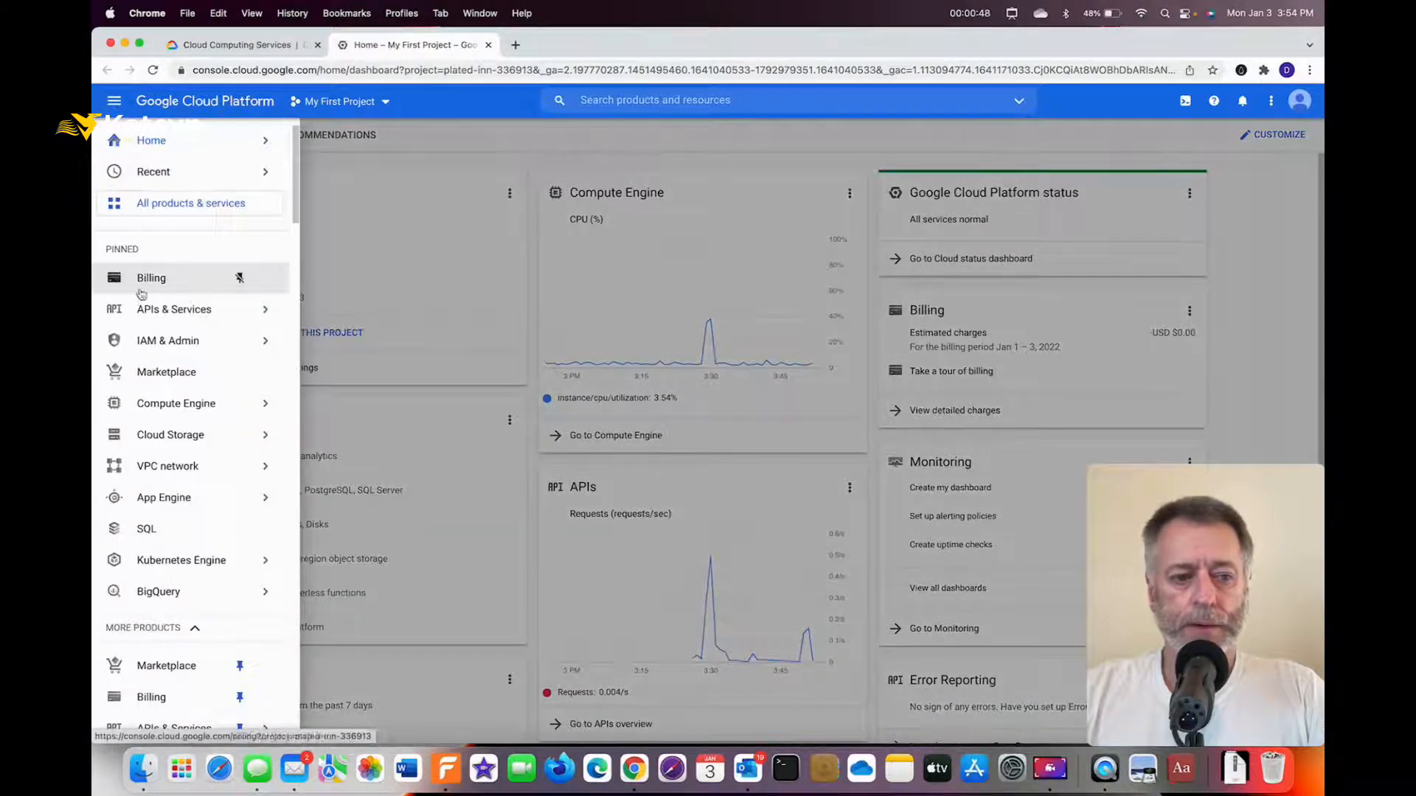
mouse_move(155, 344)
key(ctrl+alt+a)
drag(333, 370, 210, 379)
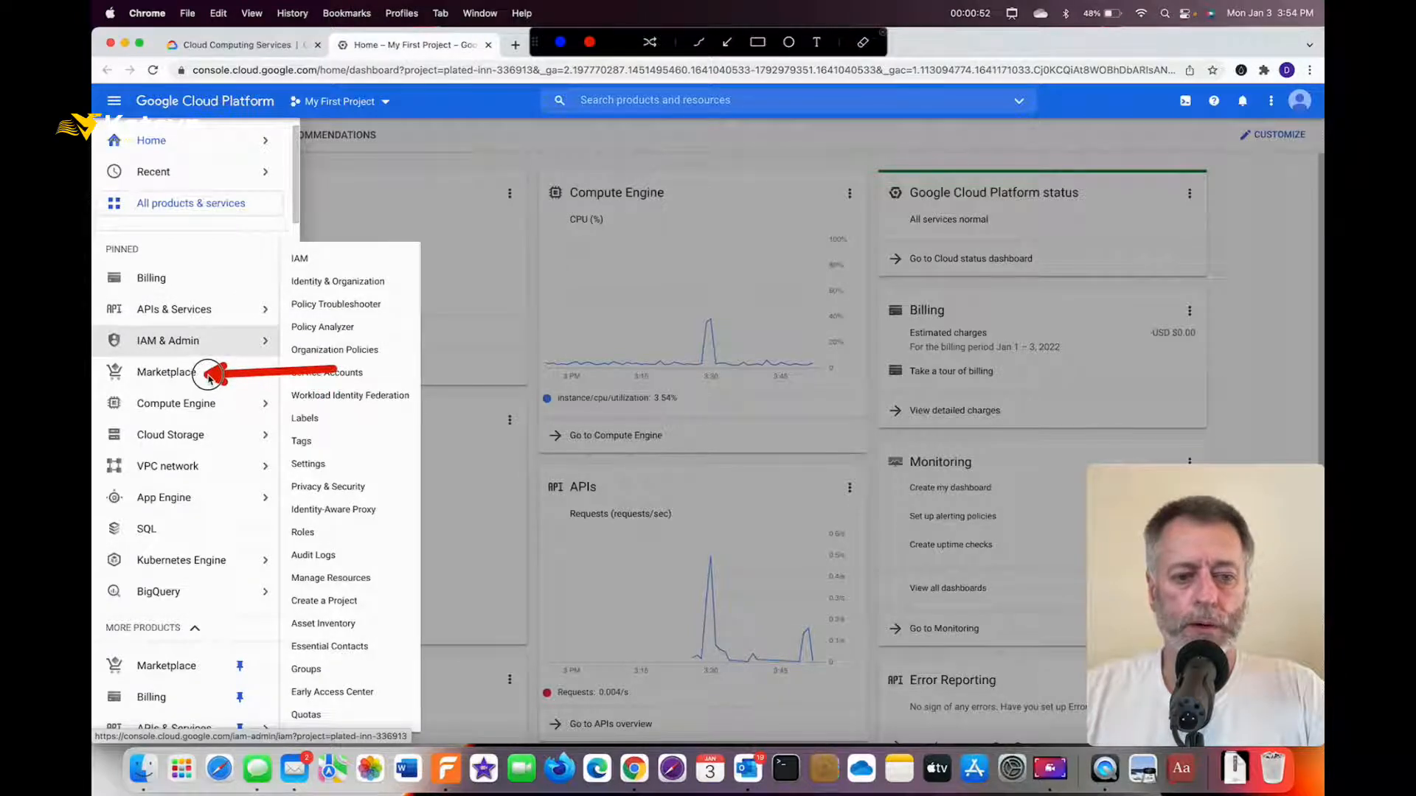
key(Escape)
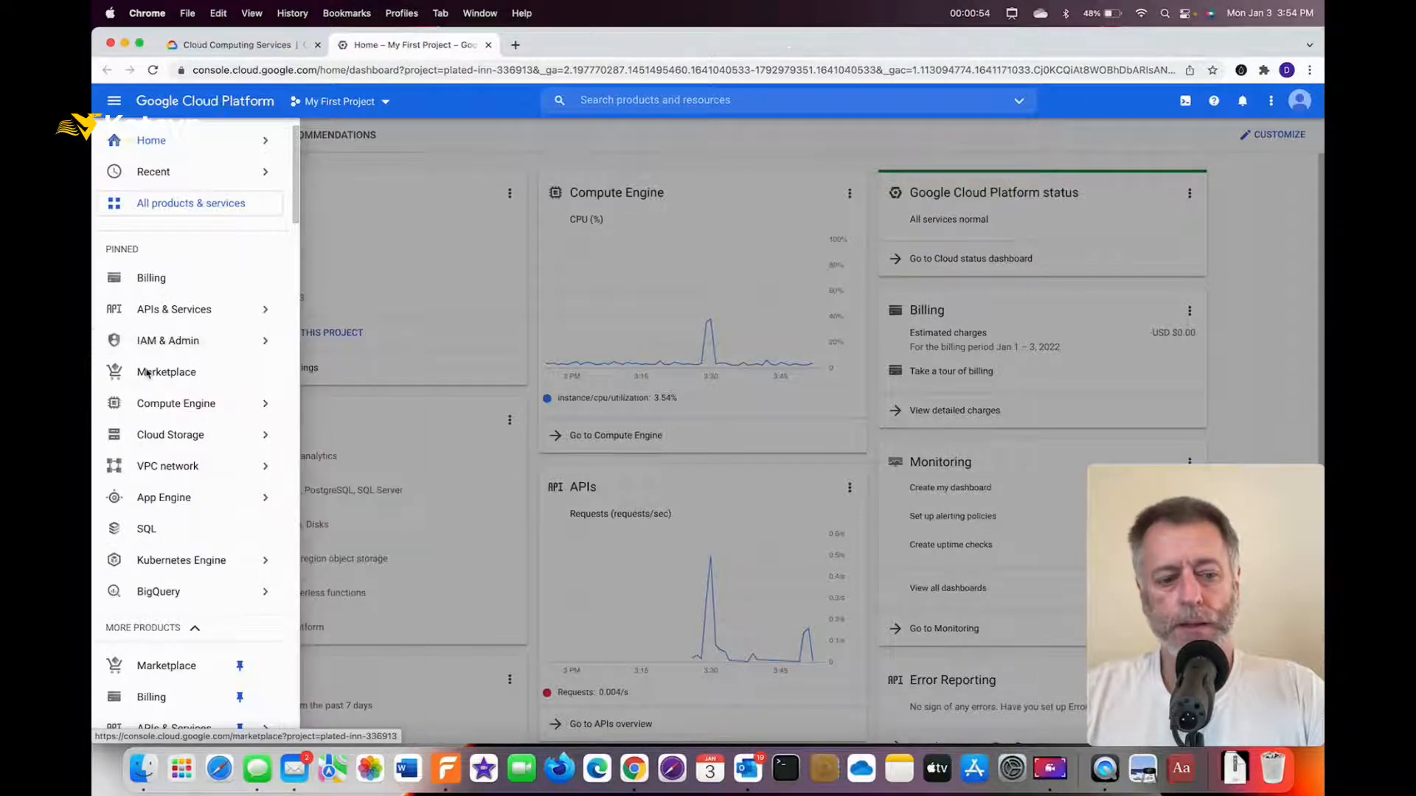
click(156, 372)
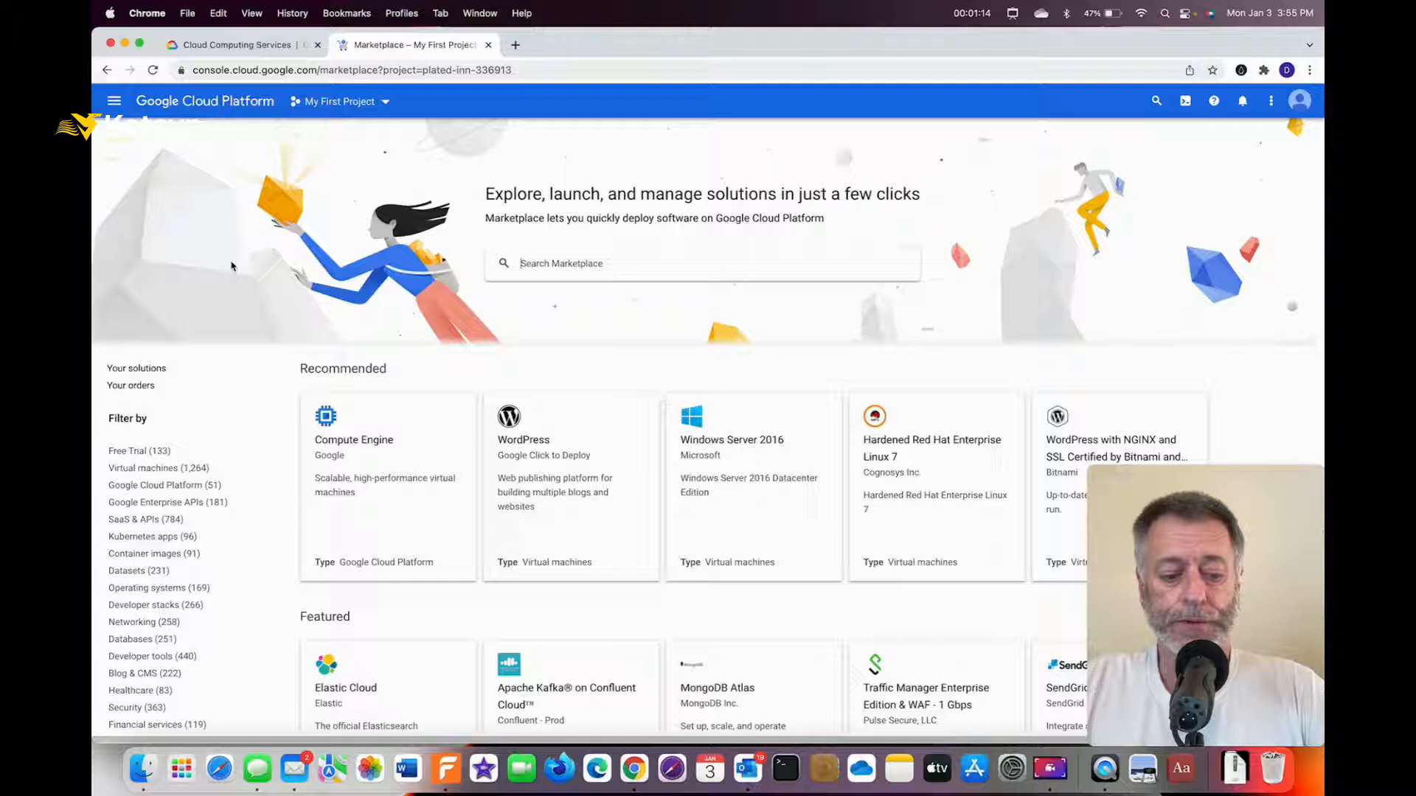
Open the WordPress (Google Click to Deploy) solution from the Marketplace listings.
key(ctrl+a)
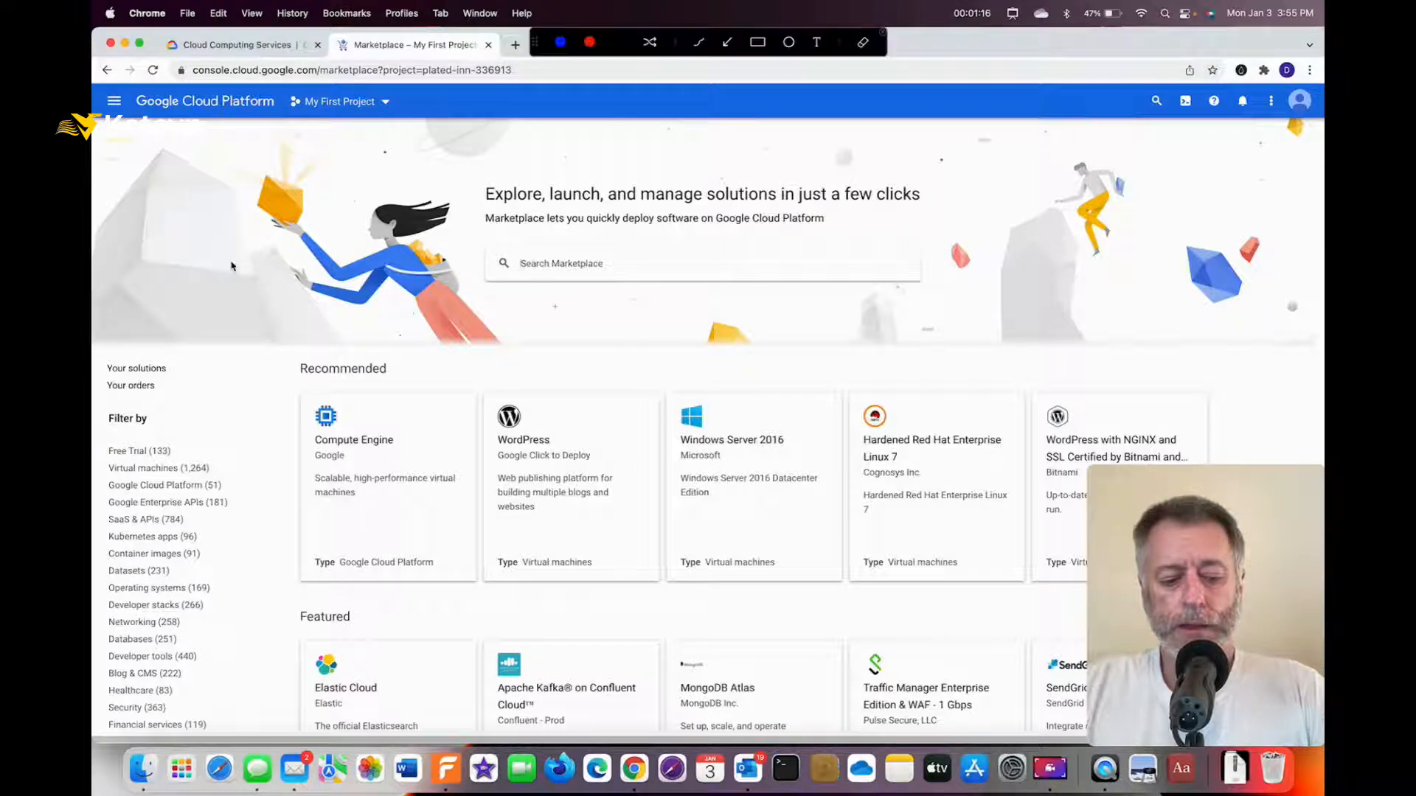
drag(394, 282, 500, 406)
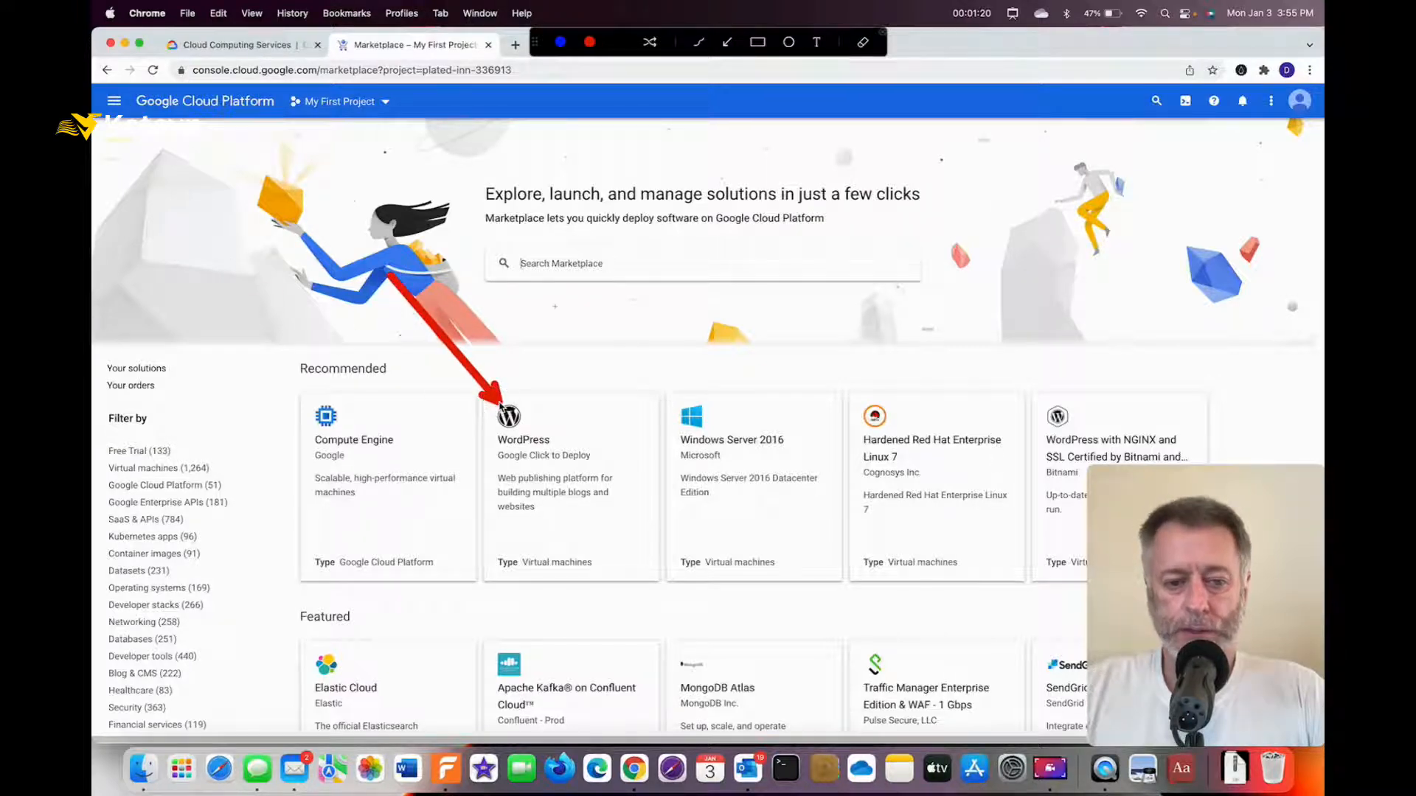
drag(452, 496, 505, 469)
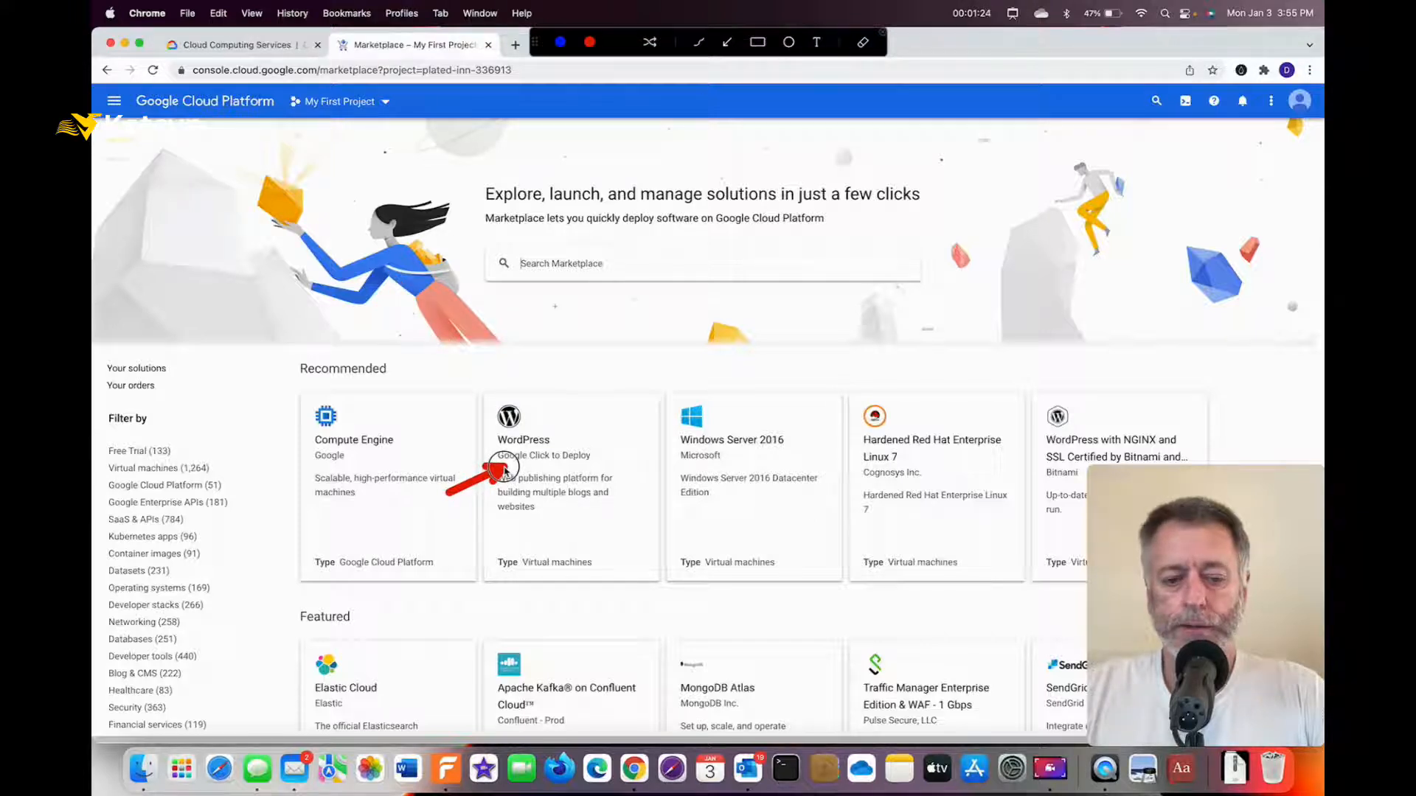
key(Escape)
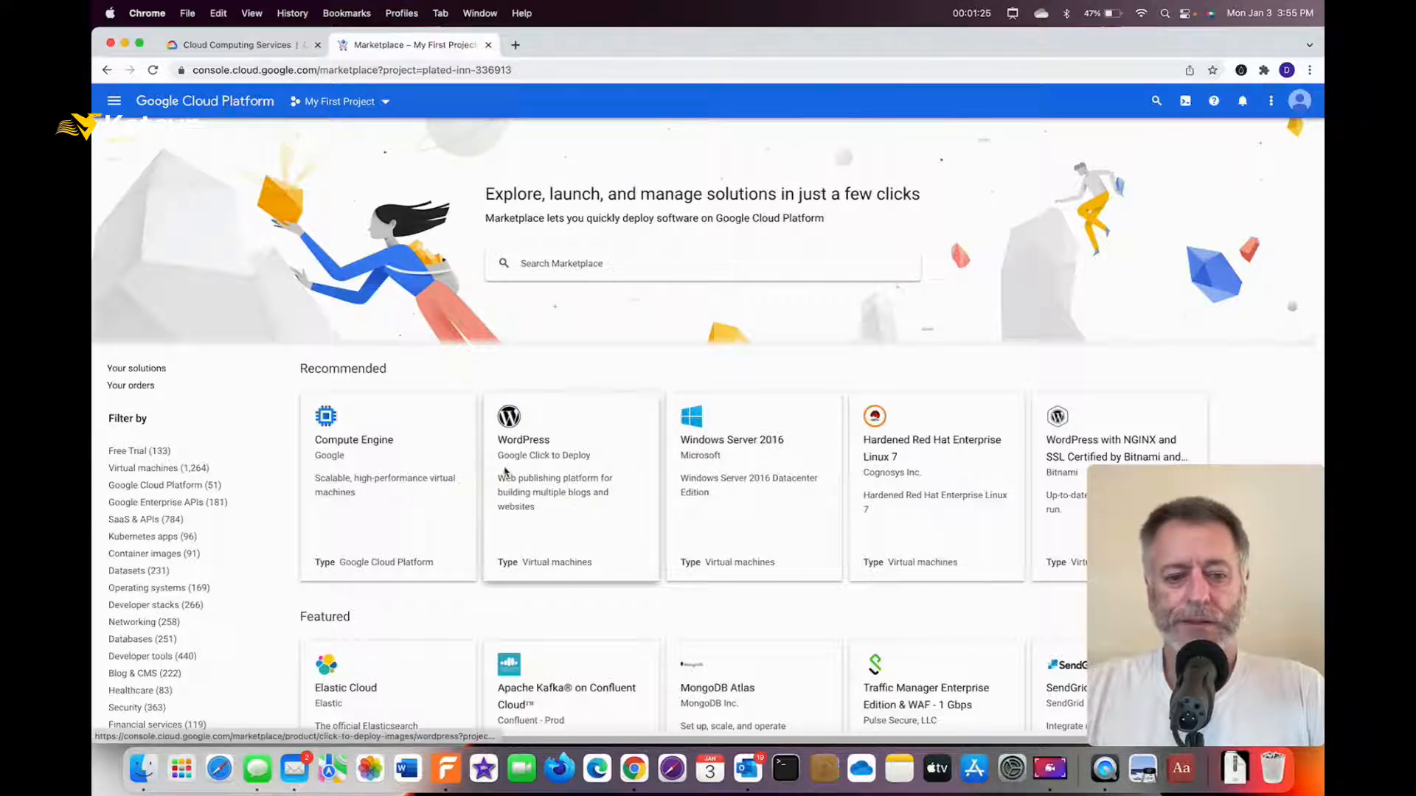
click(516, 420)
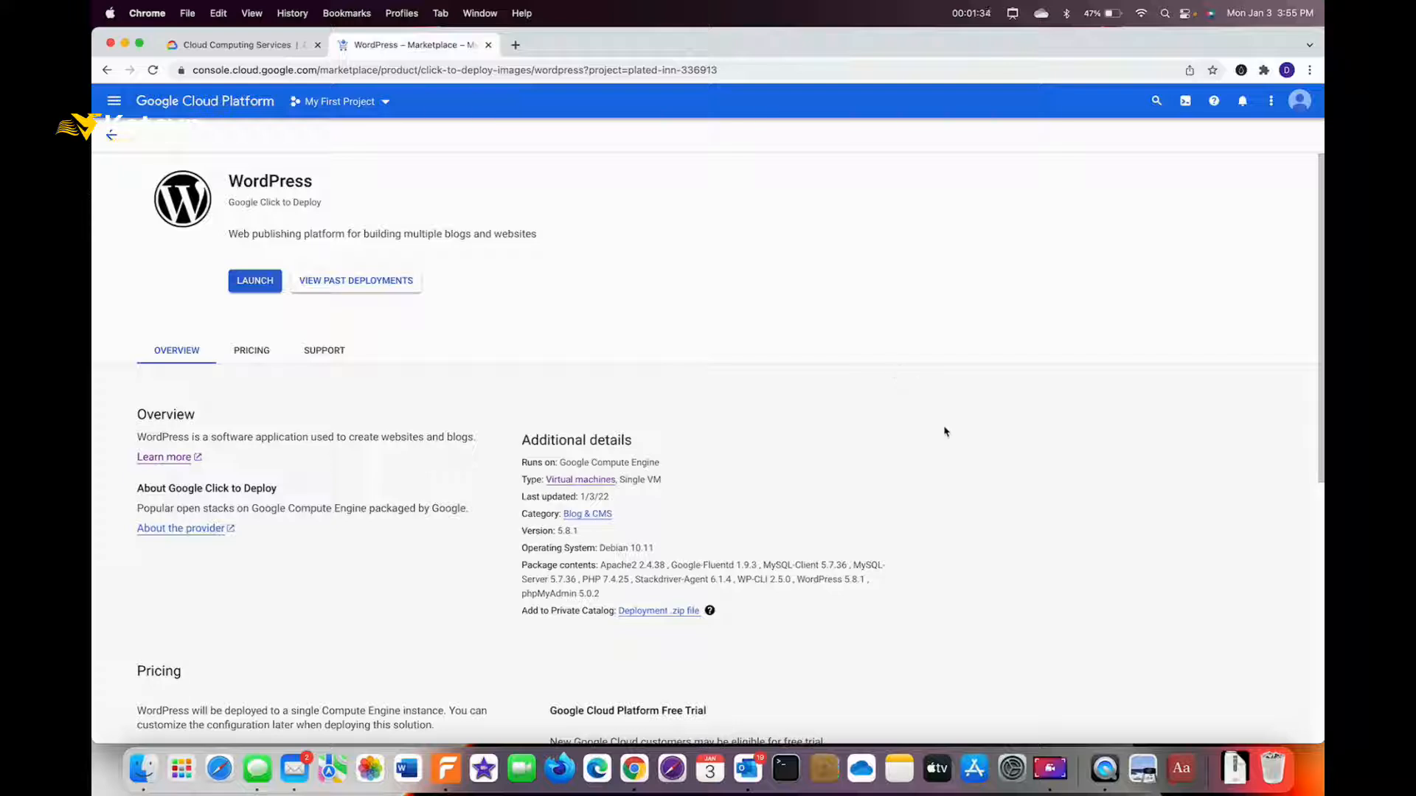
Annotate the WordPress 5.8.1 on Debian 10.11 package details on the product page.
key(ctrl+a)
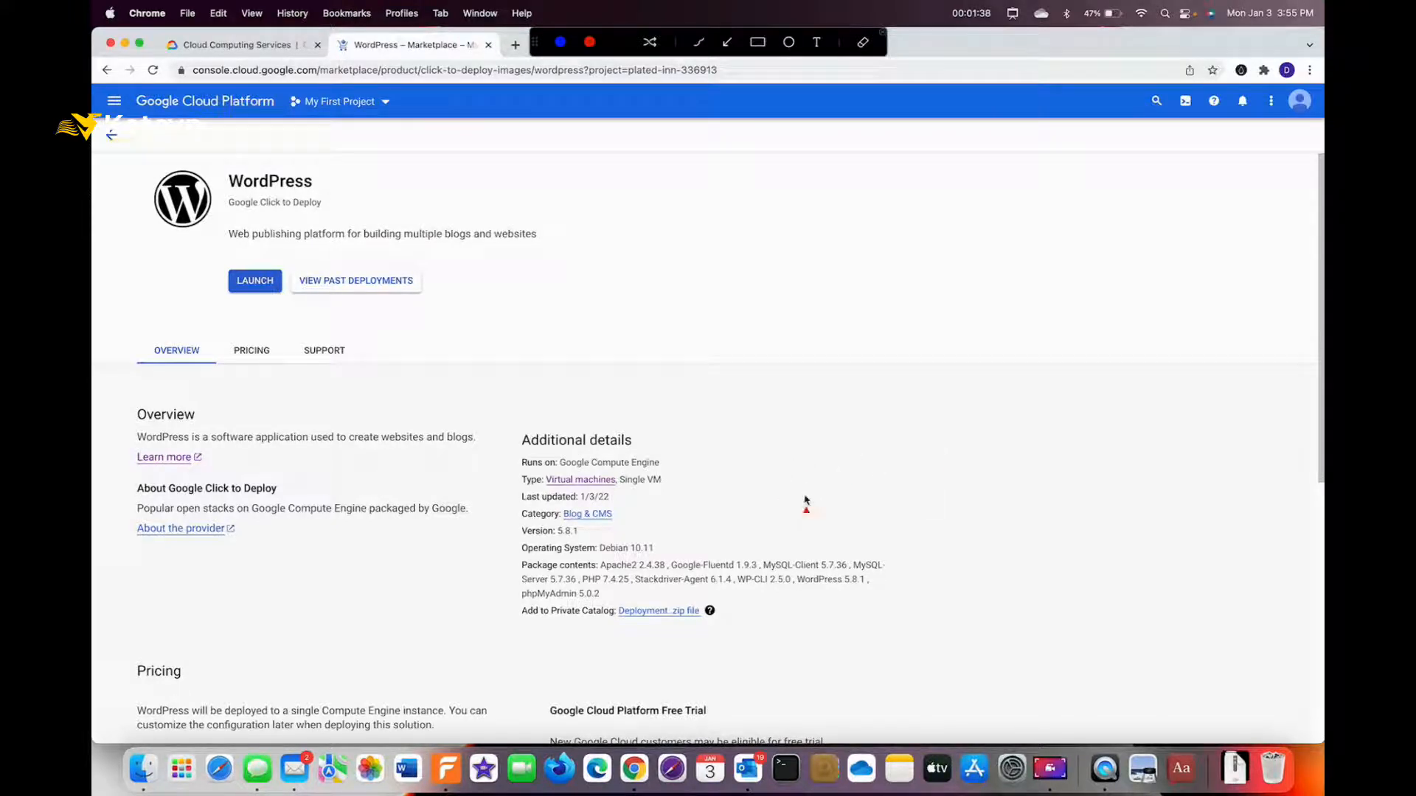
drag(797, 545, 598, 537)
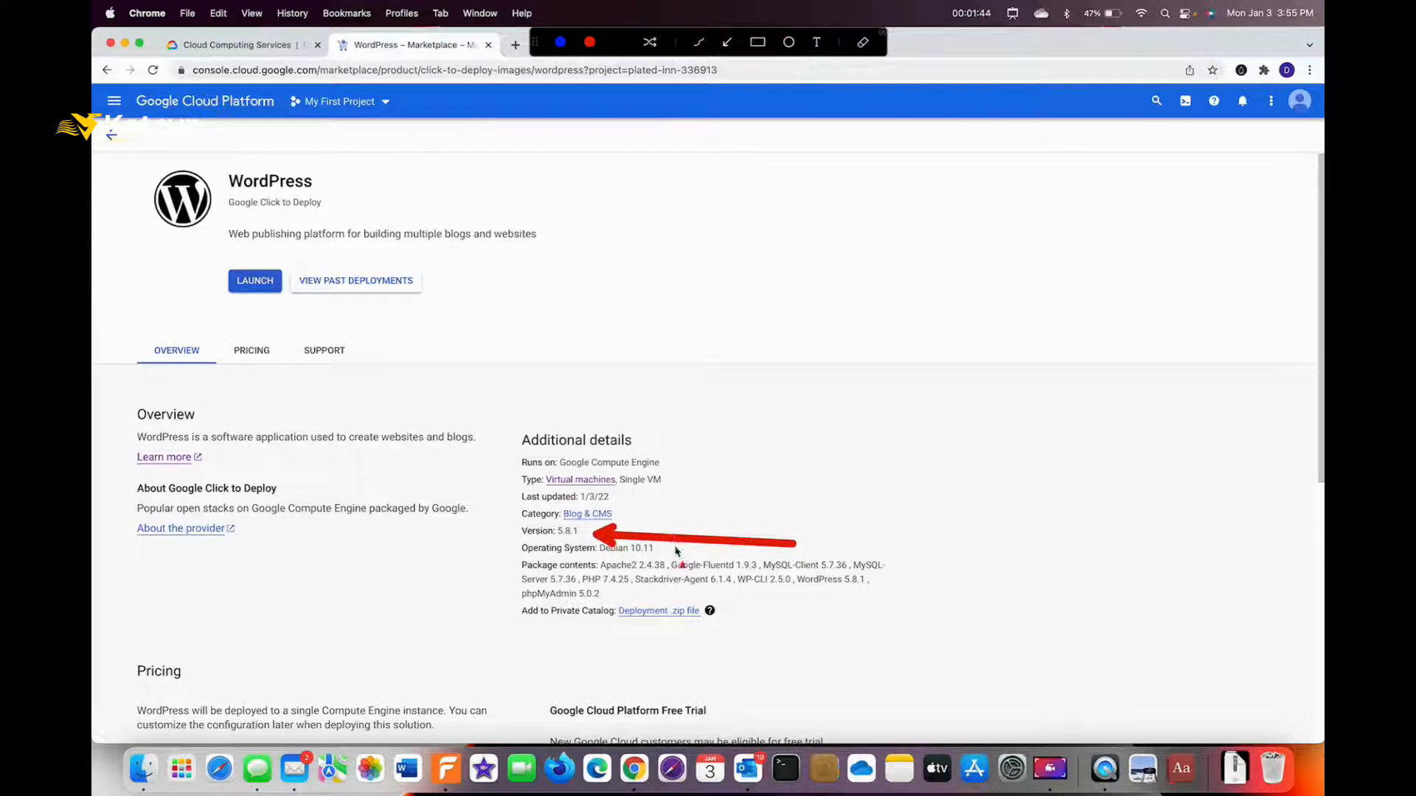
drag(695, 548, 666, 557)
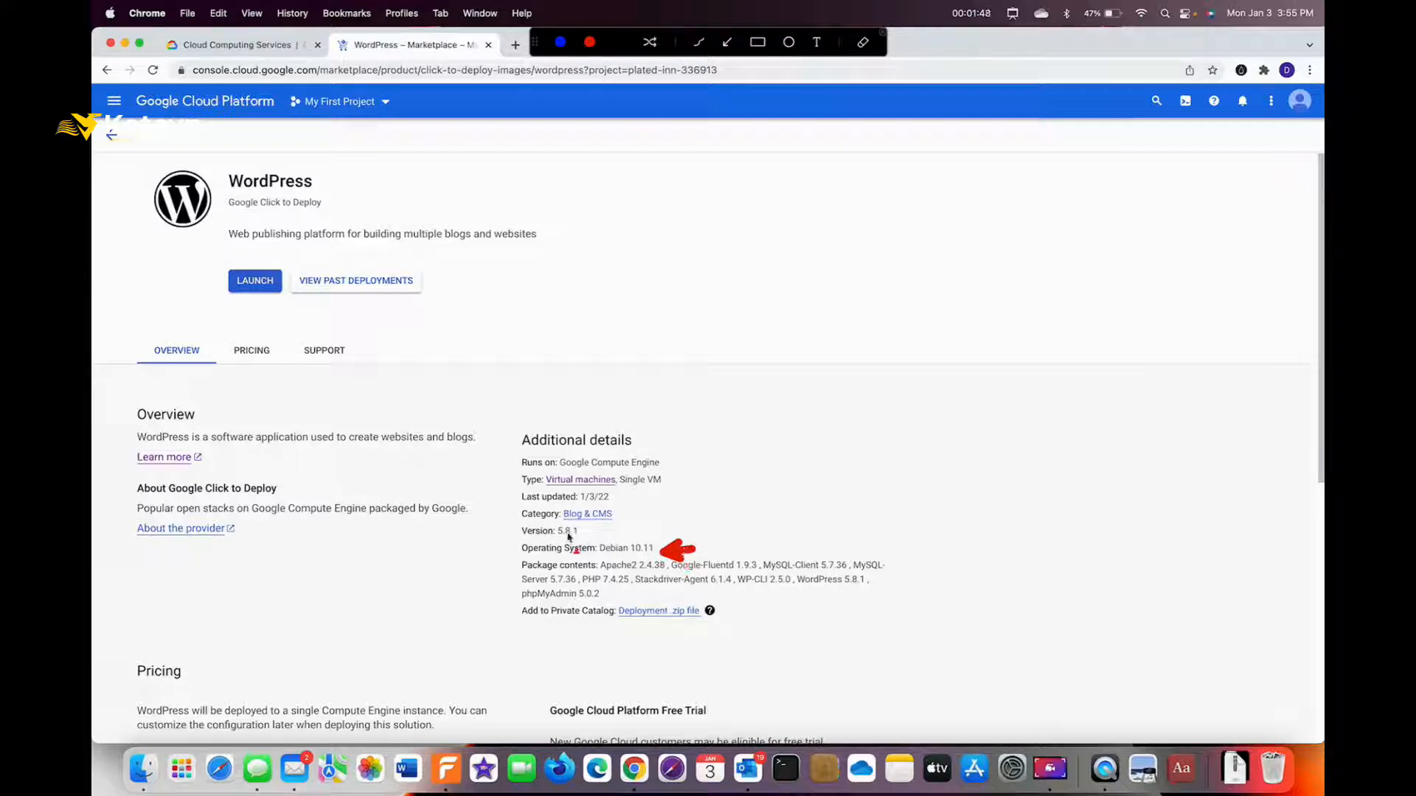
drag(448, 562, 499, 566)
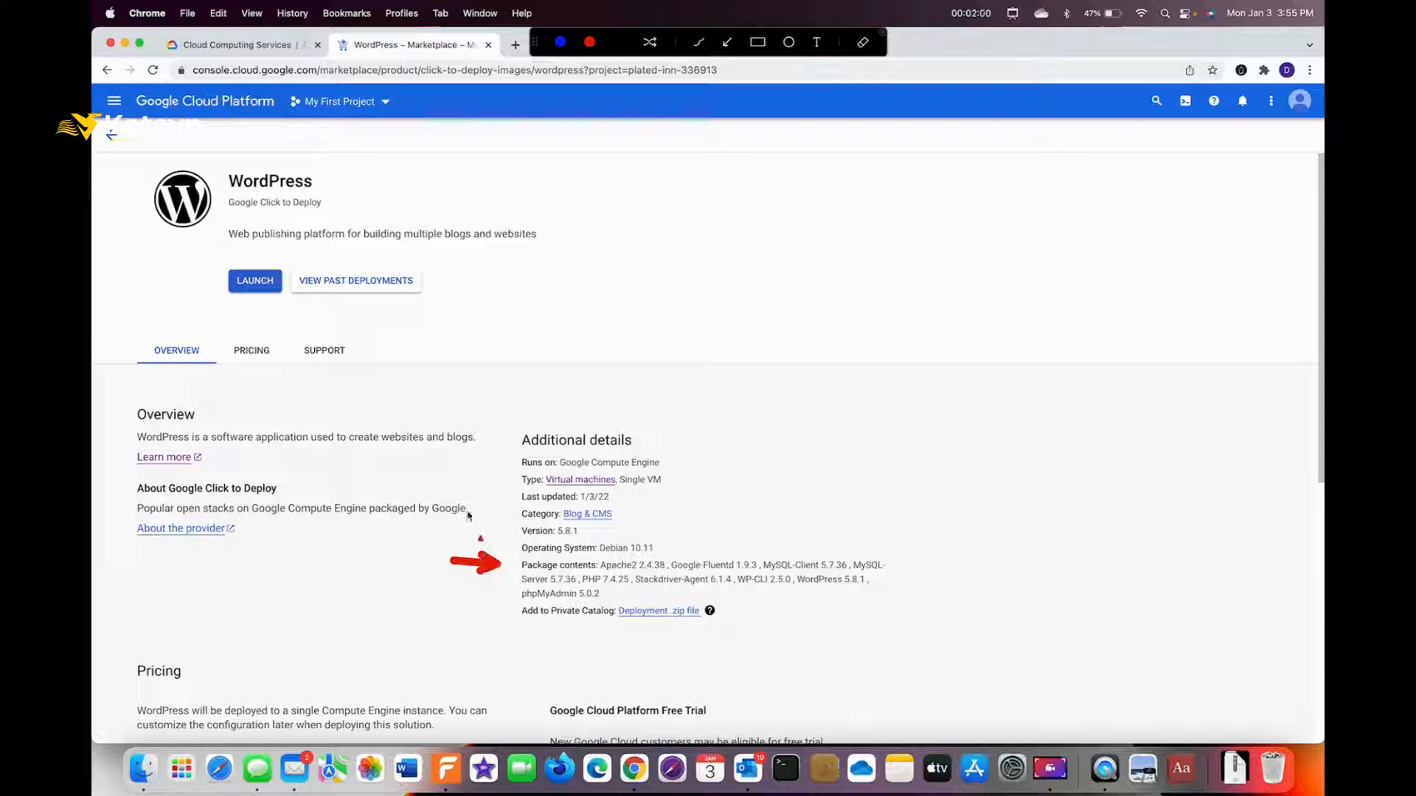
drag(241, 364, 249, 309)
key(Escape)
Launch a WordPress deployment and review its wordpress-1 name, asia-northeast3-a zone and e2-small cost.
click(253, 282)
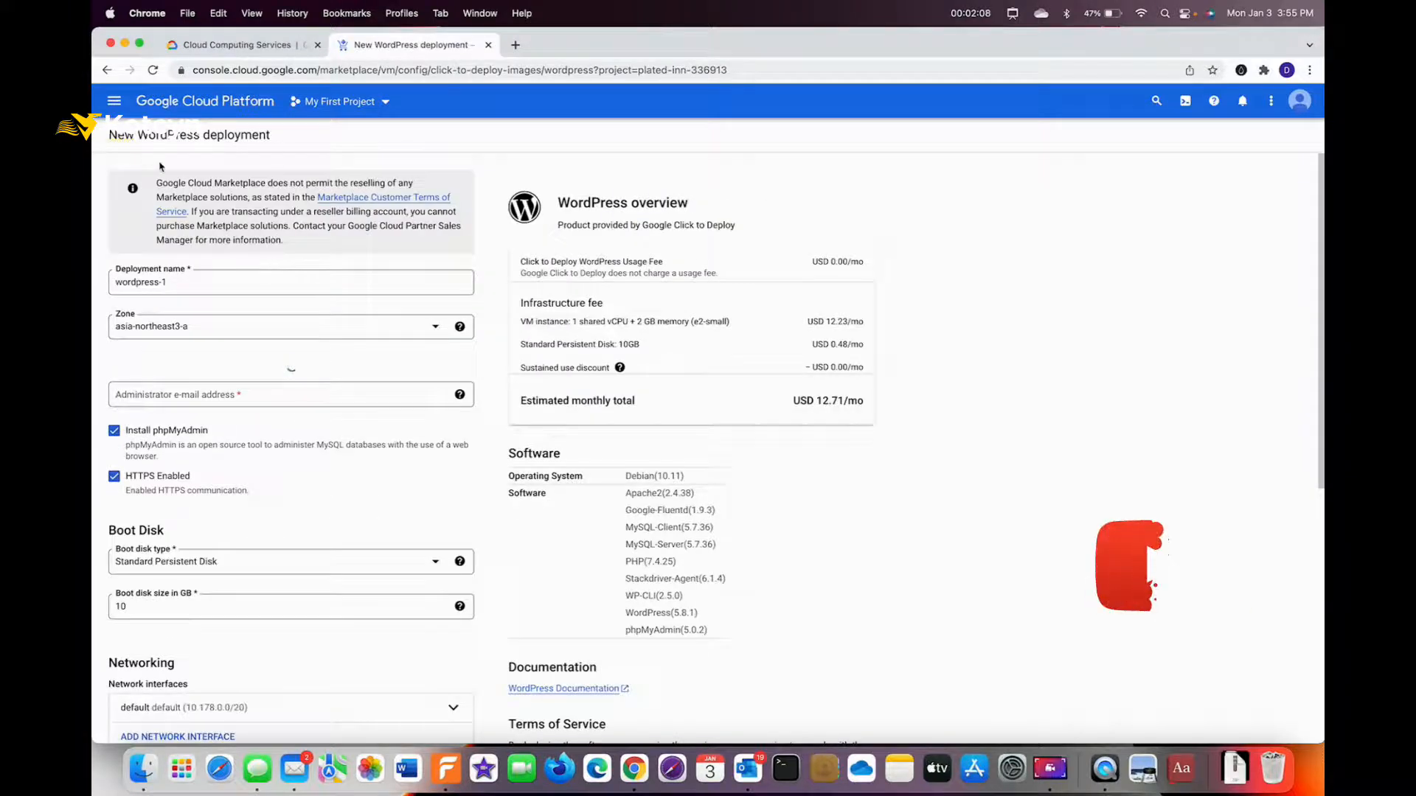
key(ctrl+a)
drag(391, 137, 298, 139)
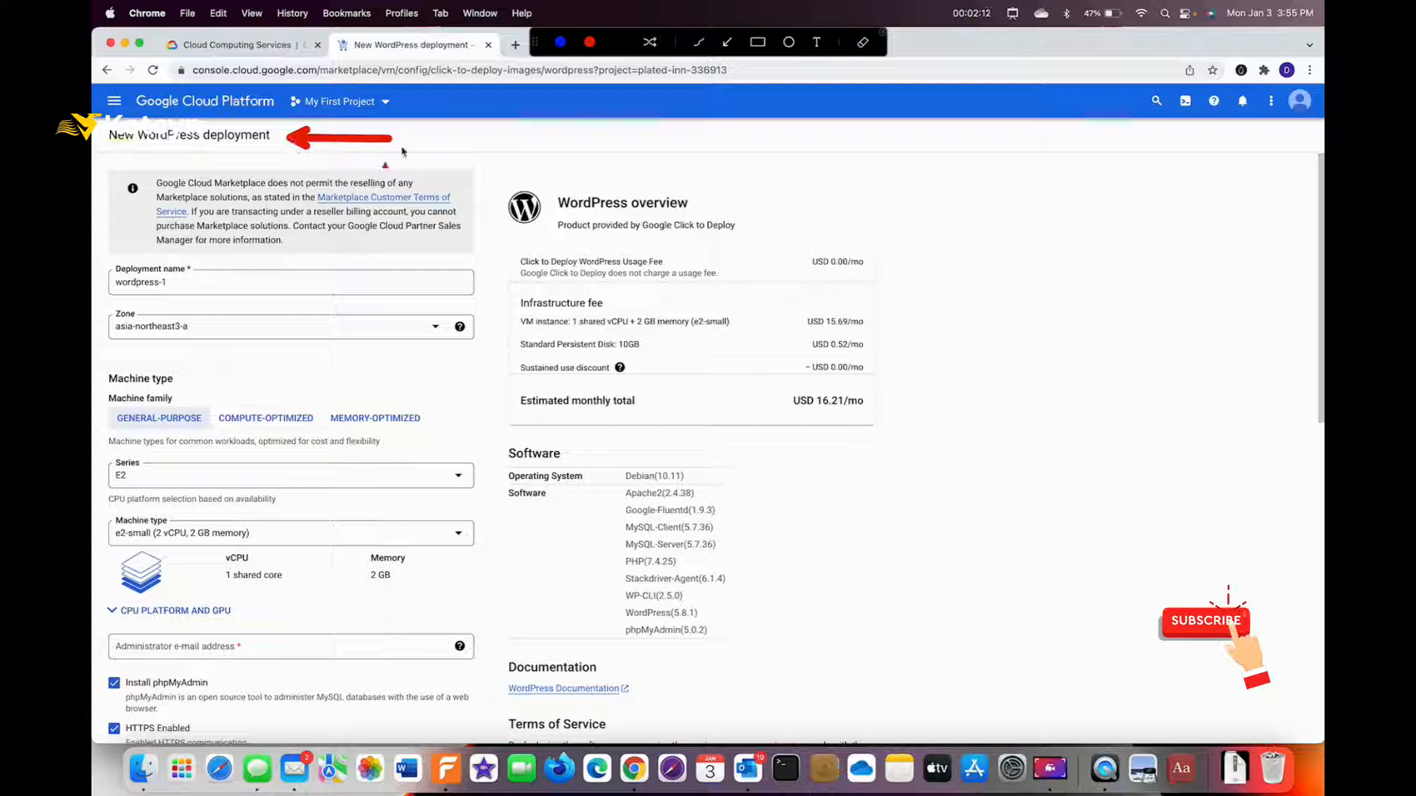
drag(880, 207, 702, 206)
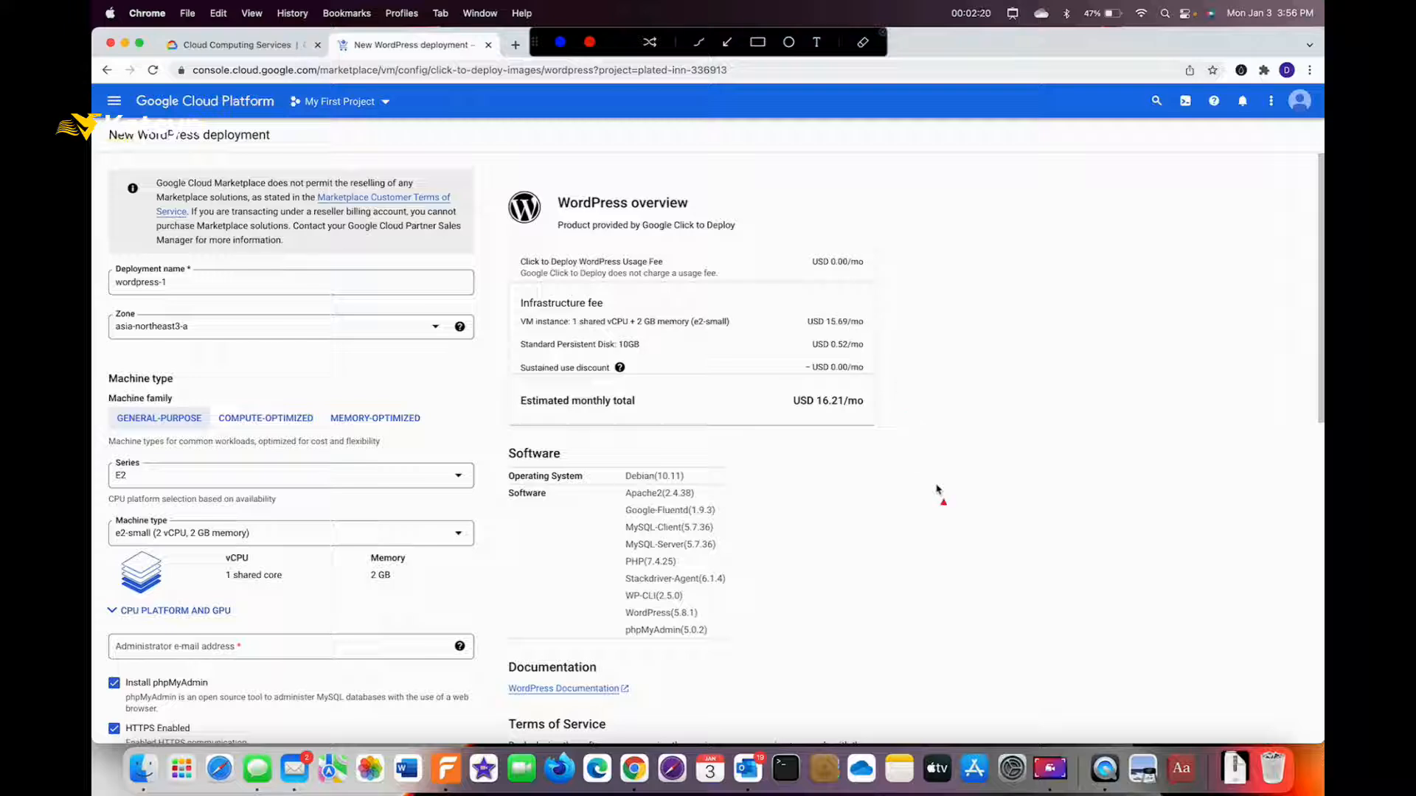
drag(937, 489, 858, 420)
drag(780, 477, 713, 480)
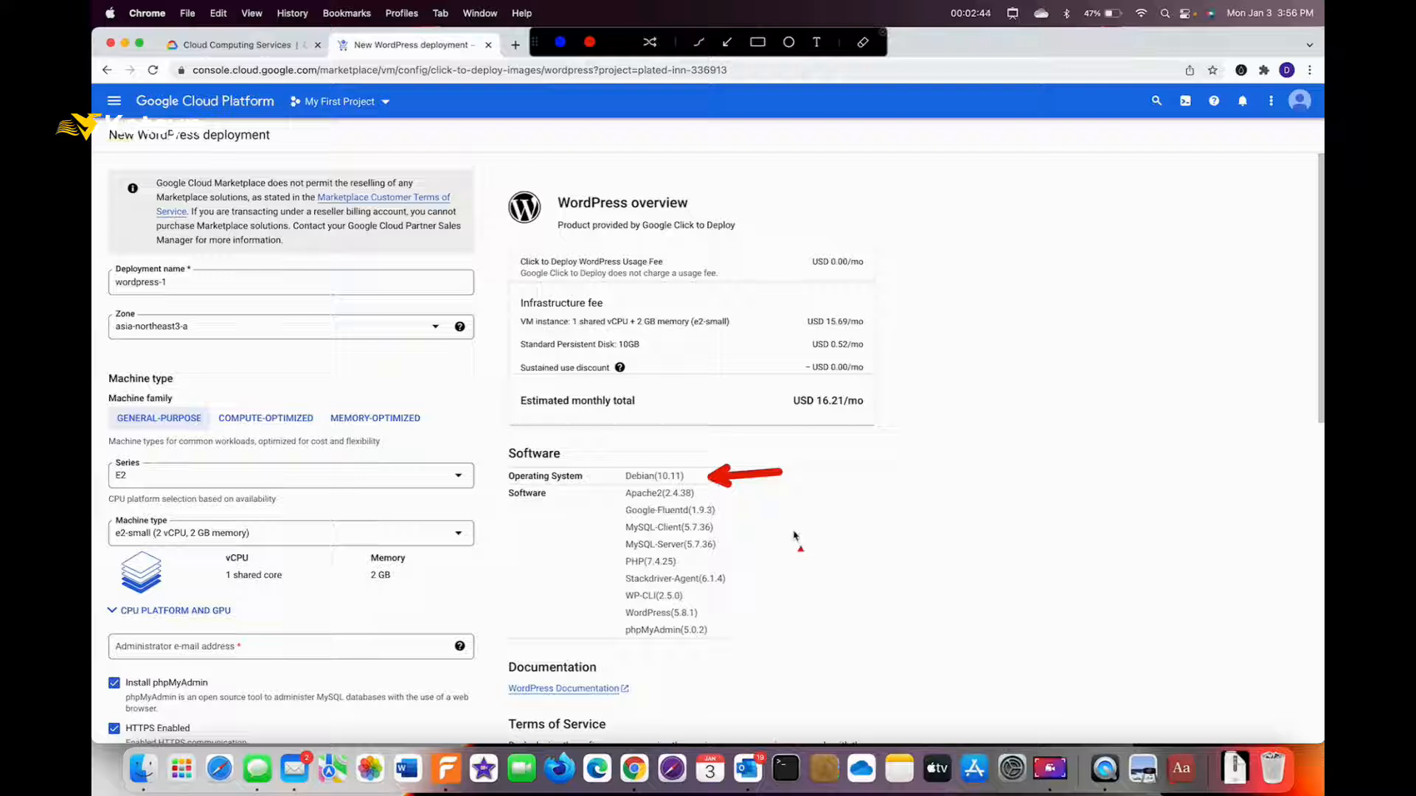
drag(861, 684, 735, 556)
key(Escape)
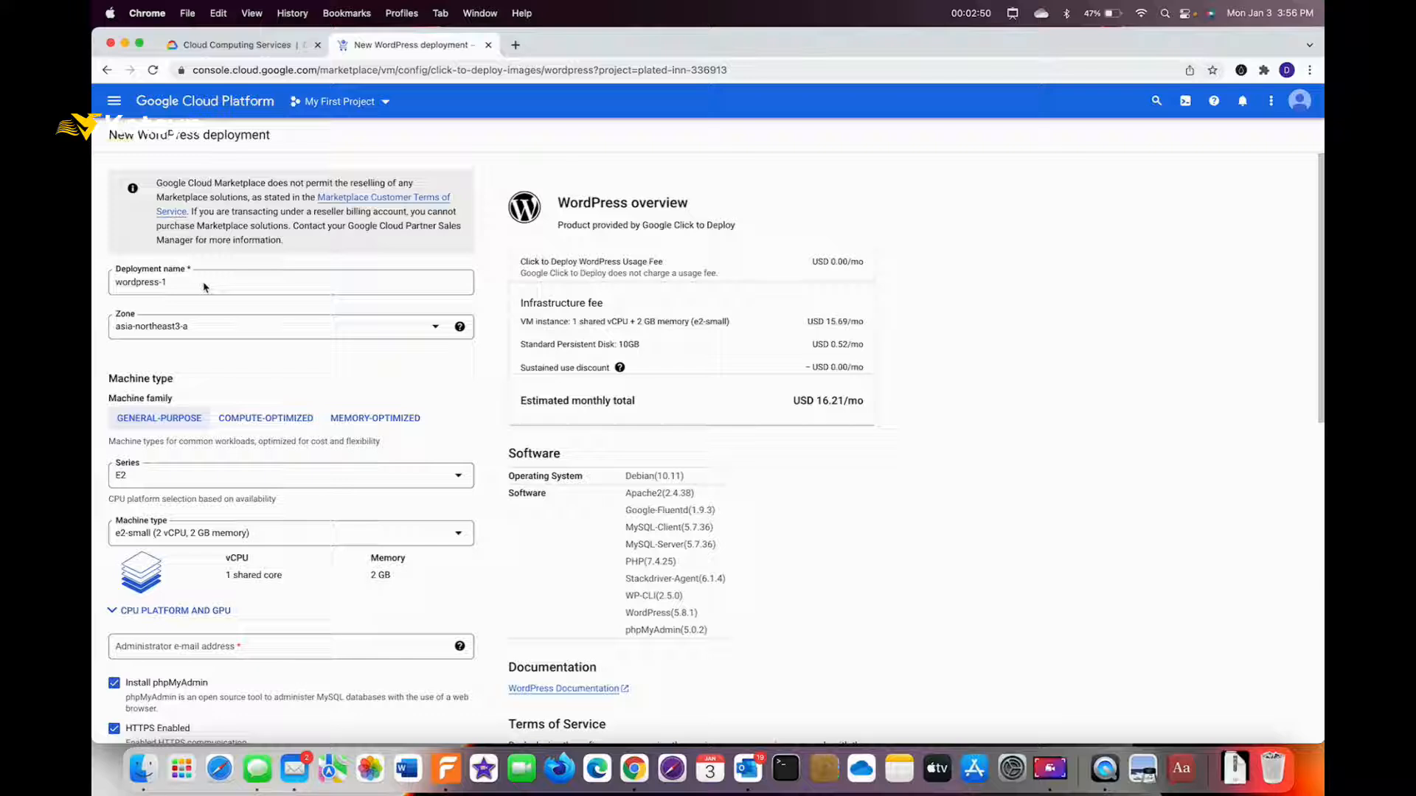
click(165, 281)
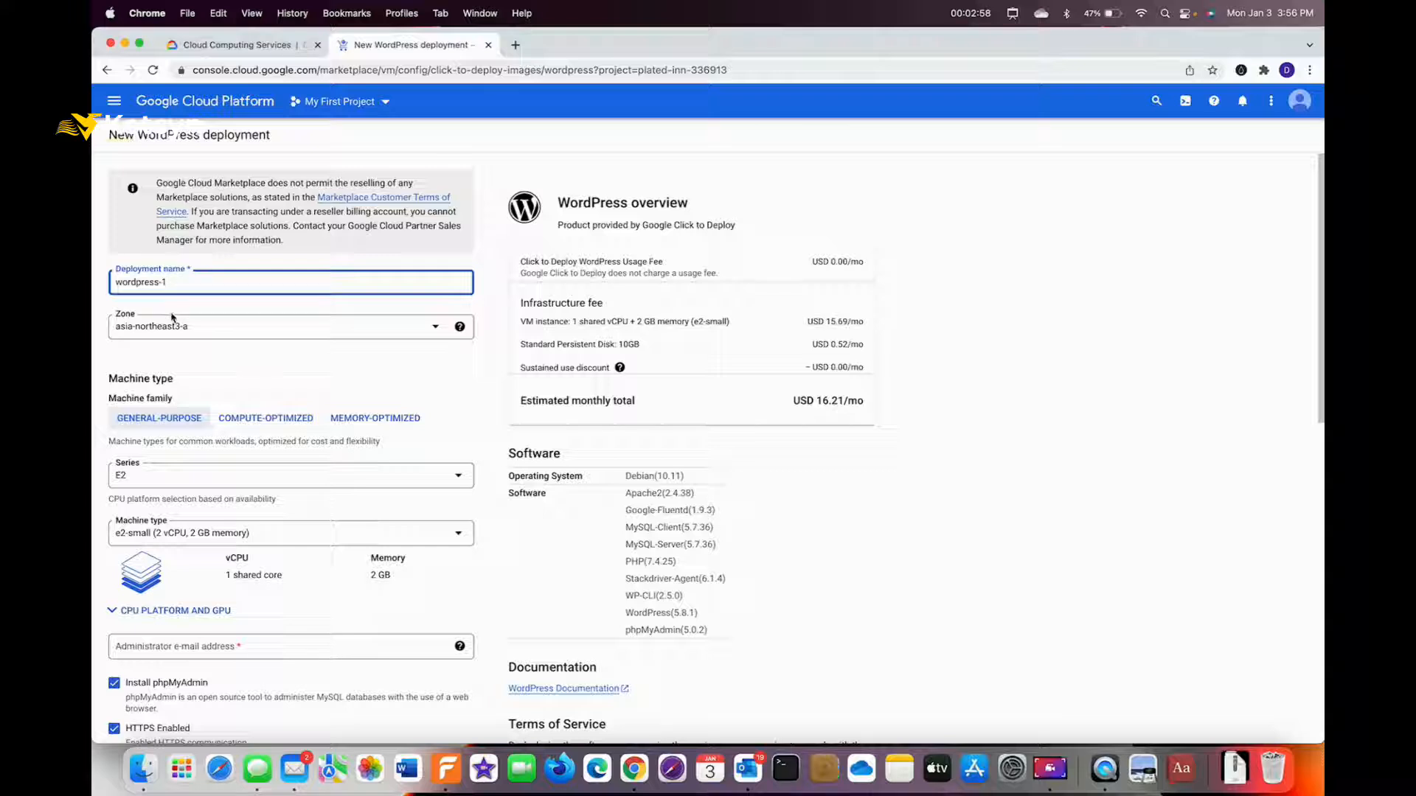
Change the zone to us-central1-a, lowering the estimate to USD 12.71/mo.
key(ctrl+shift+a)
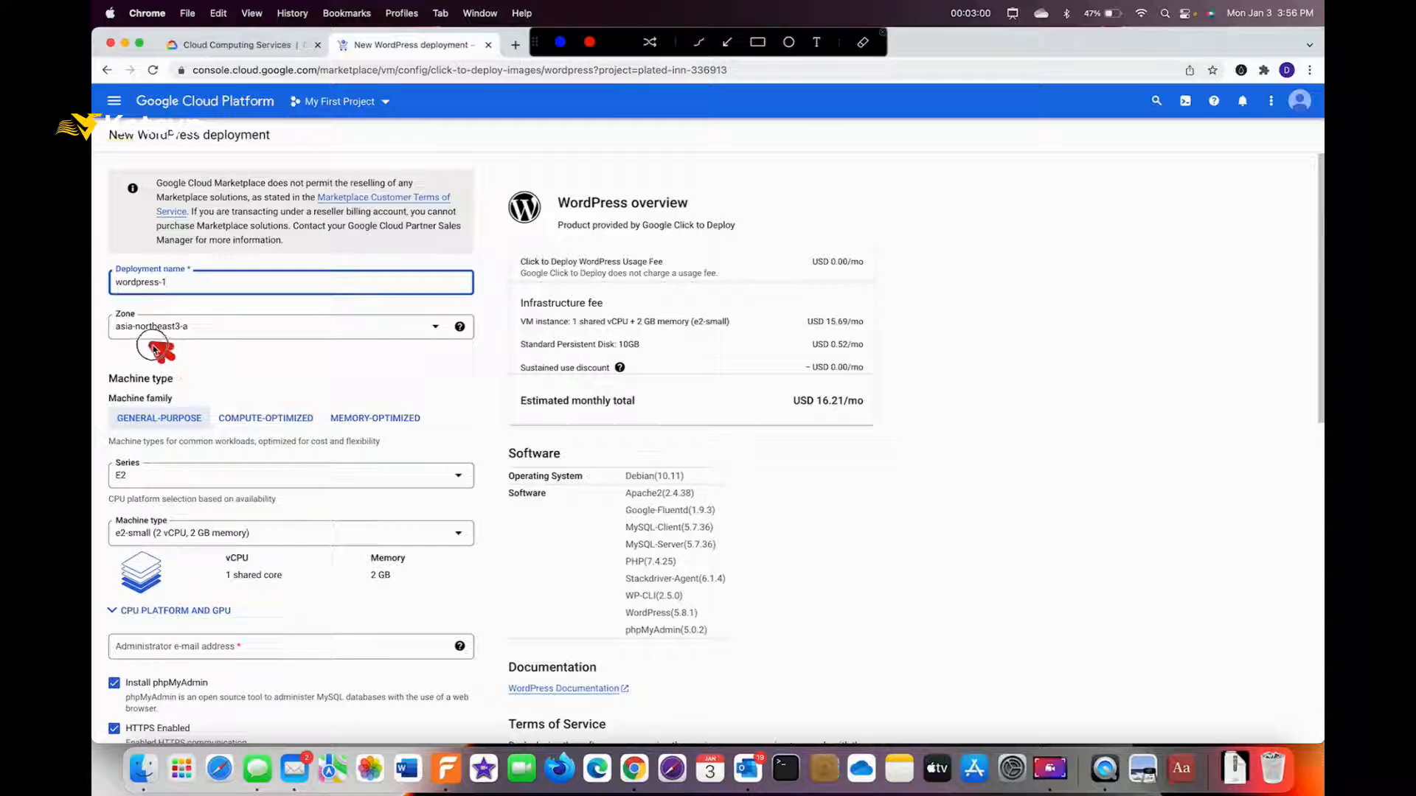
key(Escape)
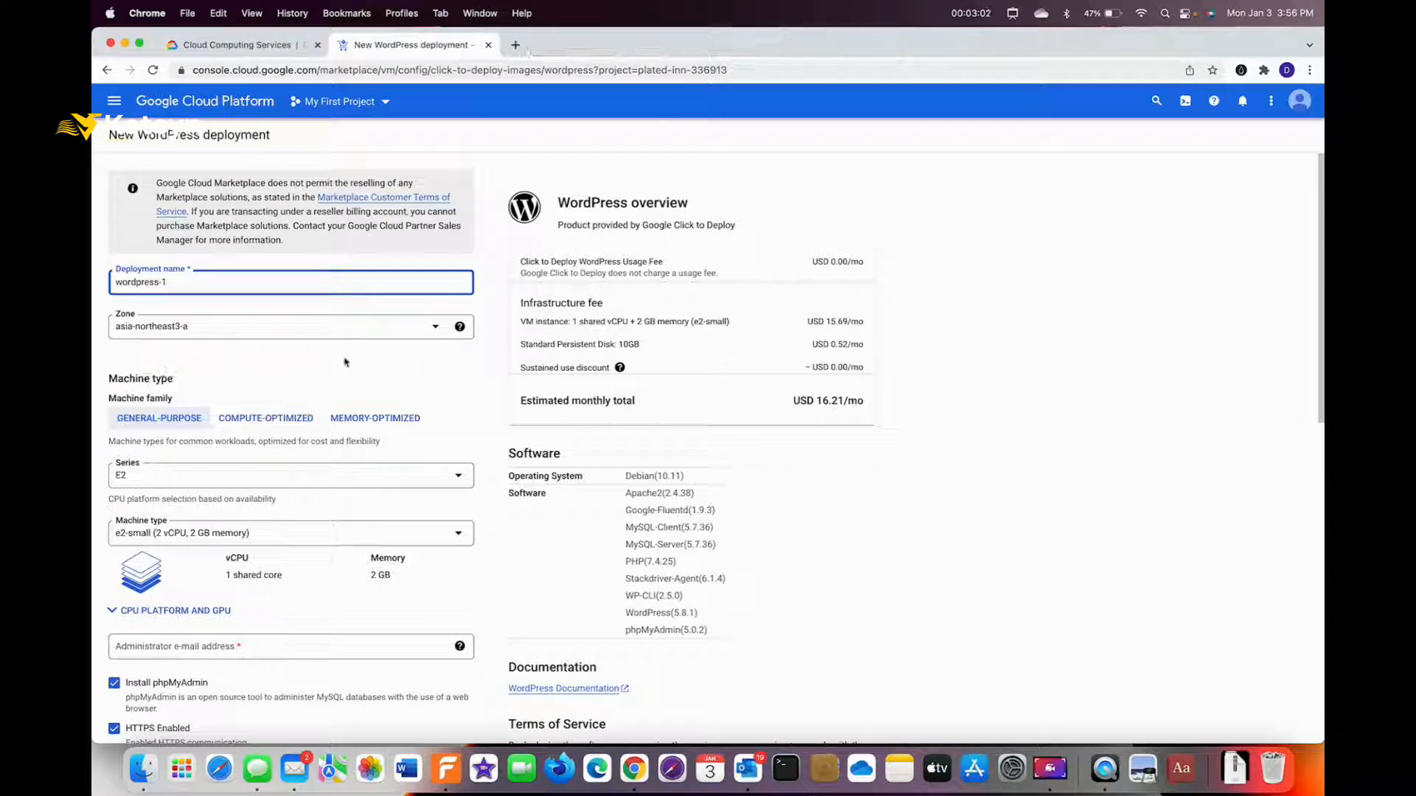
click(435, 329)
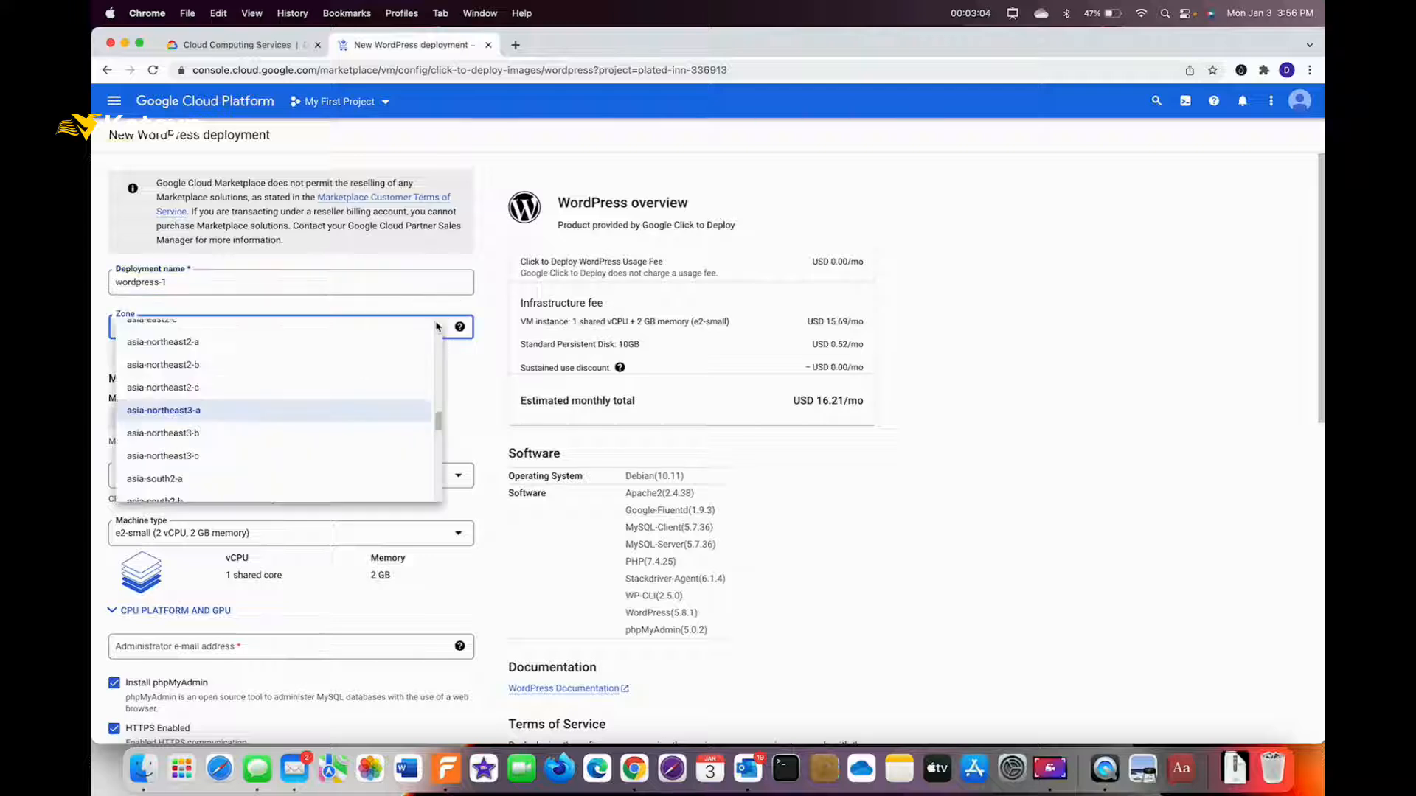
scroll(347, 363, up, 5)
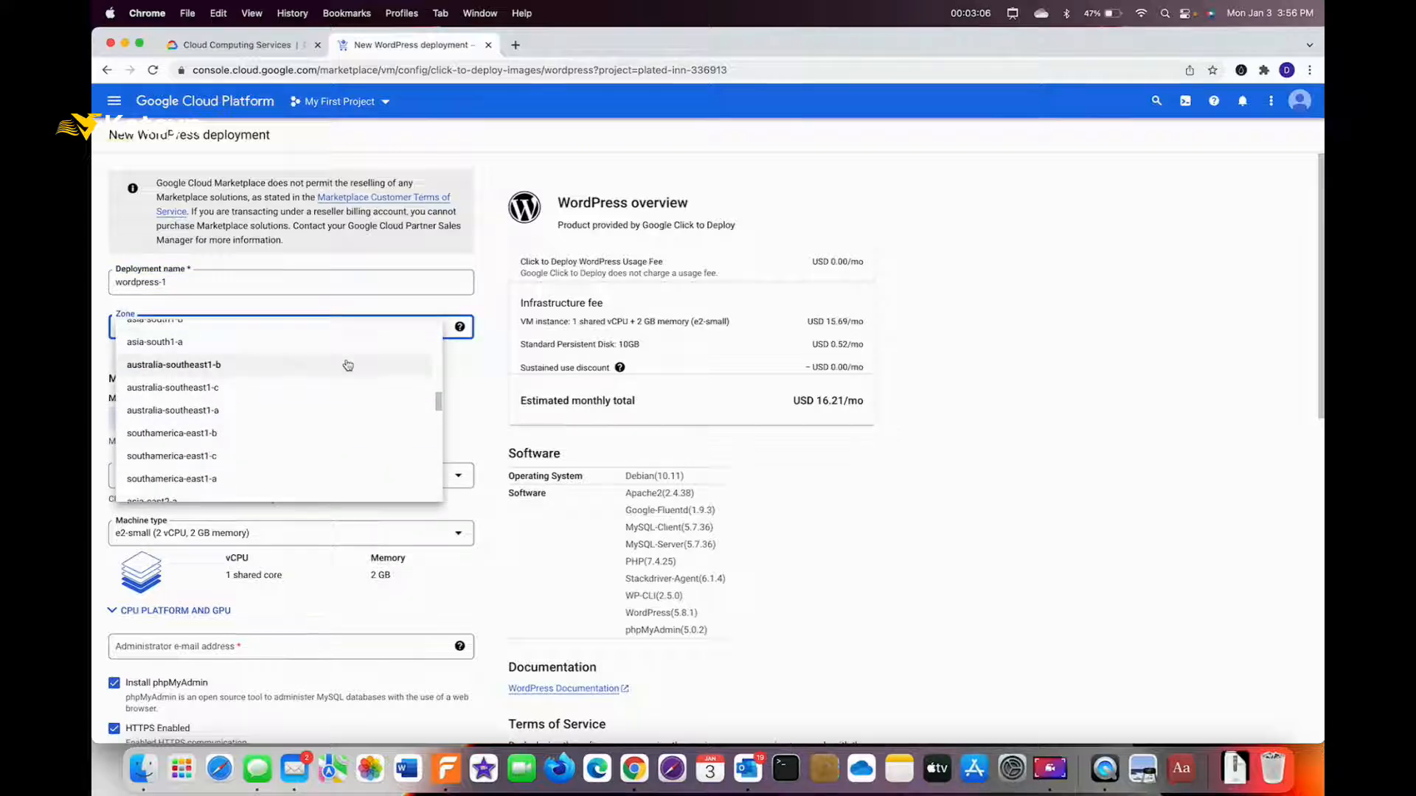
scroll(348, 365, up, 5)
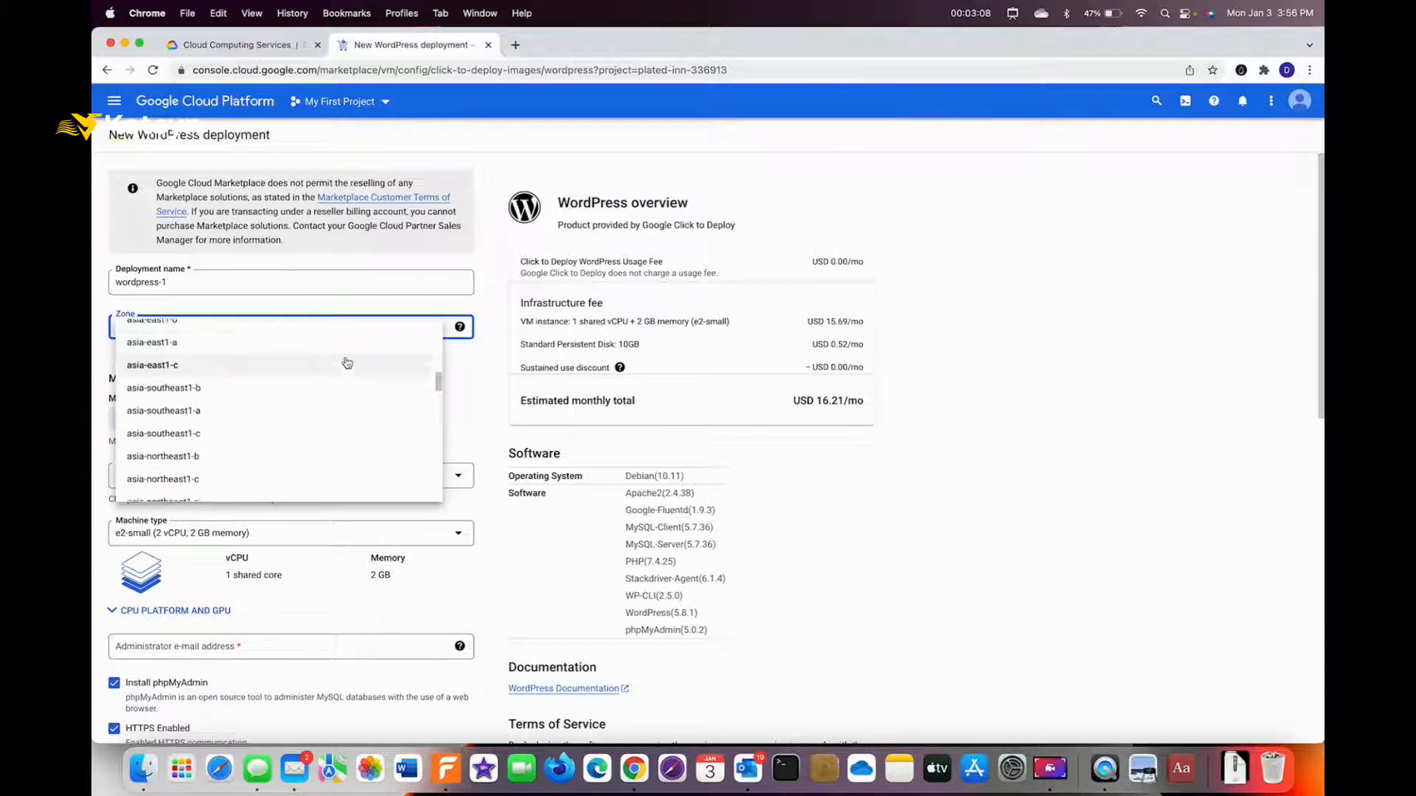
scroll(347, 363, up, 5)
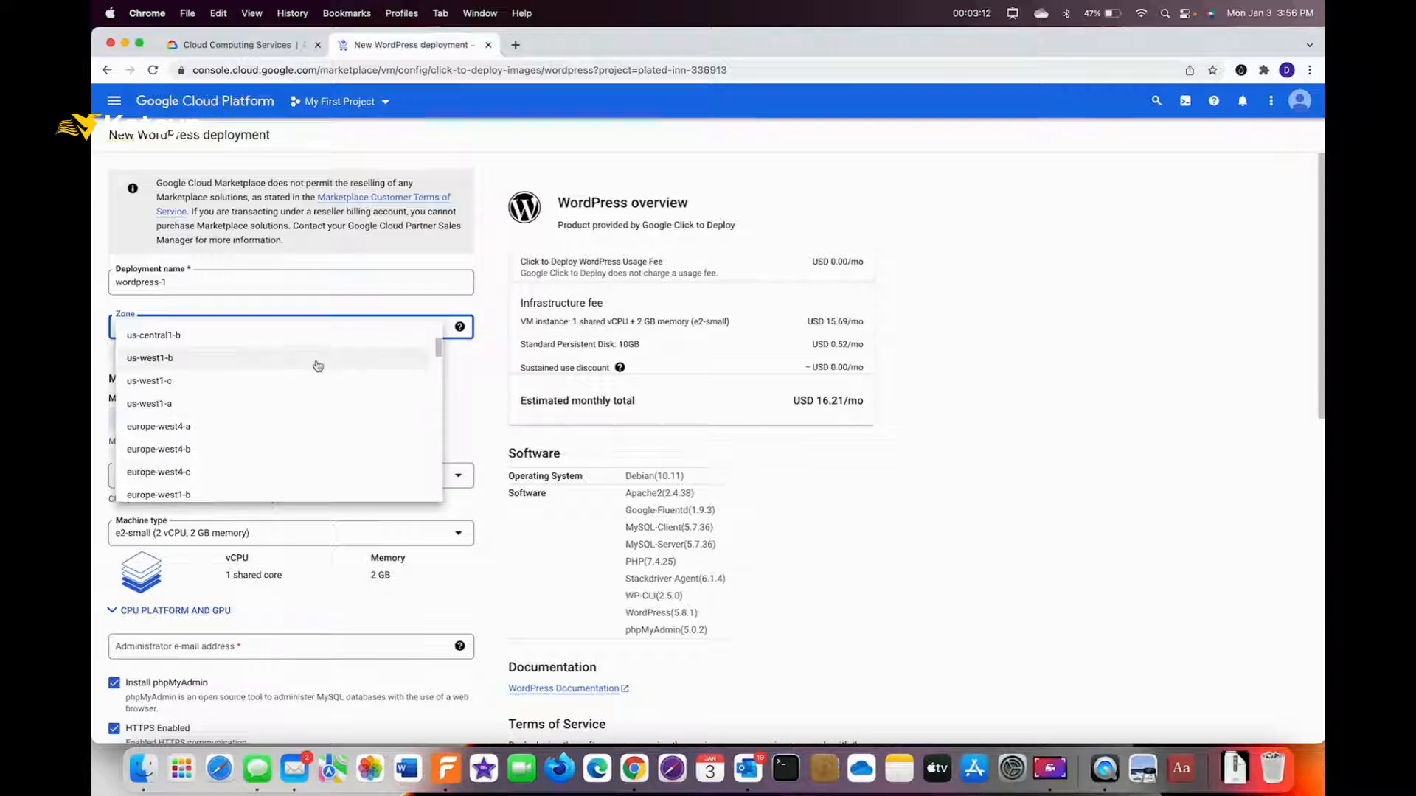
scroll(310, 343, up, 2)
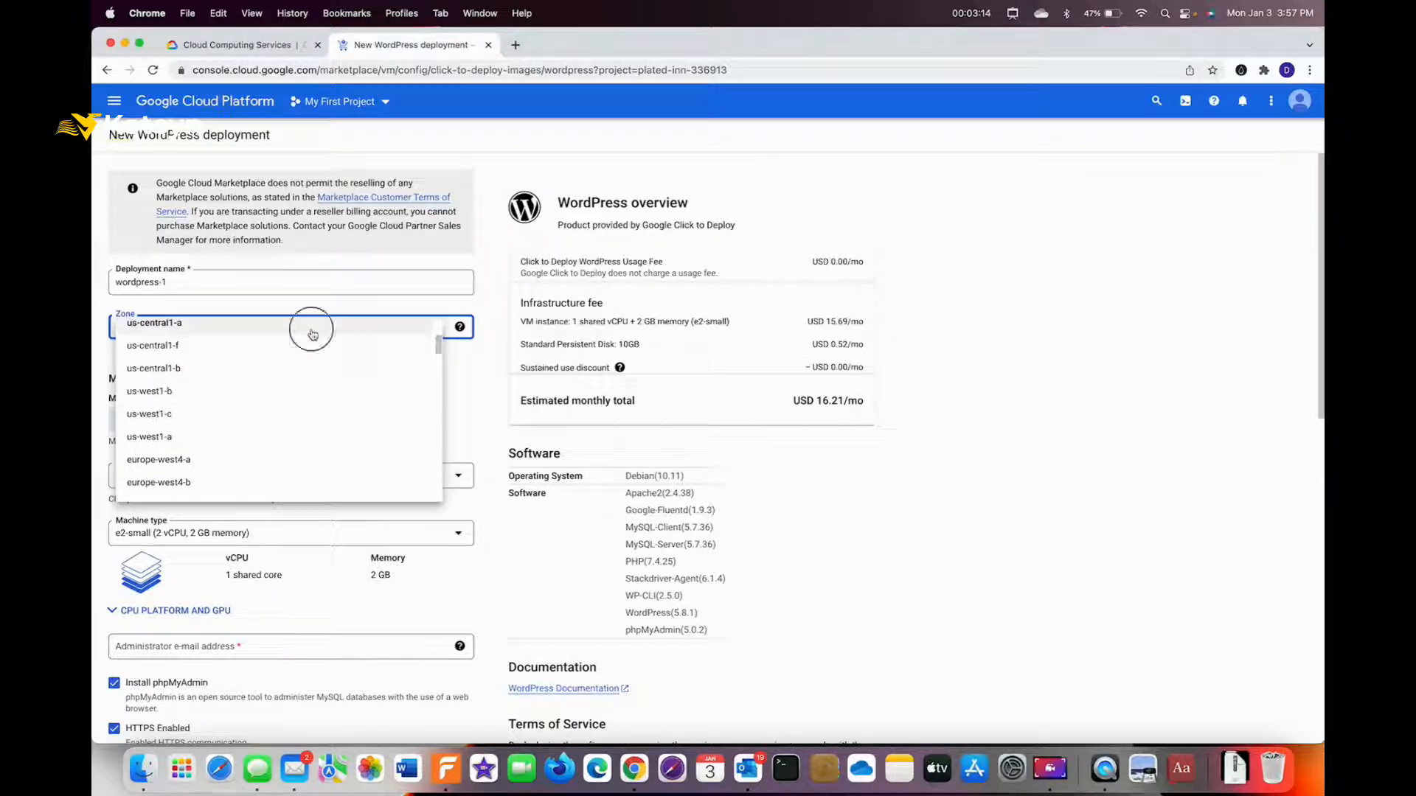
click(313, 332)
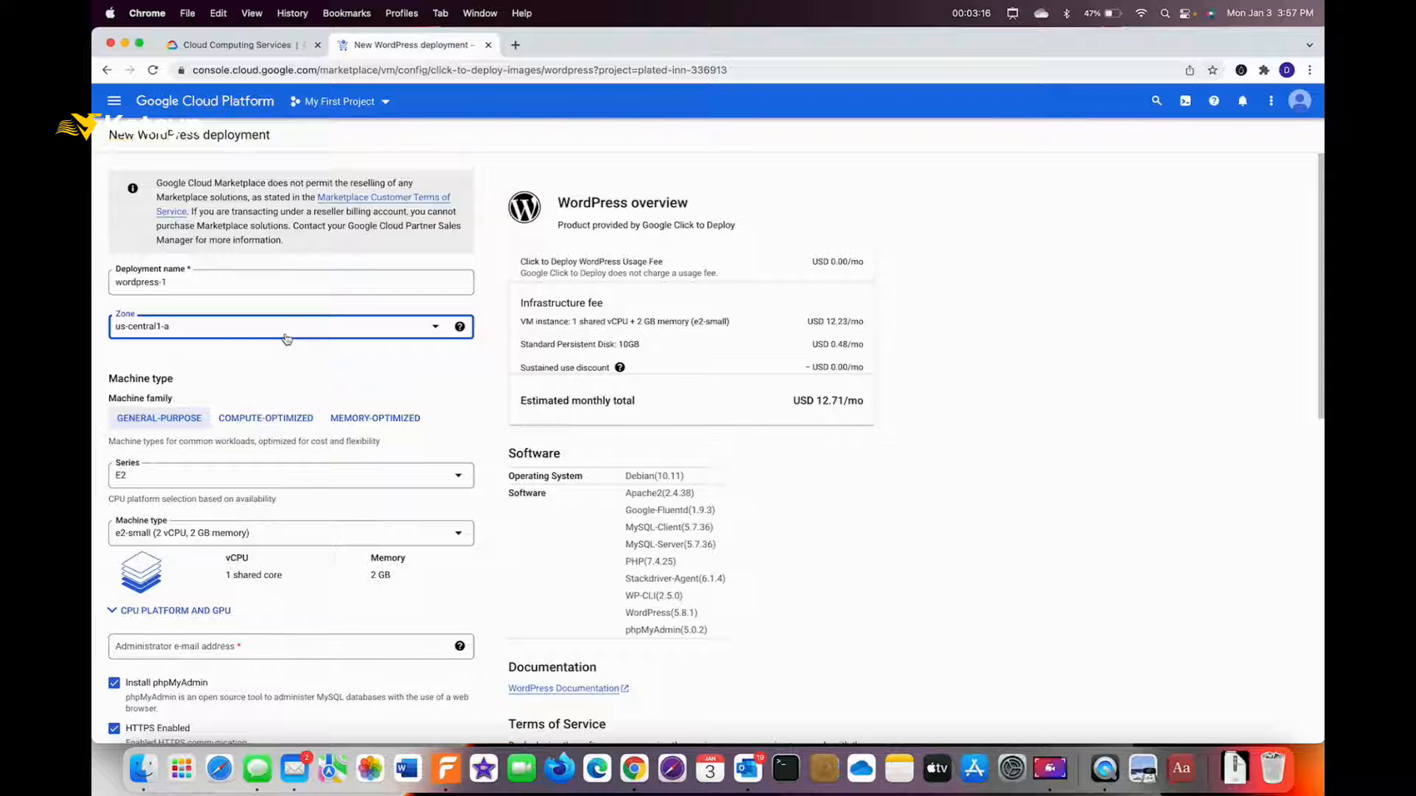
key(alt+shift+a)
mouse_move(286, 338)
mouse_down()
mouse_move(203, 375)
mouse_move(196, 403)
mouse_up()
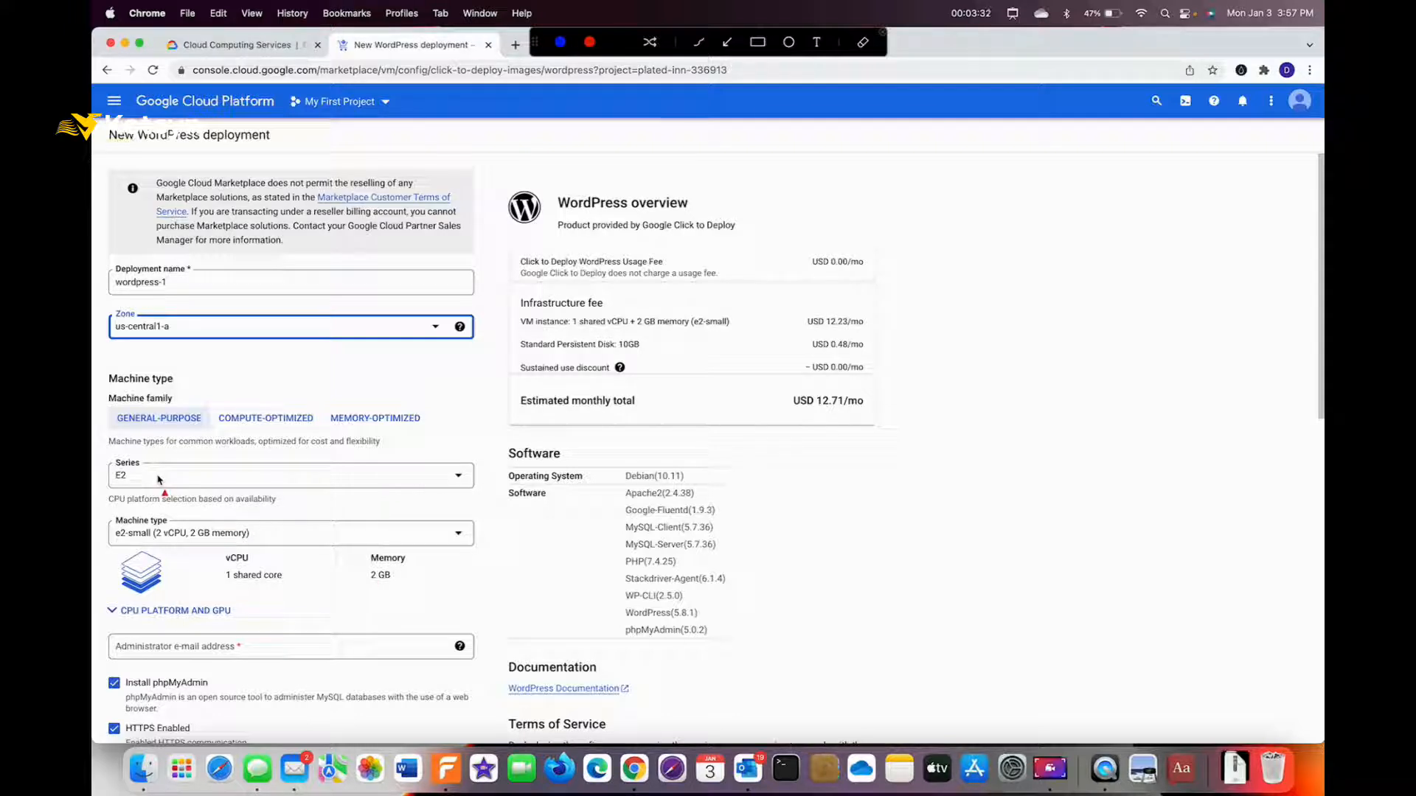
Switch the machine series to First Generation N1, giving n1-standard-1 at USD 24.75/mo.
drag(322, 593, 212, 552)
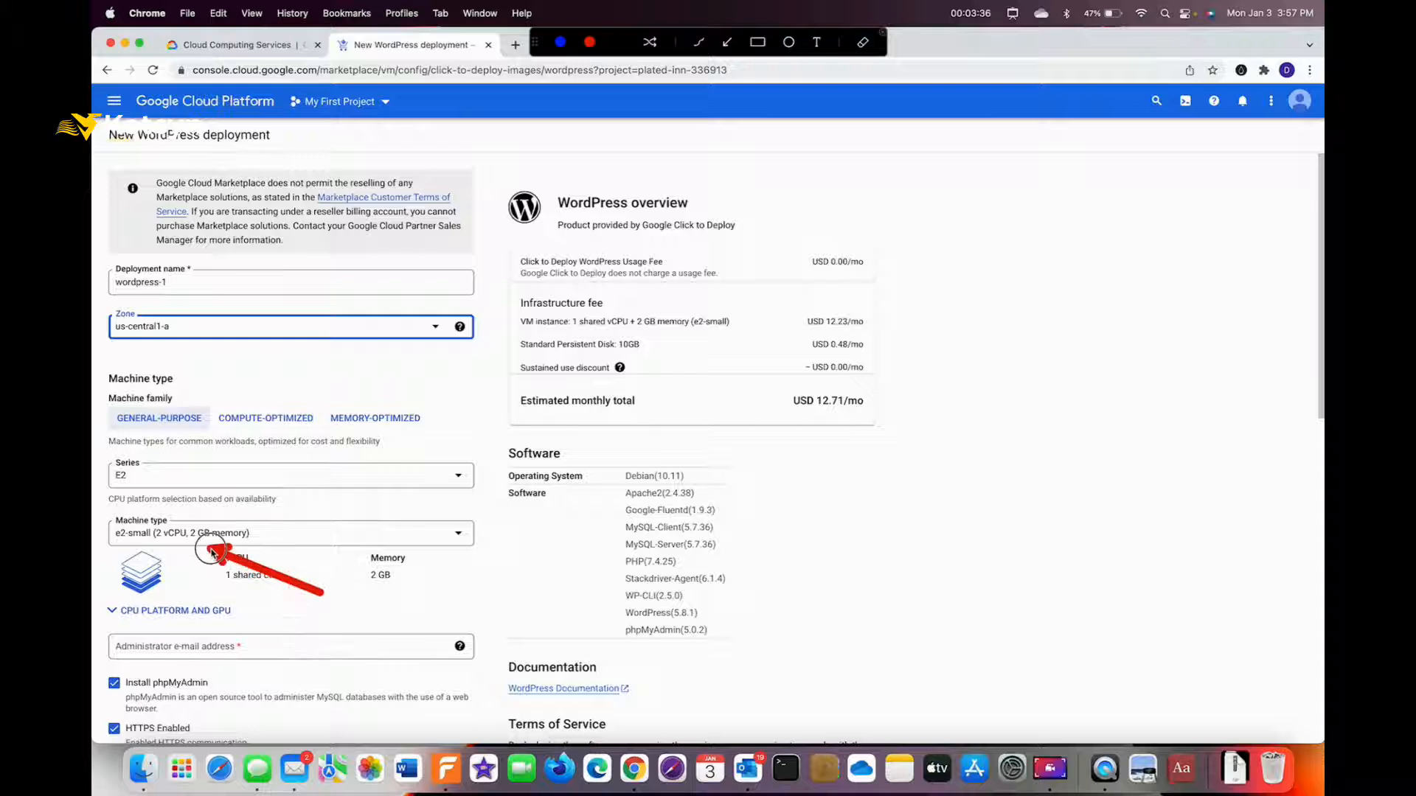
key(Escape)
click(301, 478)
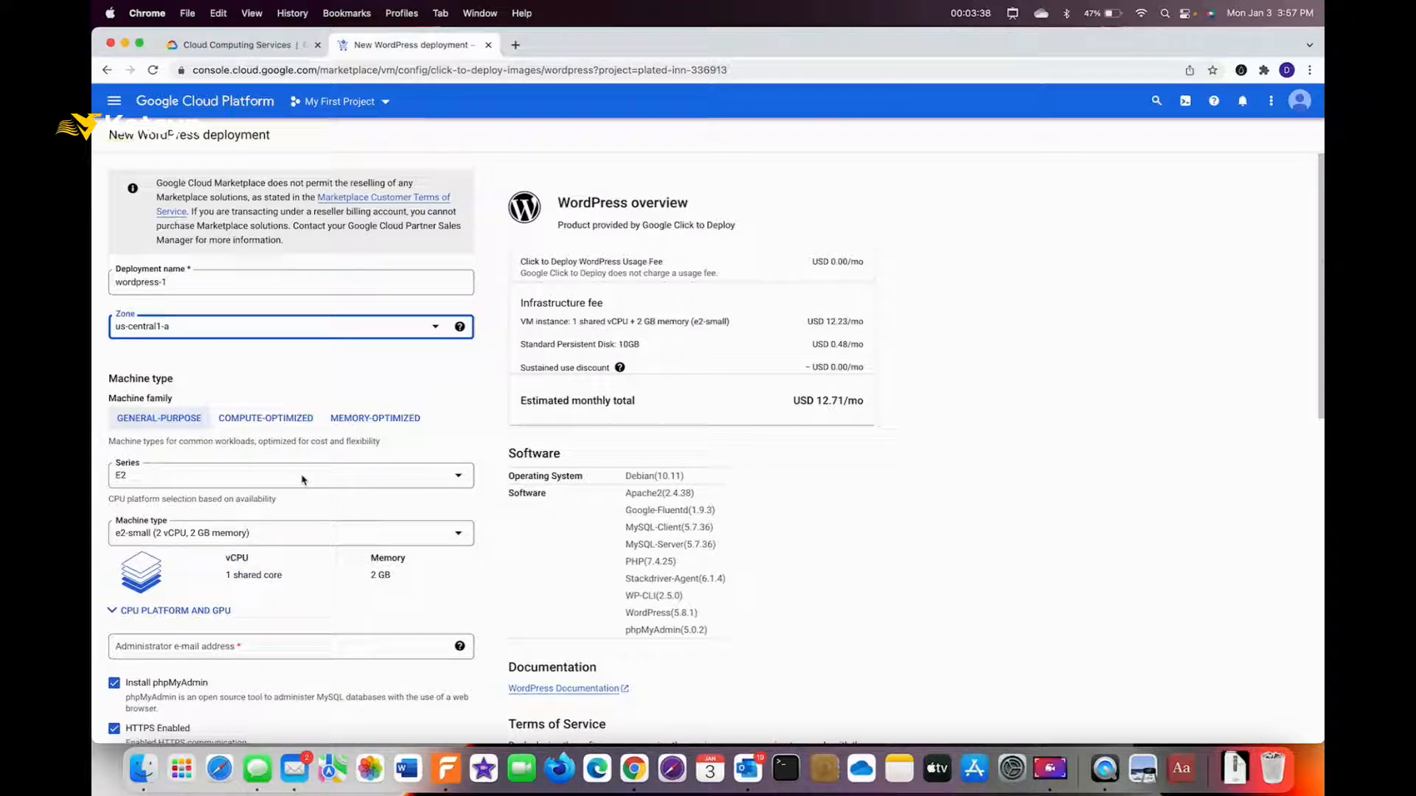
click(320, 481)
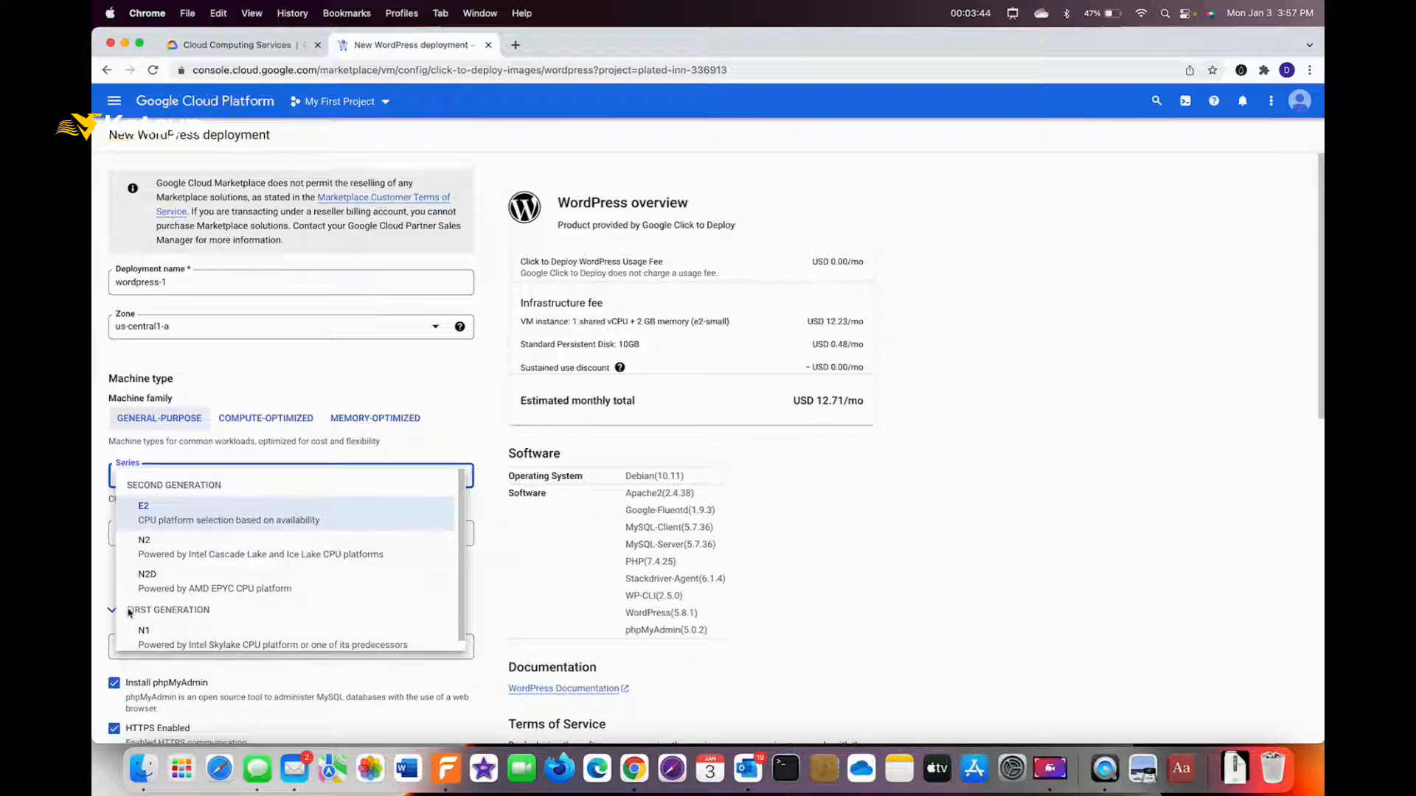
key(ctrl+a)
mouse_move(313, 618)
mouse_down()
mouse_move(229, 611)
mouse_move(169, 632)
mouse_up()
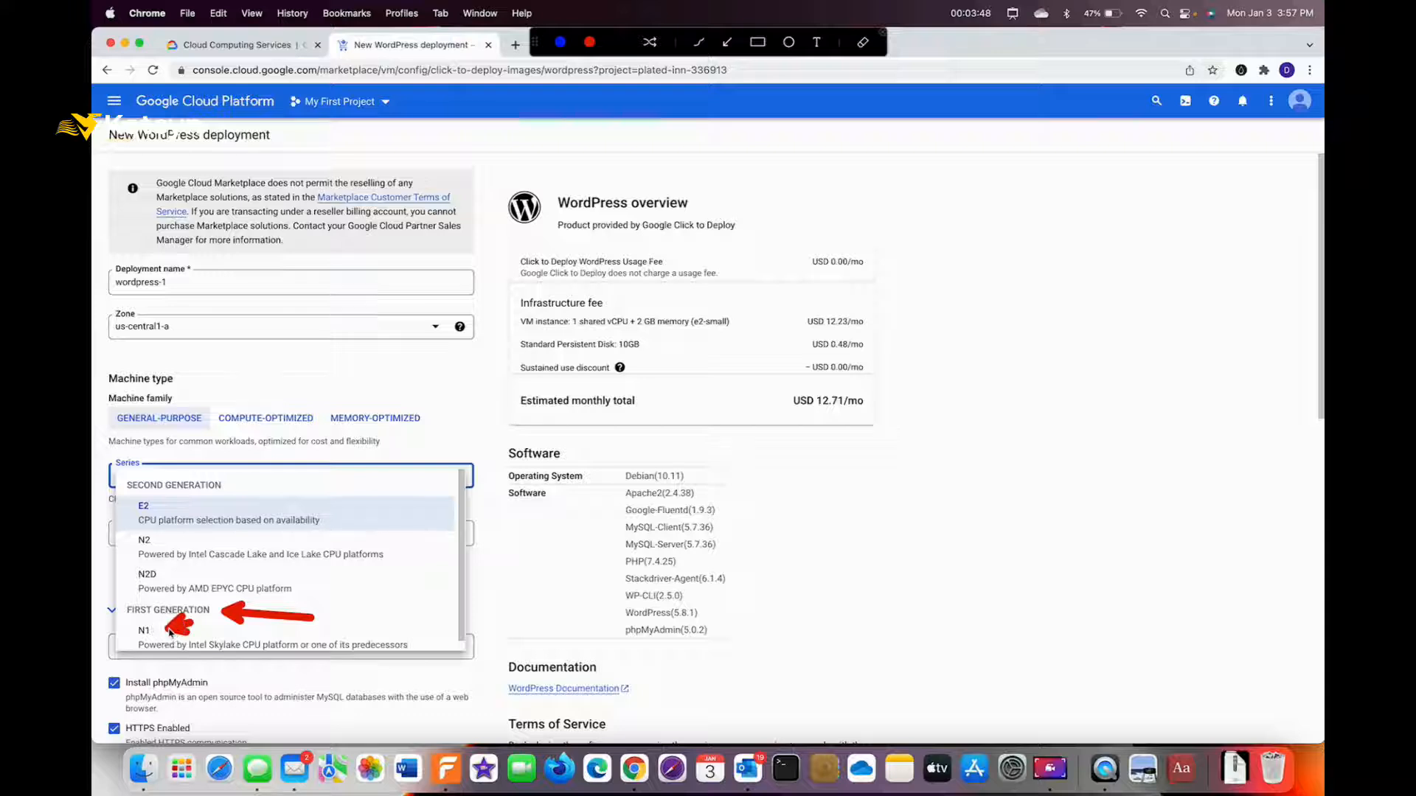
key(Escape)
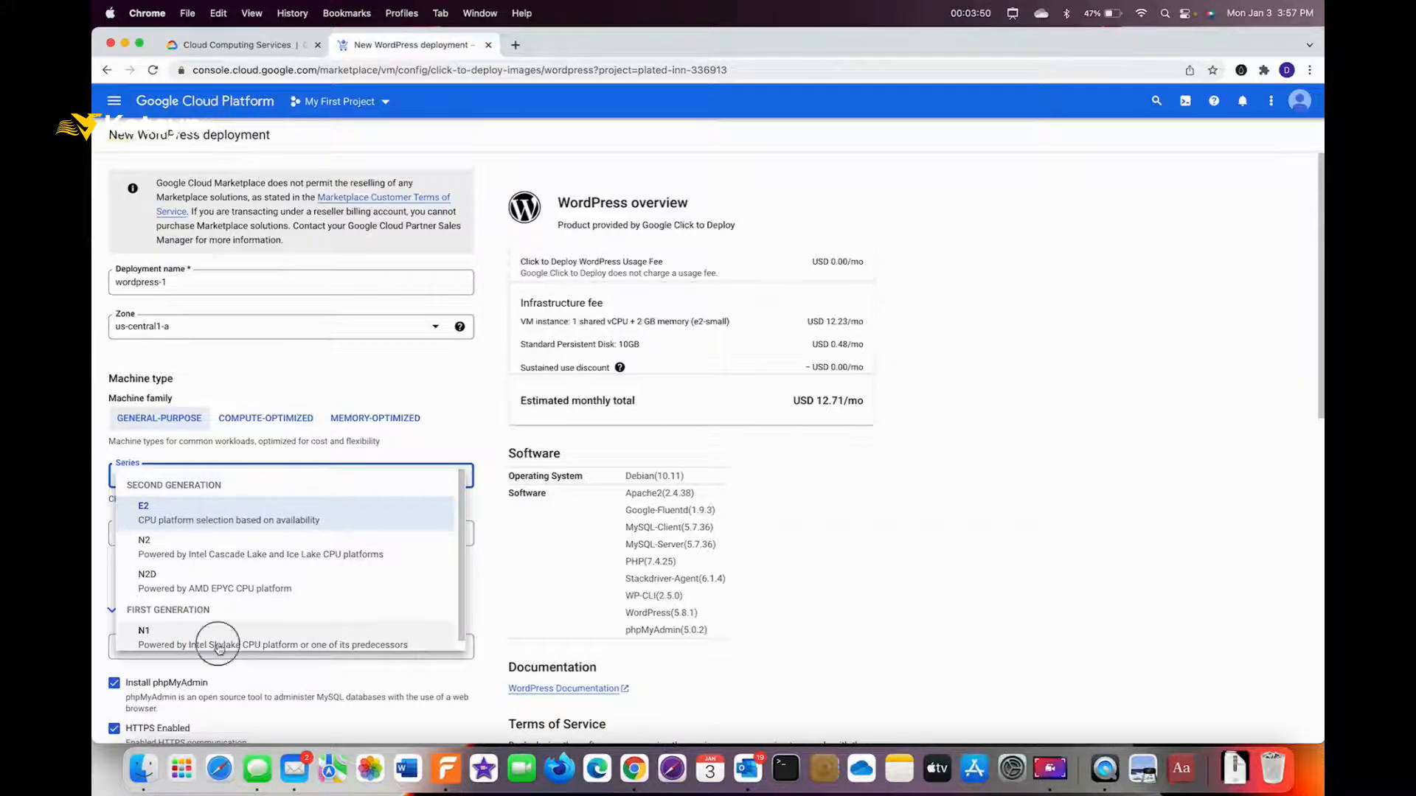
click(219, 648)
Show the machine type list and point out f1-micro's memory size.
click(153, 534)
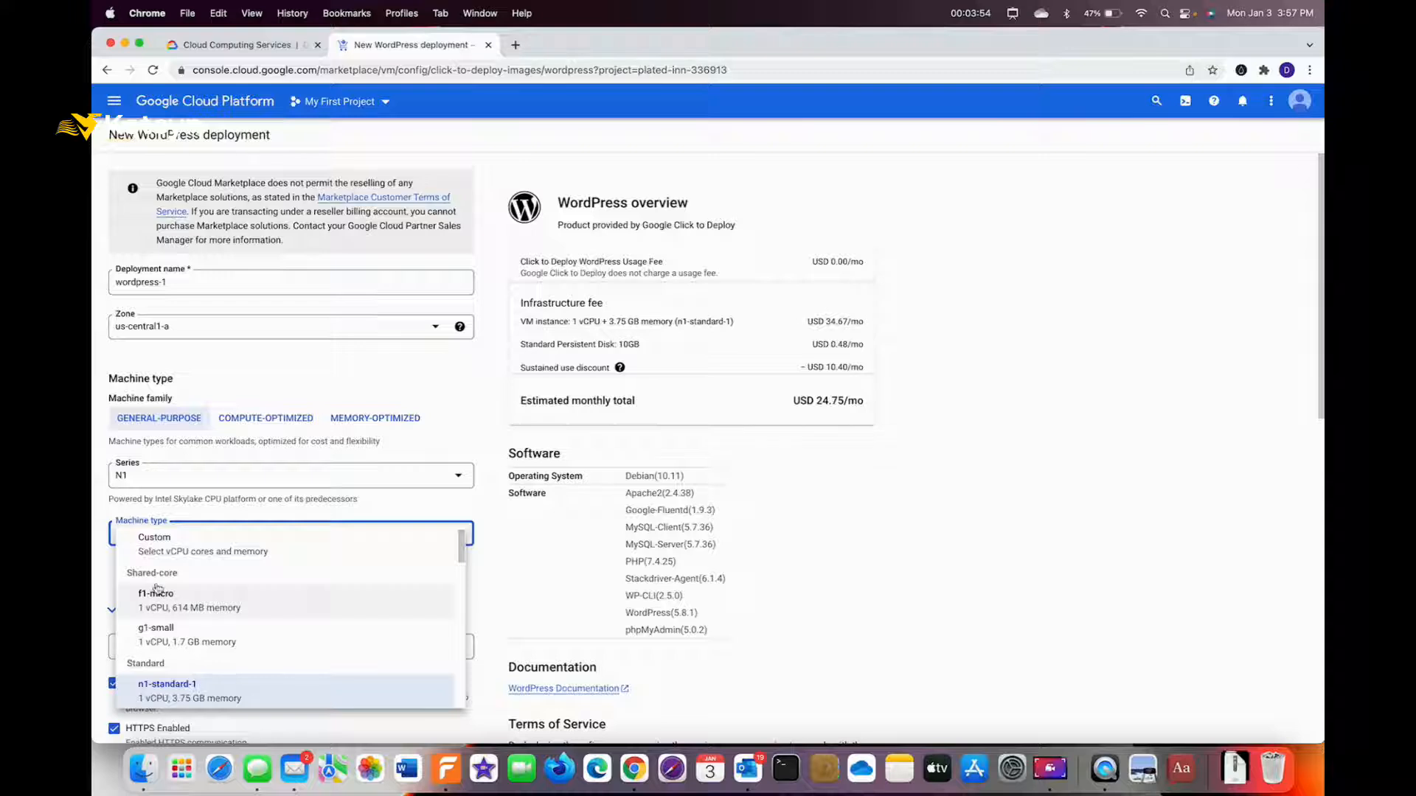
key(ctrl+a)
mouse_move(373, 609)
mouse_down()
mouse_move(303, 597)
mouse_move(255, 612)
mouse_up()
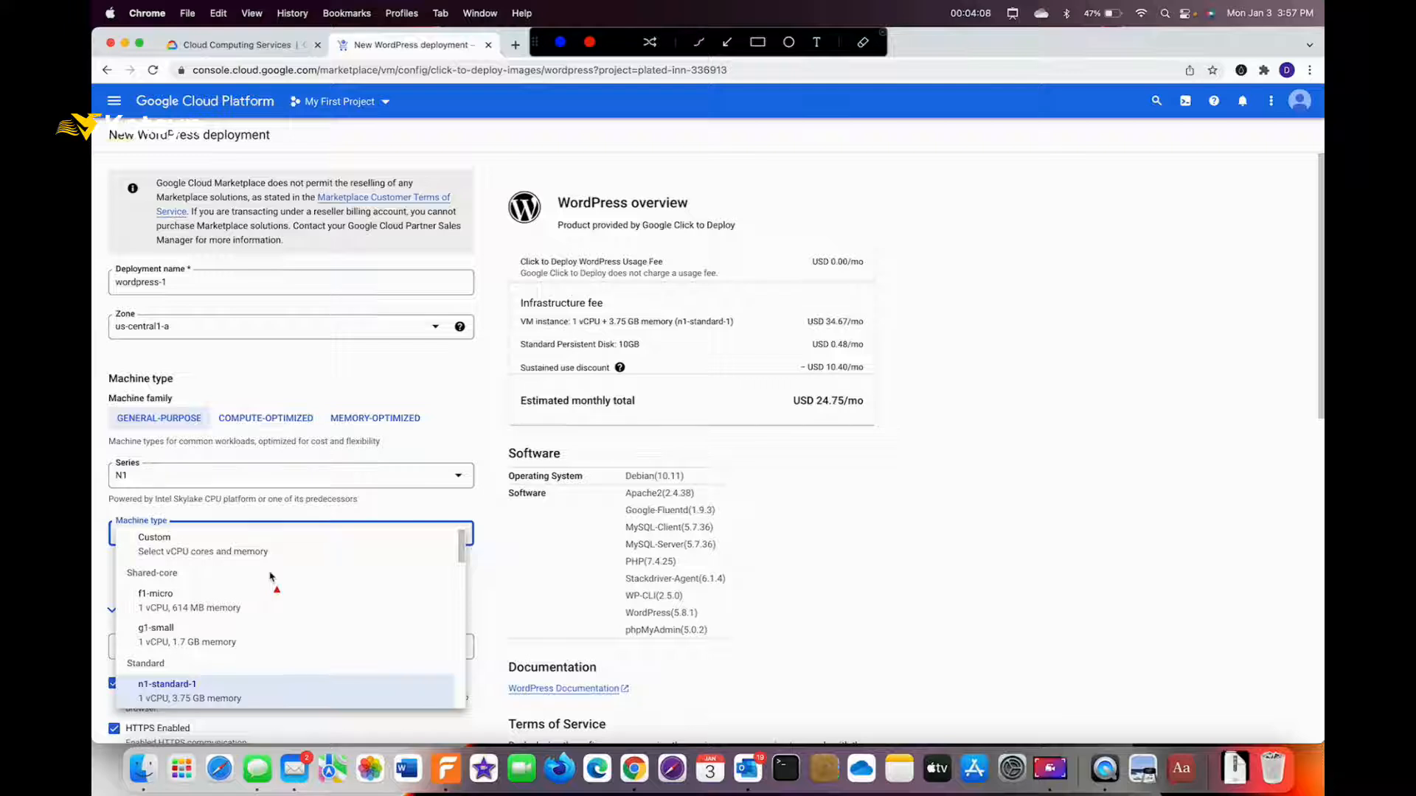
key(Escape)
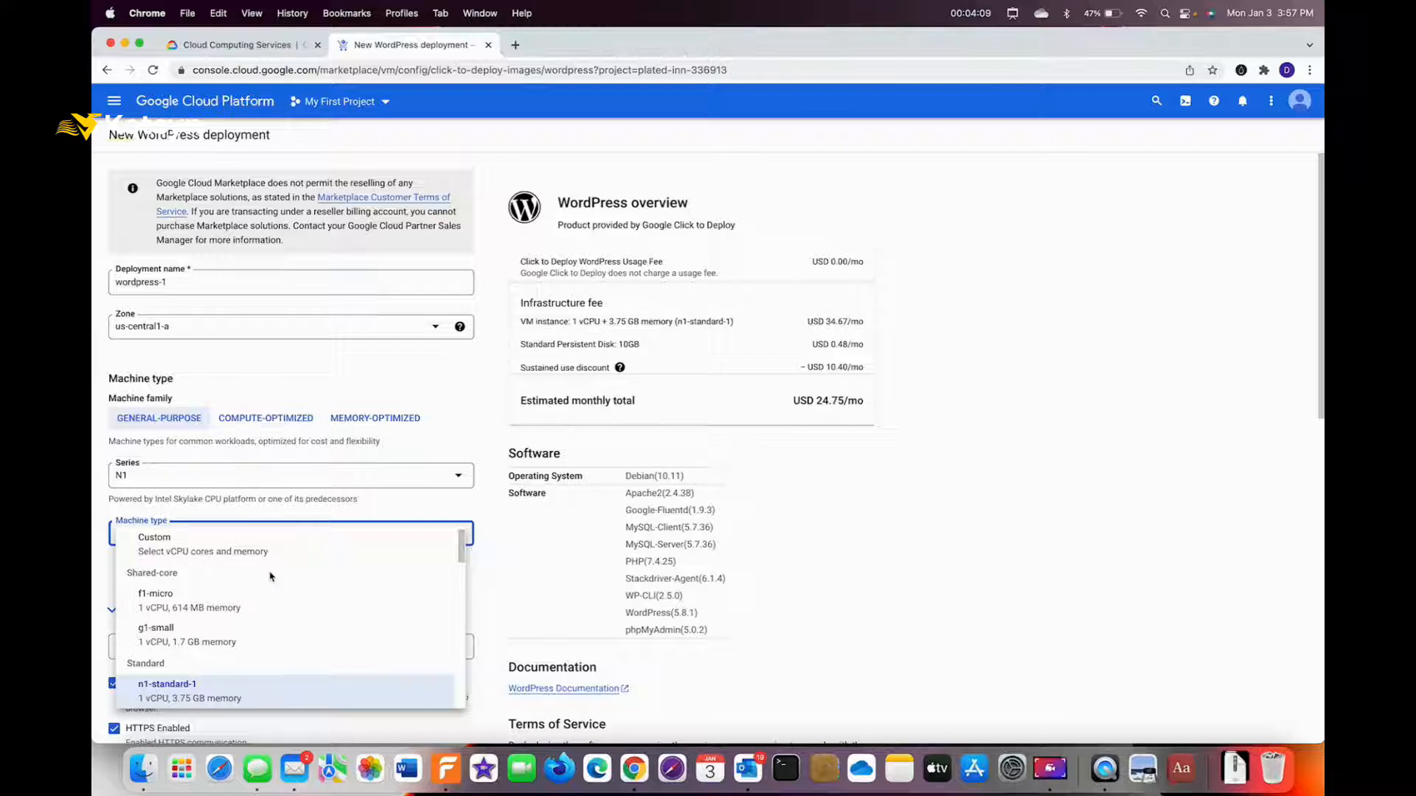
Set the machine type to f1-micro (1 shared vCPU, 614 MB) at USD 4.36/mo.
click(199, 603)
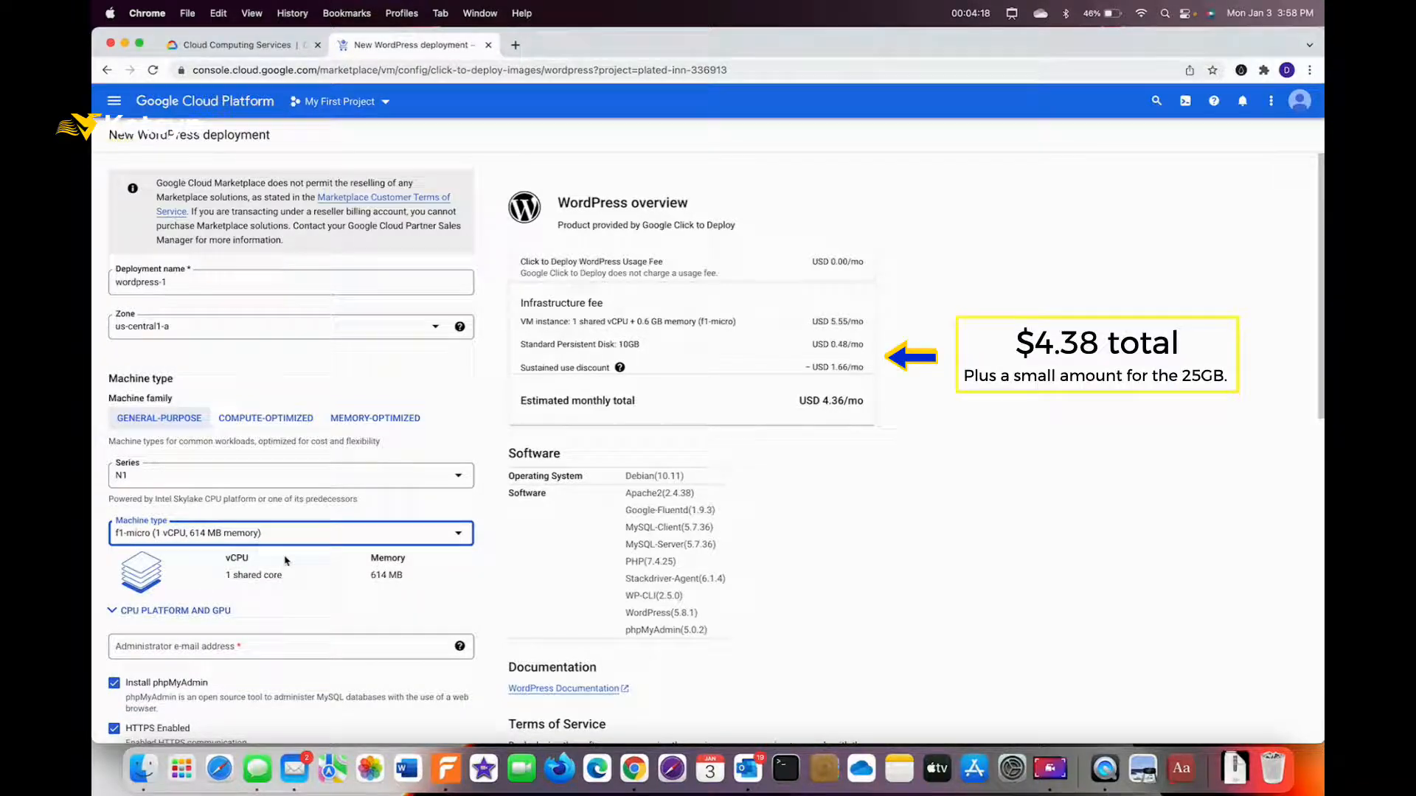
drag(296, 605, 313, 569)
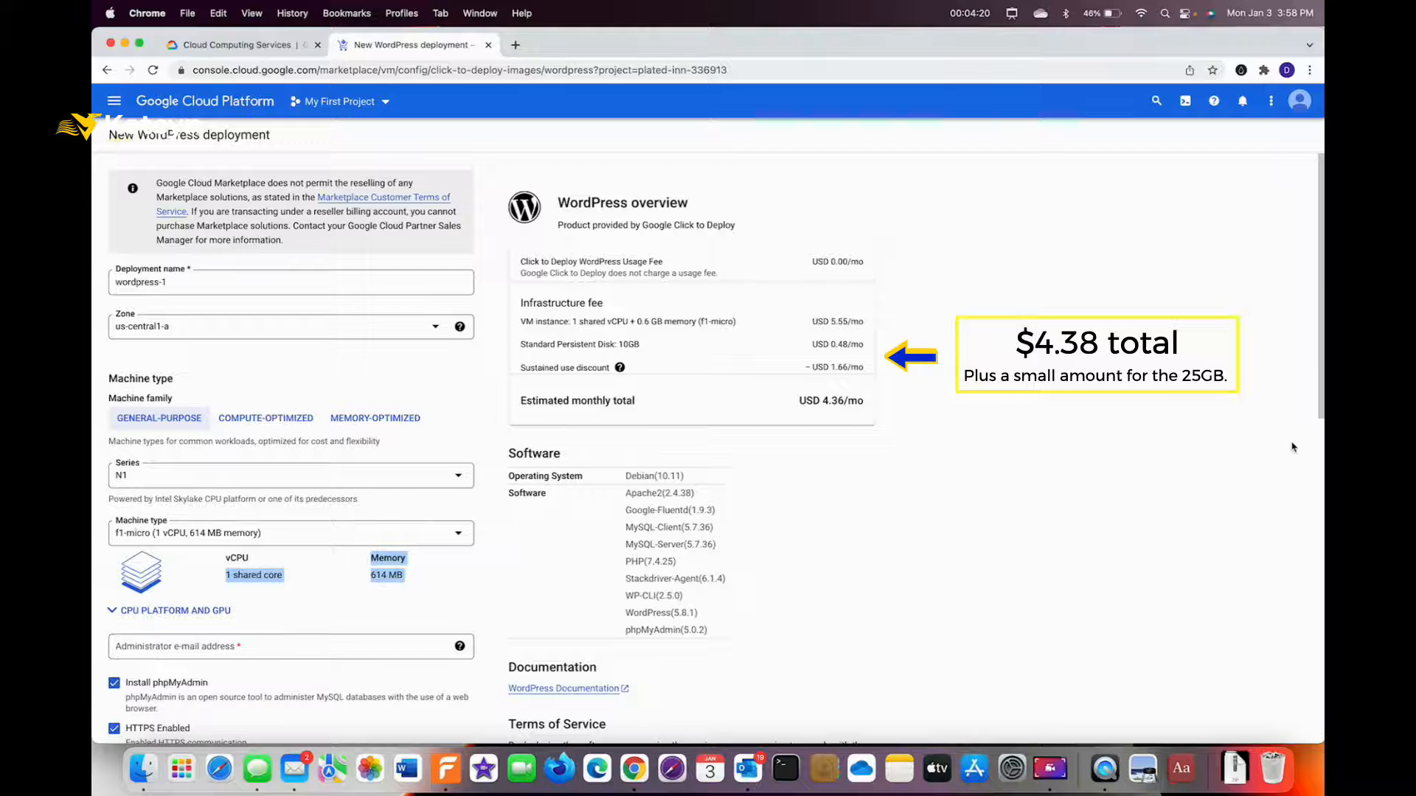
drag(1319, 371, 1319, 515)
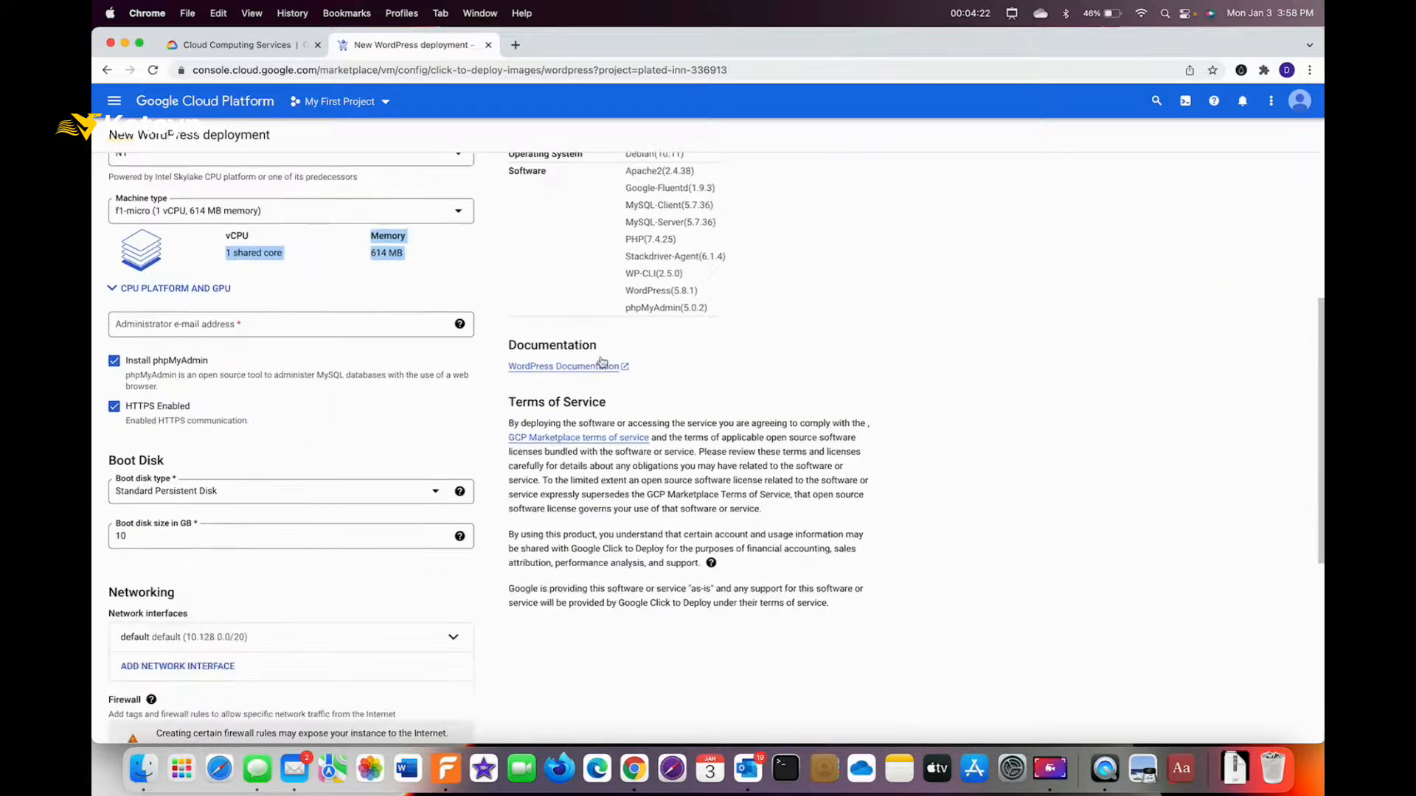
Fill in the administrator e-mail address and point out the 10 GB boot disk settings.
click(163, 324)
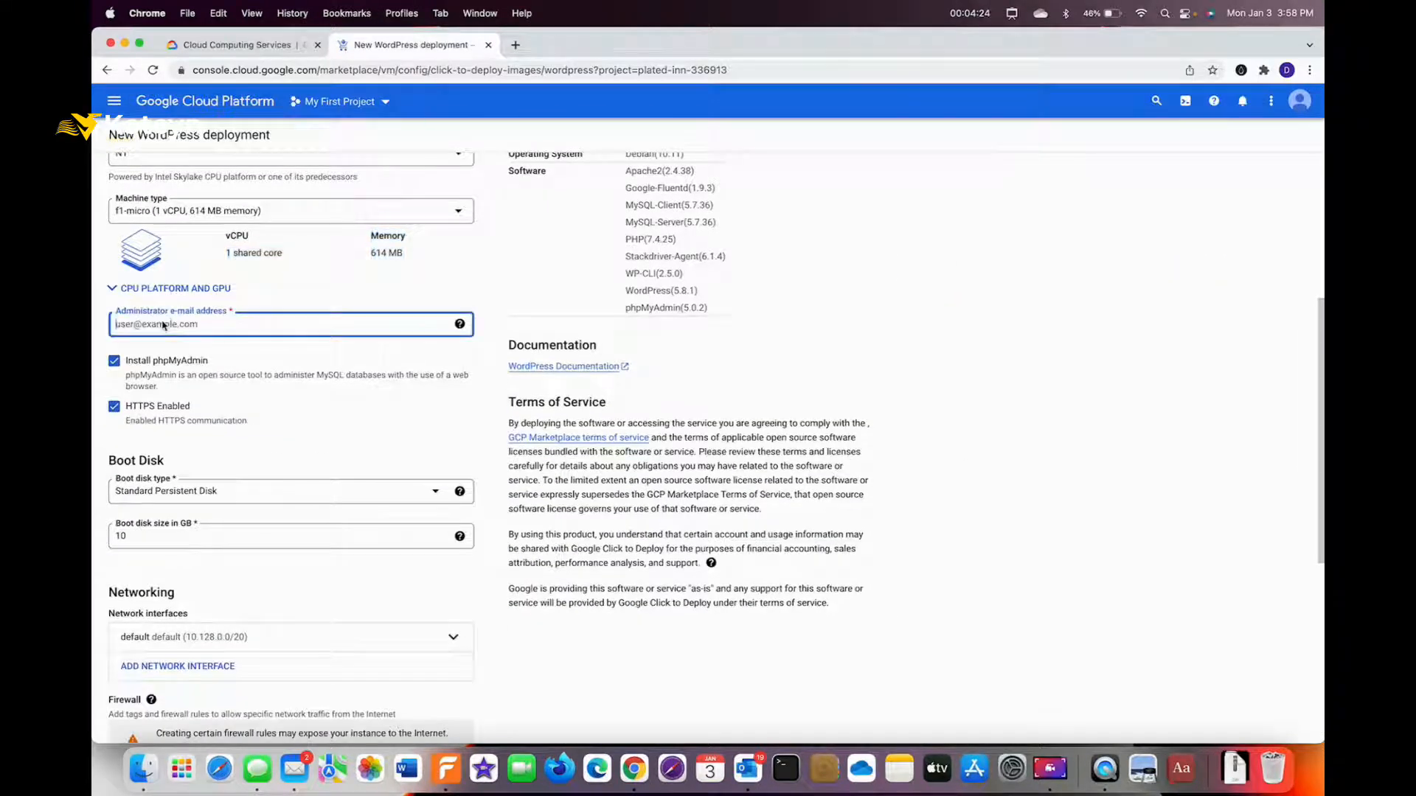
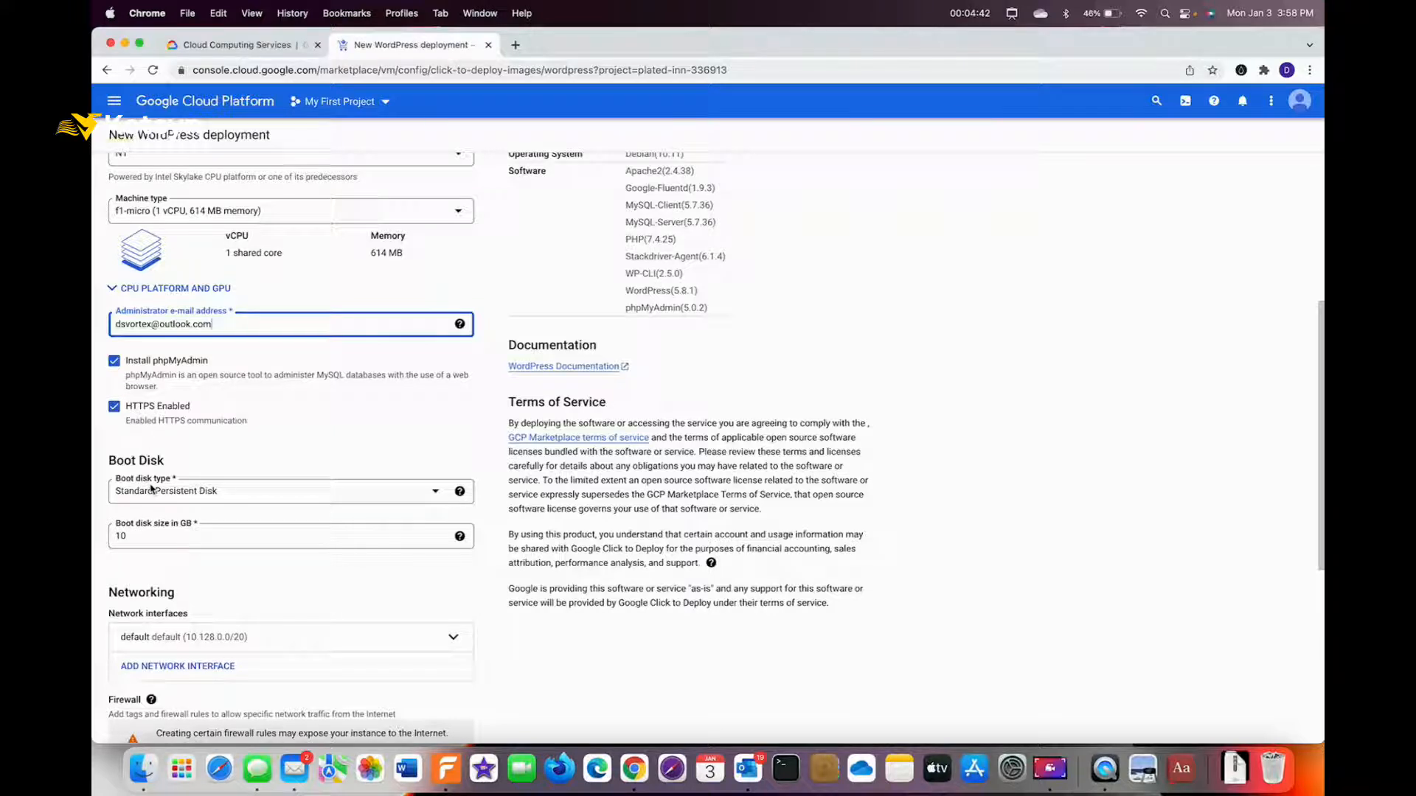
key(alt+a)
mouse_move(219, 432)
mouse_down()
mouse_move(168, 448)
mouse_move(220, 452)
mouse_move(186, 477)
mouse_up()
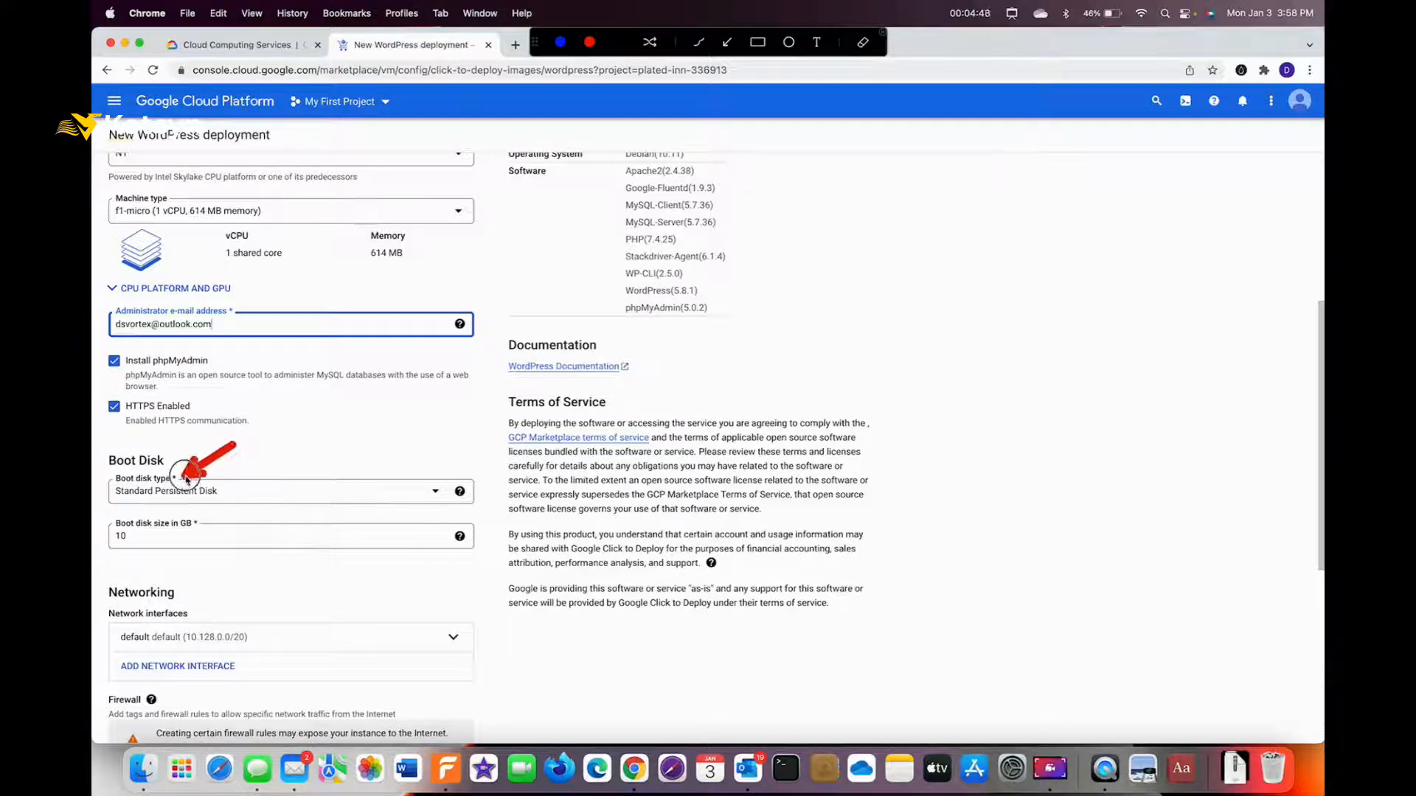
drag(219, 604, 161, 546)
key(Escape)
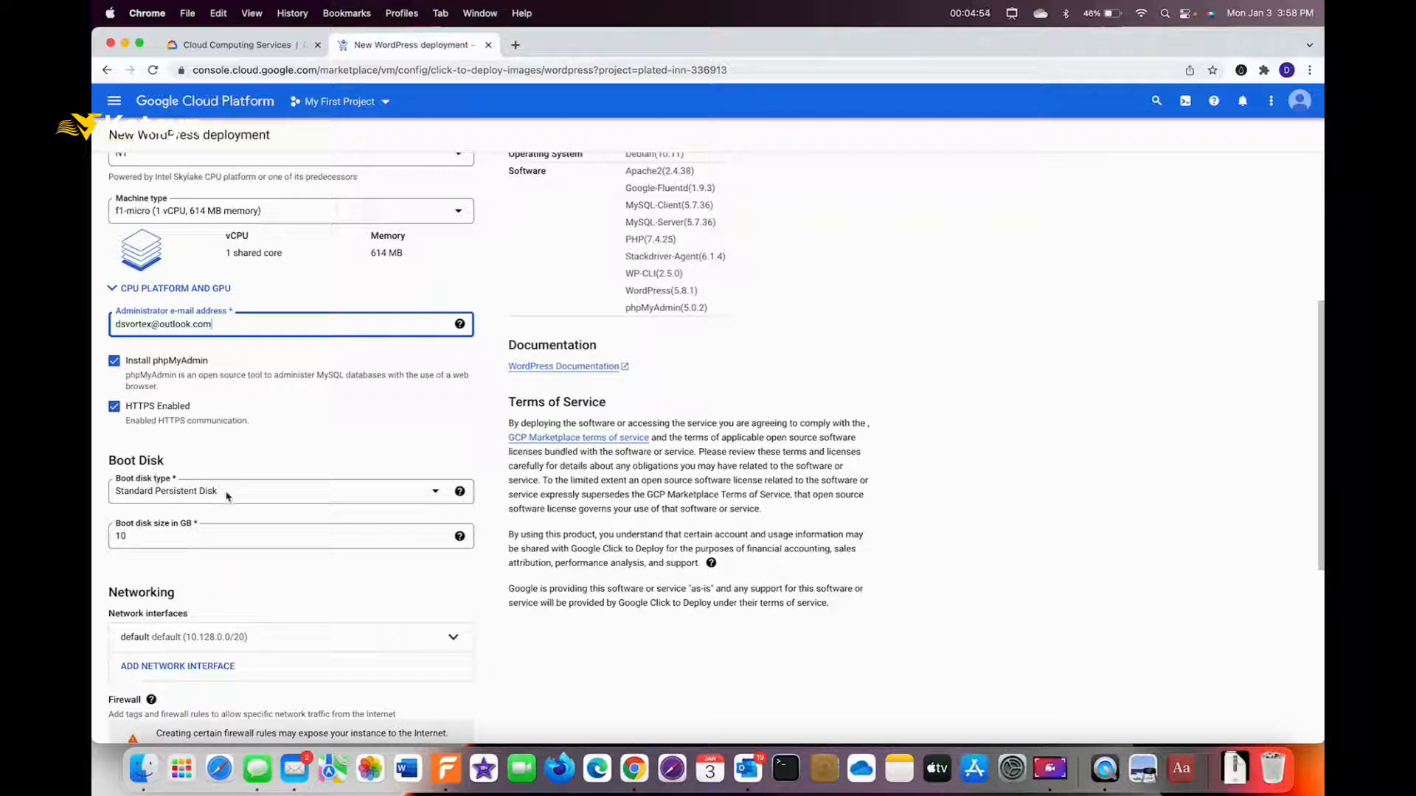
click(435, 491)
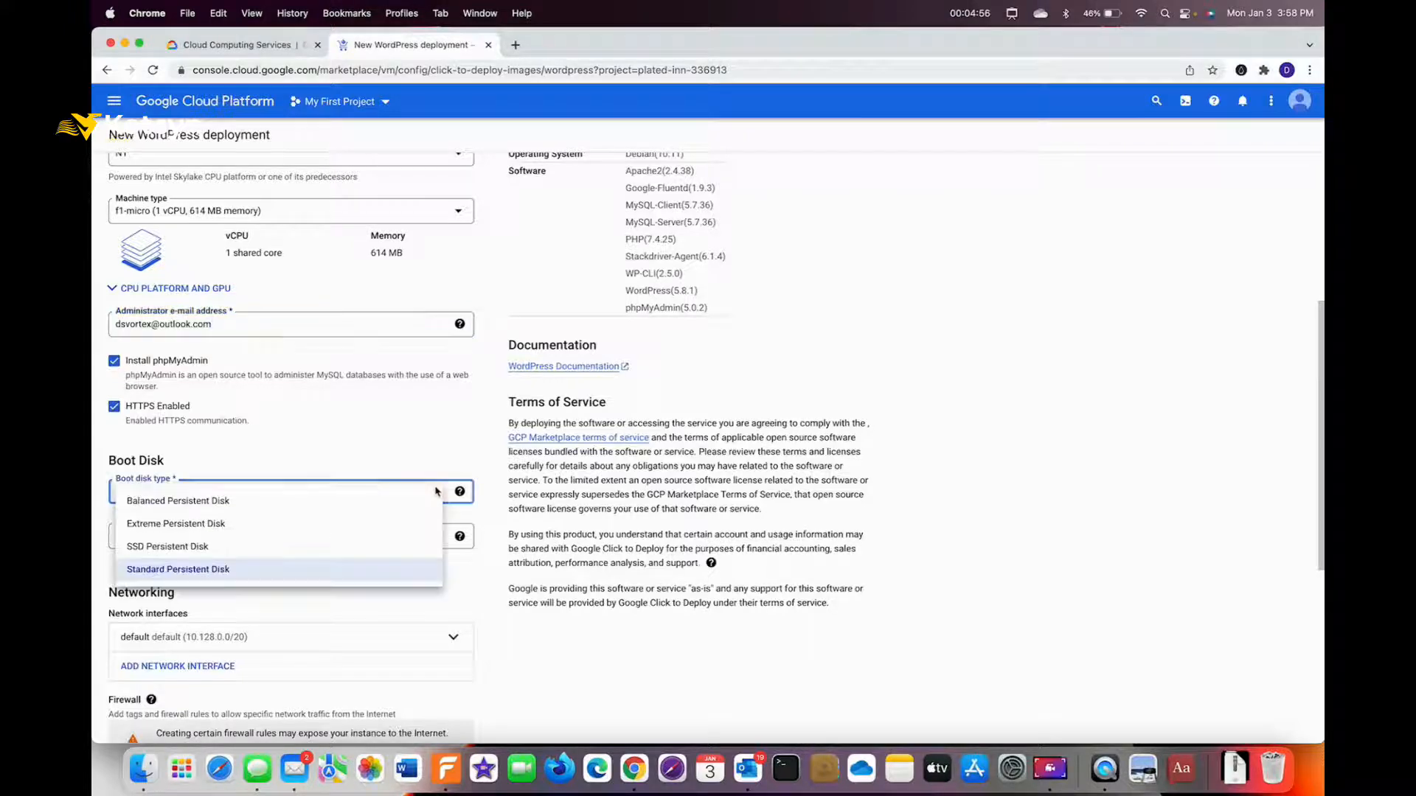
Keep Standard Persistent Disk and change the boot disk size from 10 to 25 GB.
click(164, 572)
click(156, 542)
double_click(154, 540)
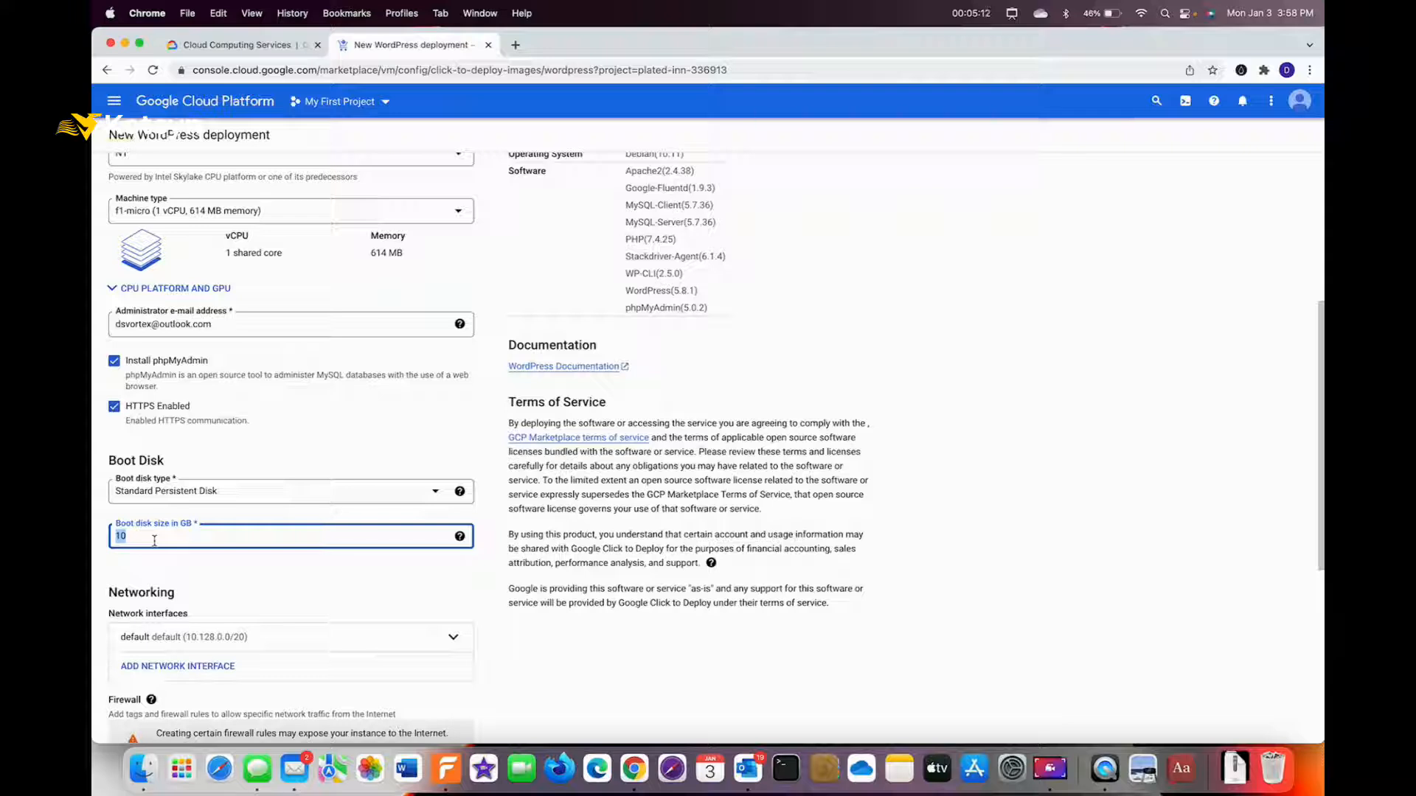
text(25)
click(270, 572)
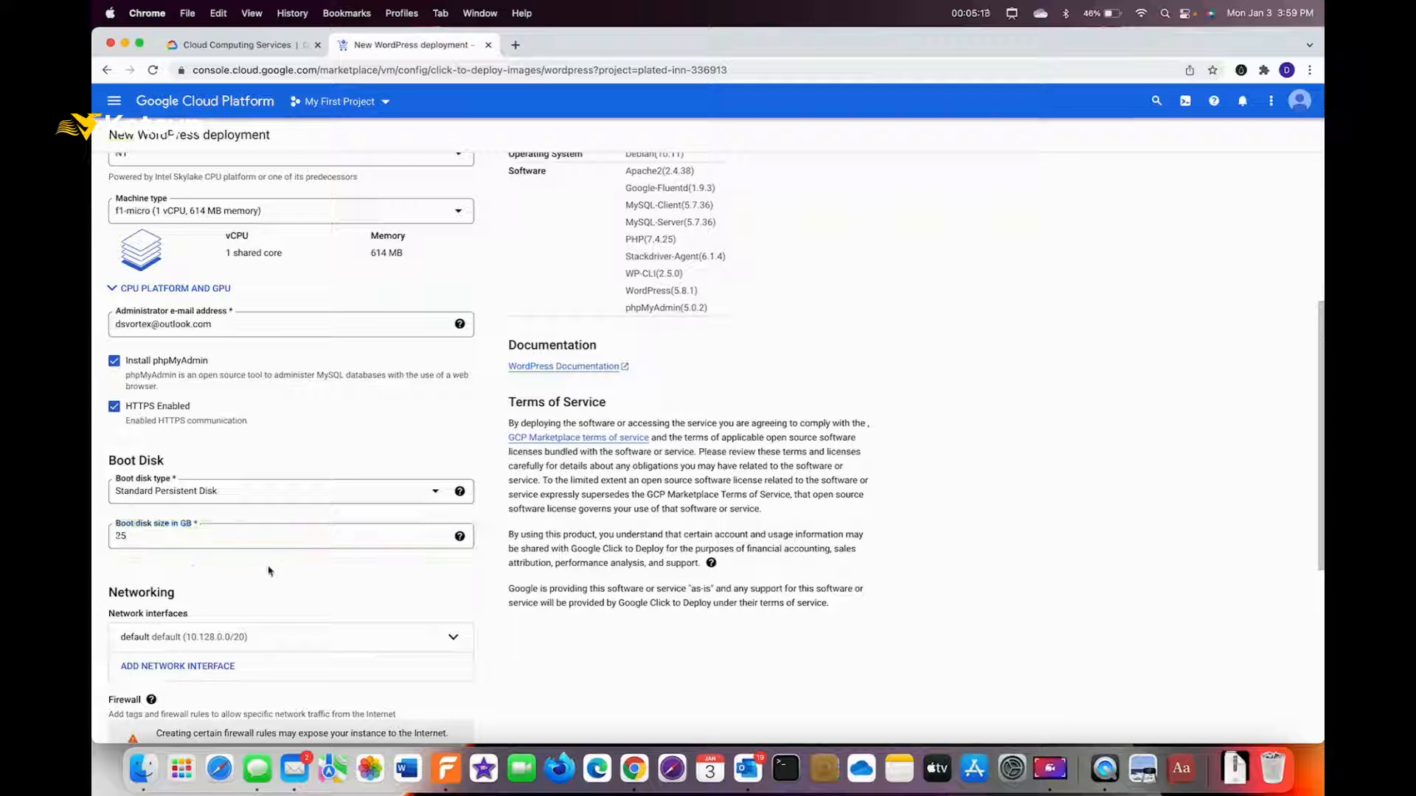
scroll(256, 546, down, 5)
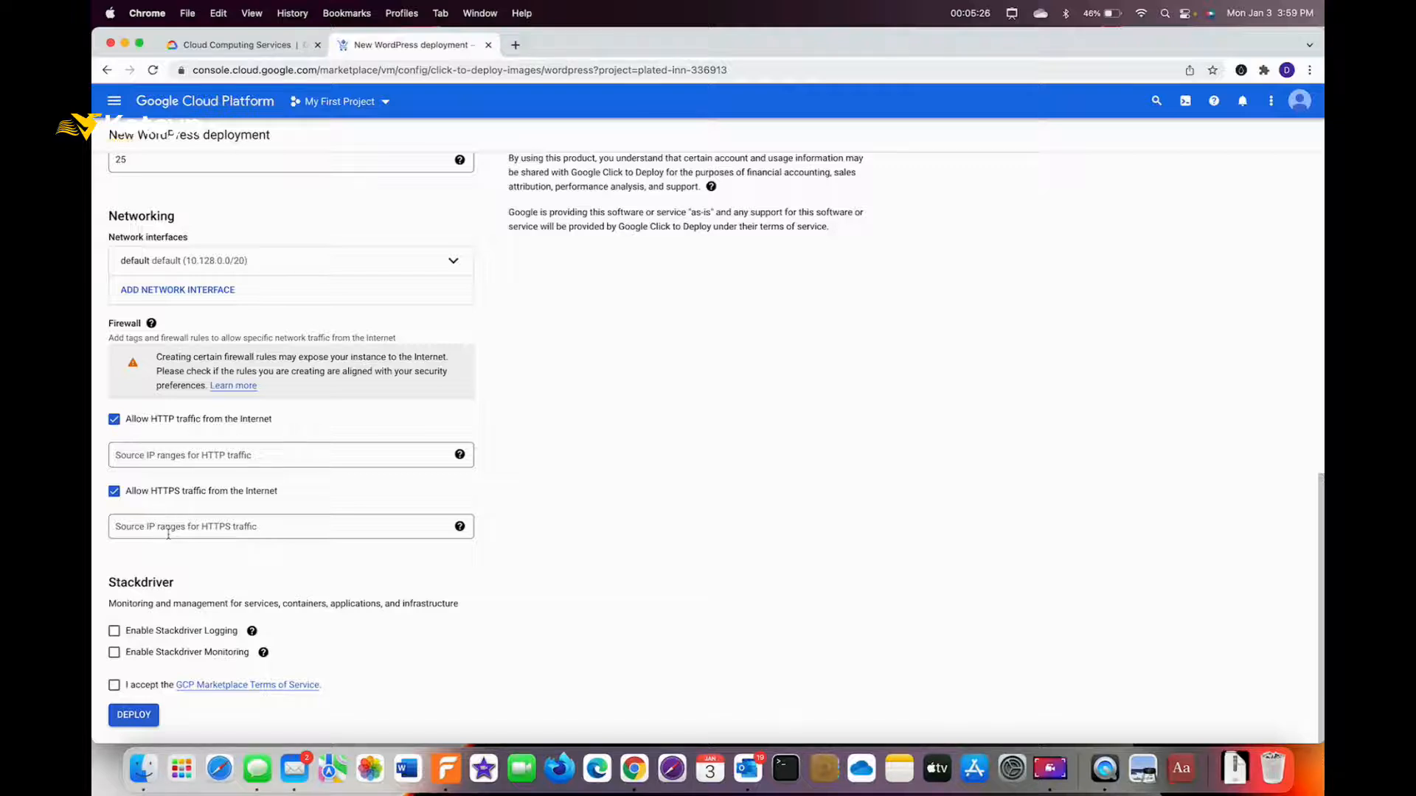
Tick the checkbox accepting the GCP Marketplace Terms of Service.
key(ctrl+a)
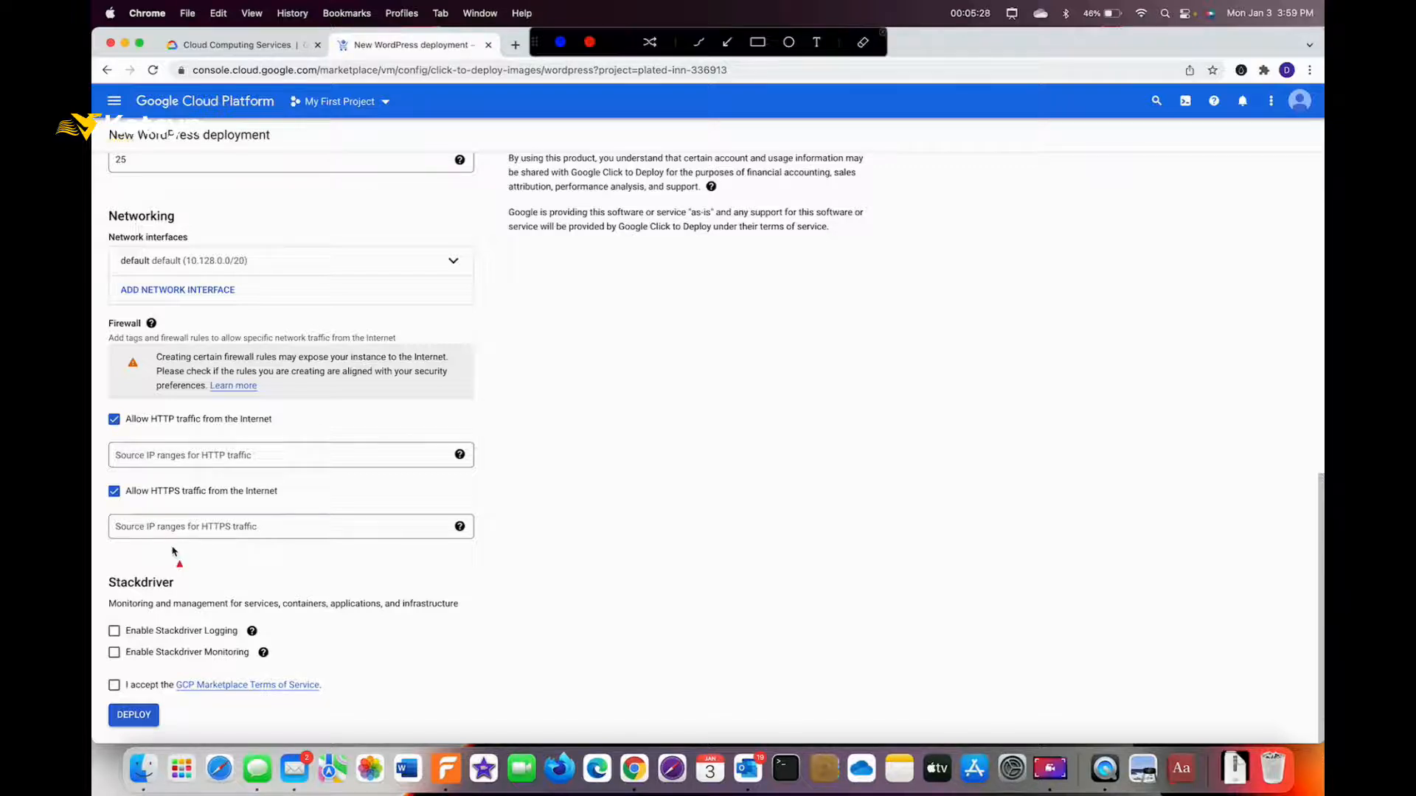
drag(190, 663, 139, 681)
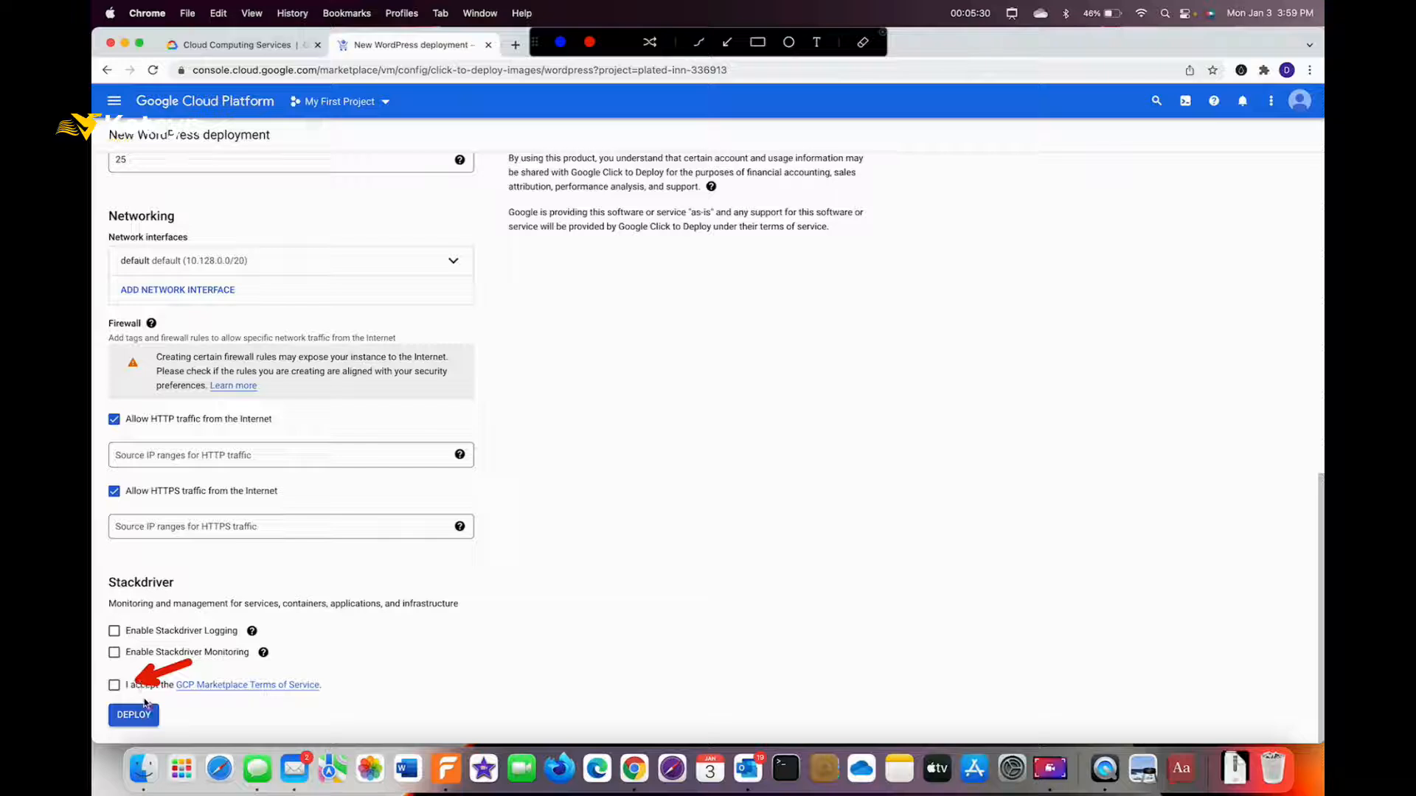
drag(233, 727, 168, 719)
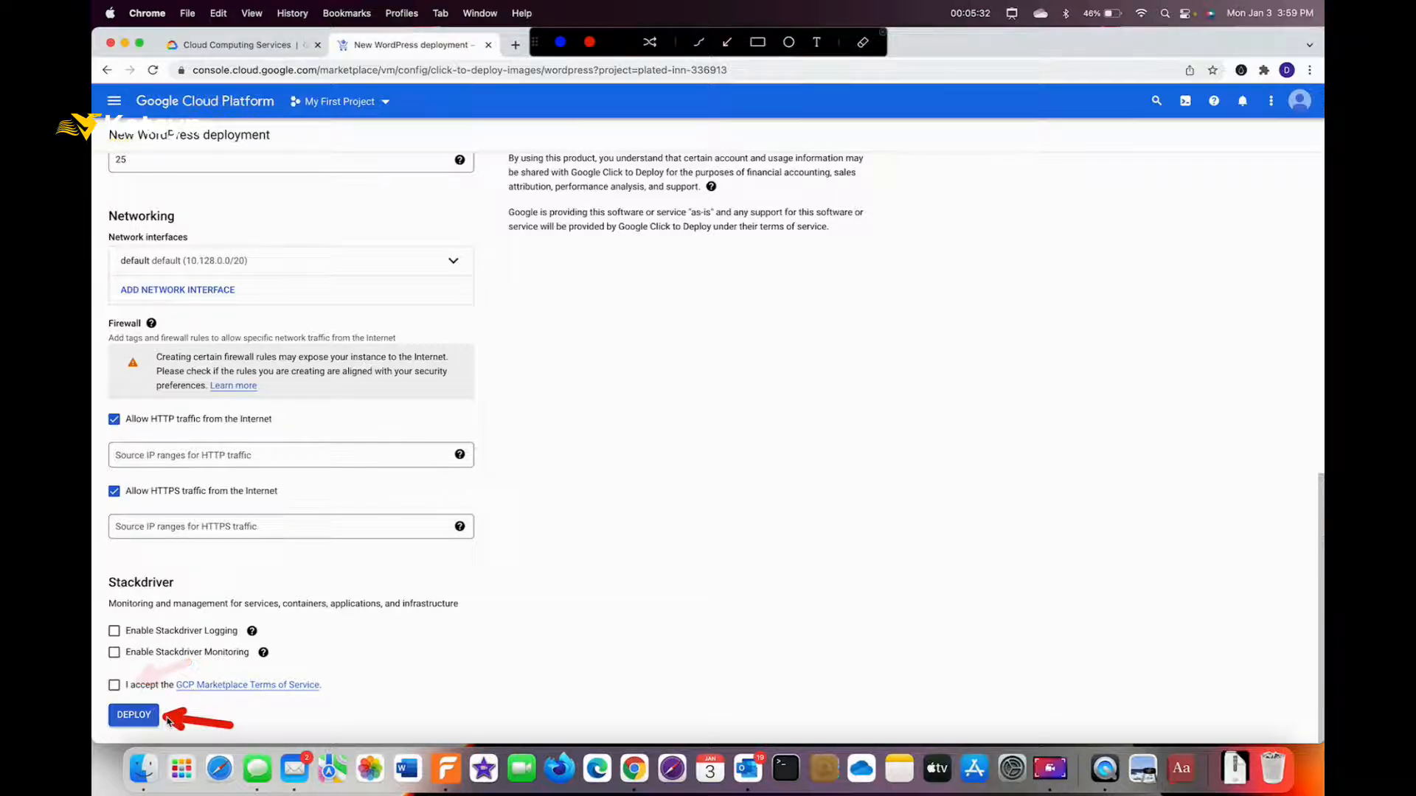
key(Escape)
click(114, 685)
Deploy the wordpress-1 WordPress VM and let Deployment Manager start creating wordpress-1-vm.
click(134, 714)
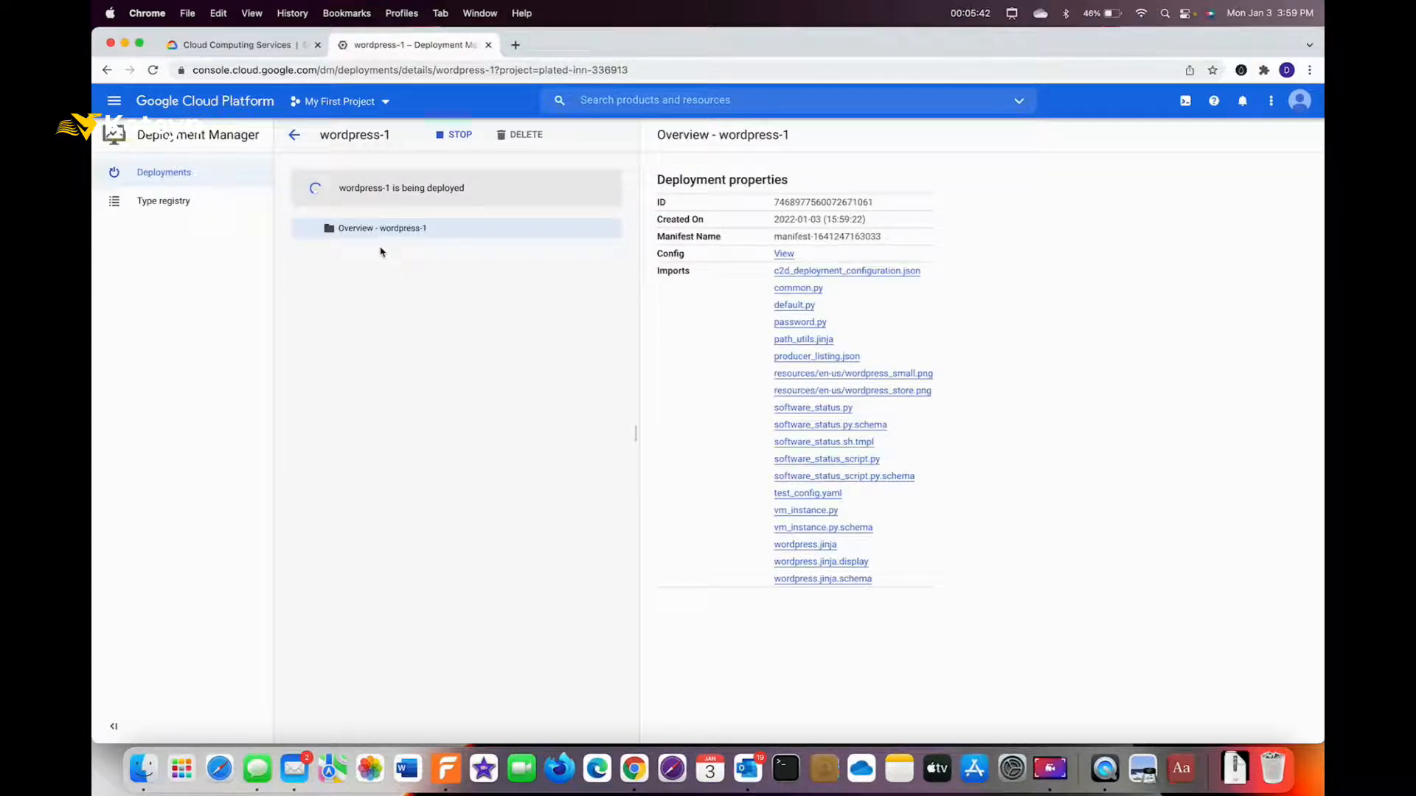
key(ctrl+a)
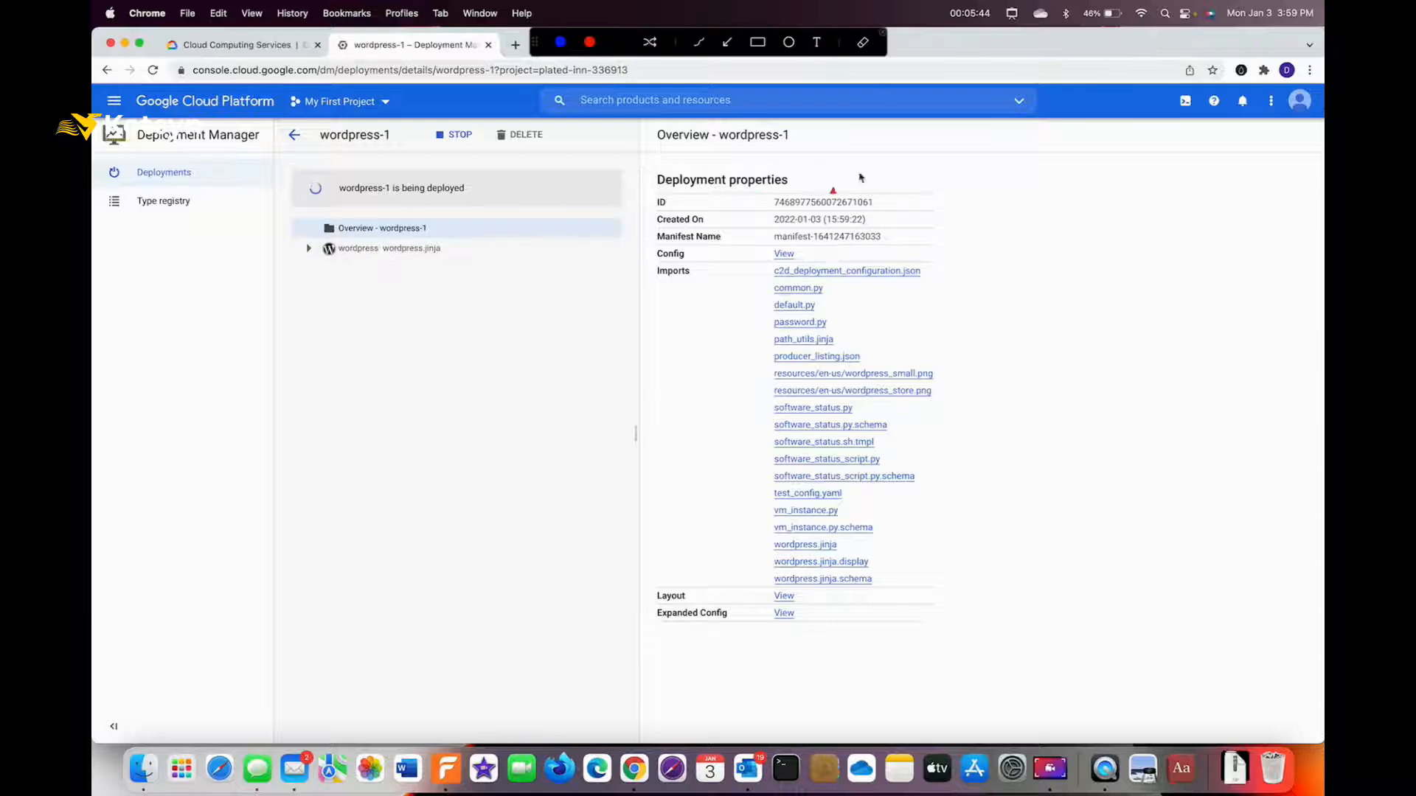
drag(992, 189, 823, 183)
drag(989, 188, 928, 537)
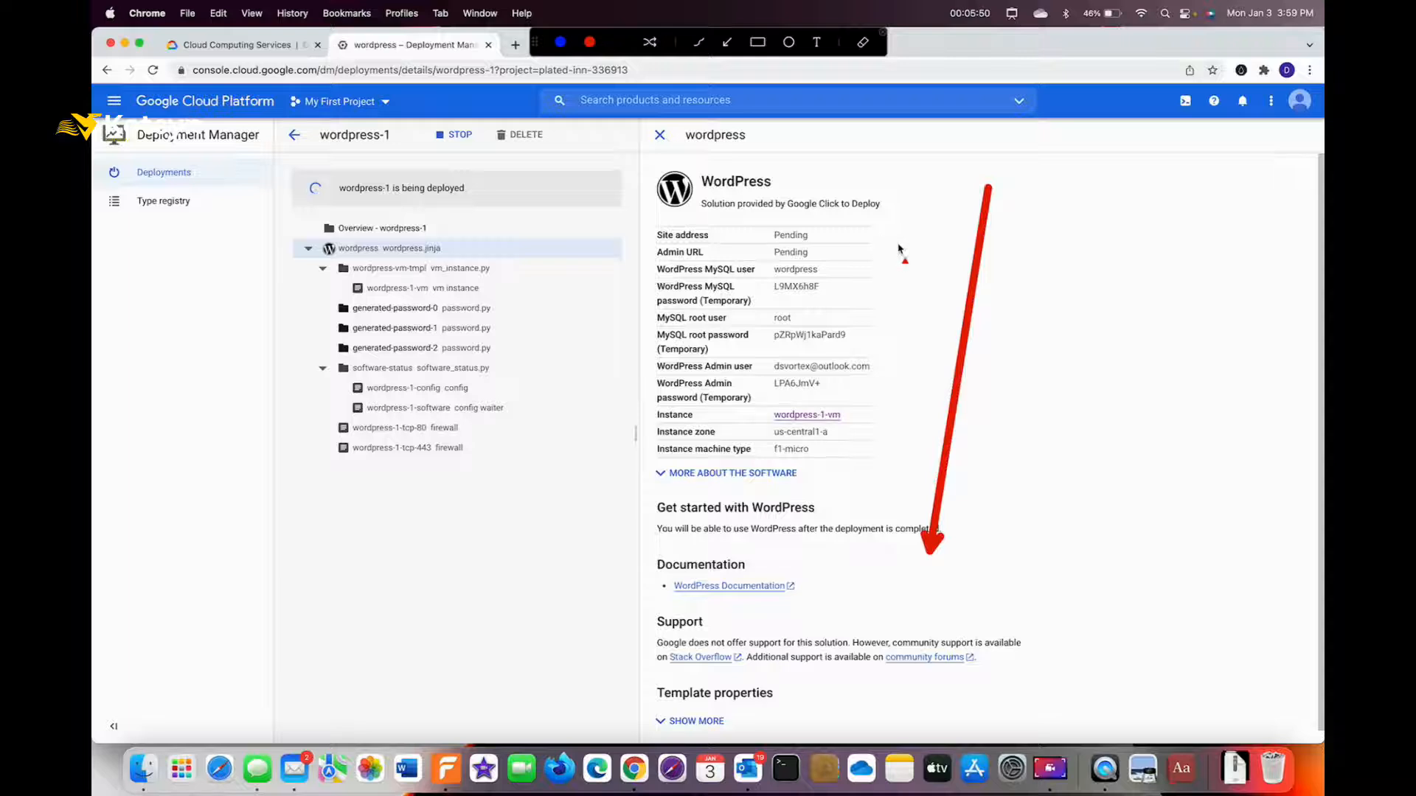
mouse_move(933, 262)
mouse_down()
mouse_move(843, 269)
mouse_move(829, 294)
mouse_up()
mouse_move(935, 358)
mouse_down()
mouse_move(880, 363)
mouse_move(896, 385)
mouse_move(854, 393)
mouse_up()
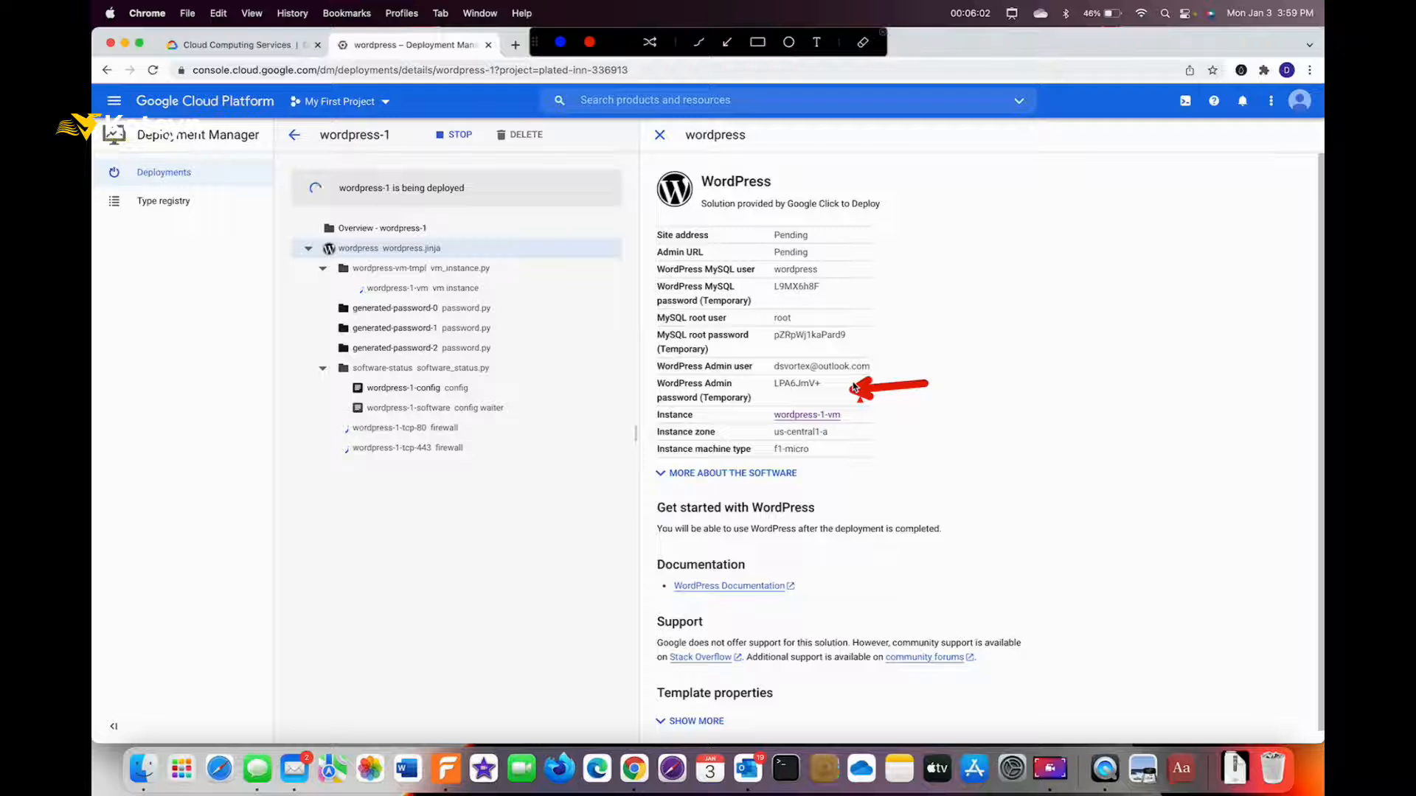
key(Escape)
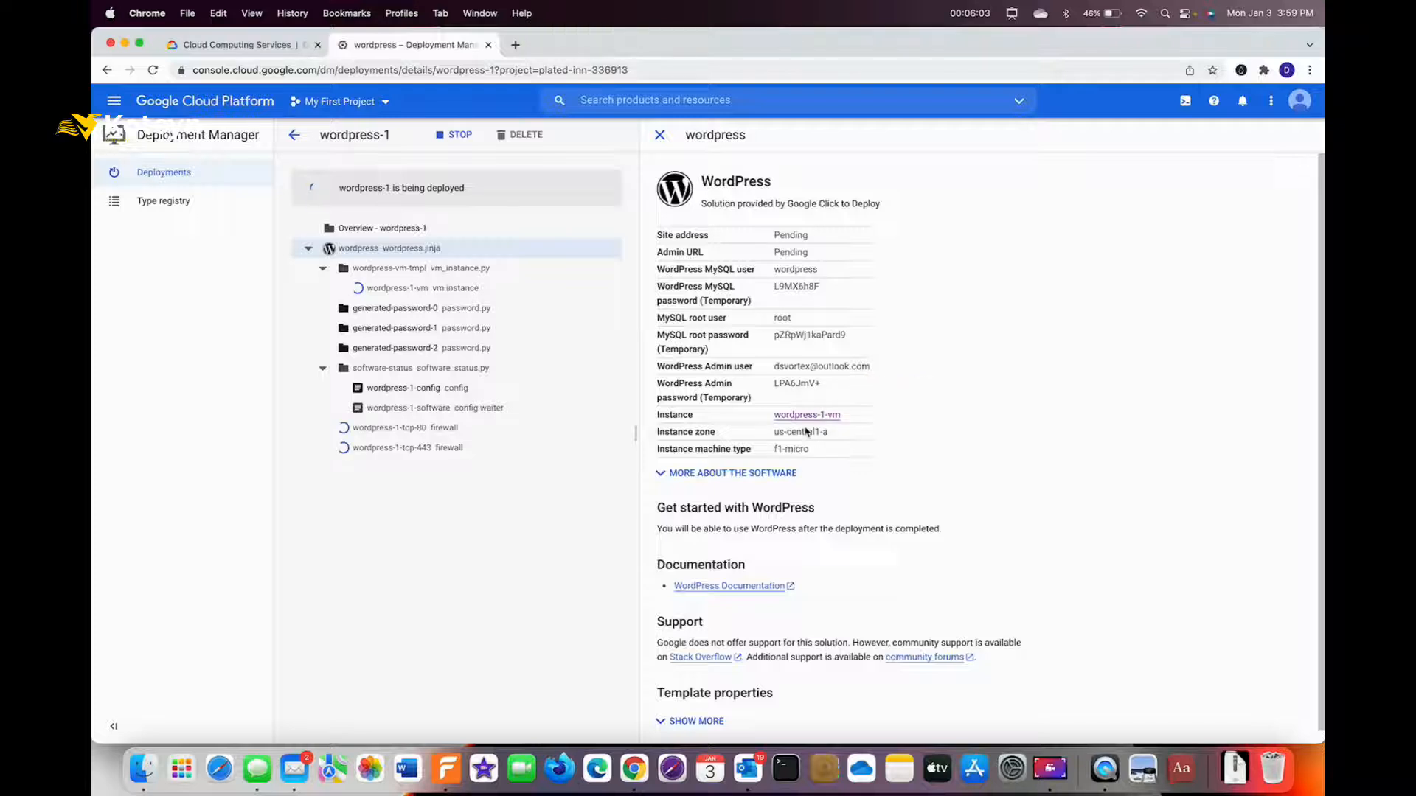
Expand the WordPress details to list the bundled software, including WordPress 5.8.1.
click(778, 475)
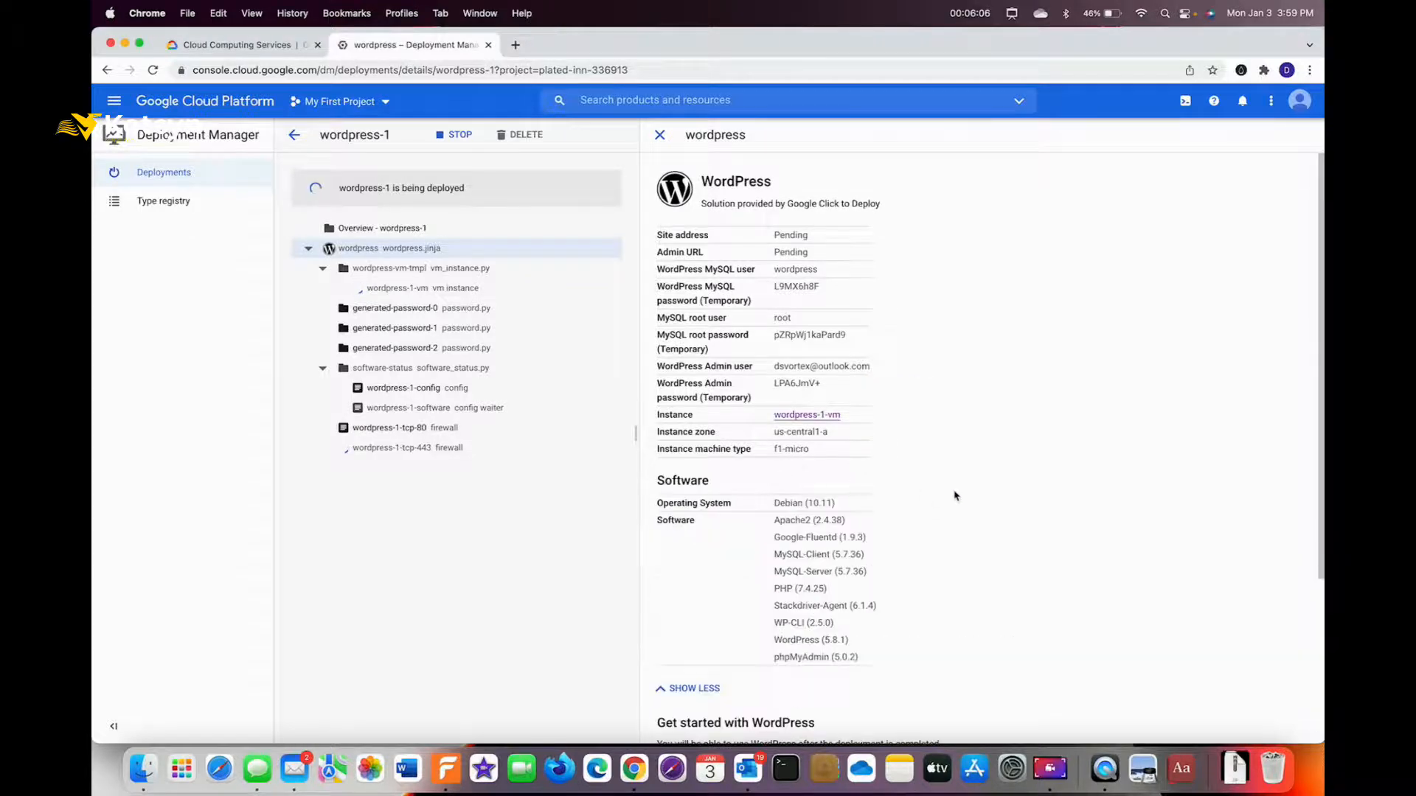
key(ctrl+a)
drag(1061, 499, 879, 504)
drag(961, 680, 860, 643)
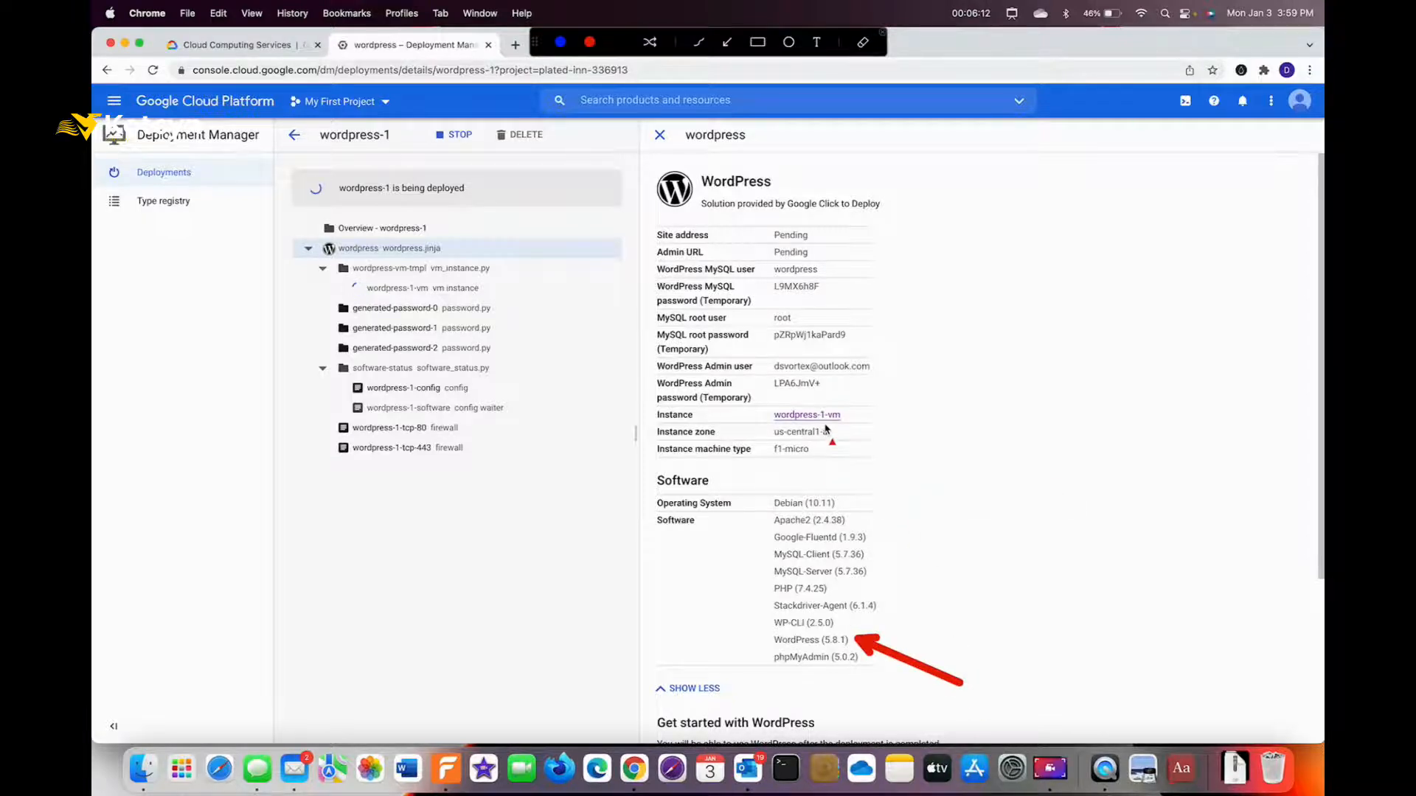
key(ctrl+a)
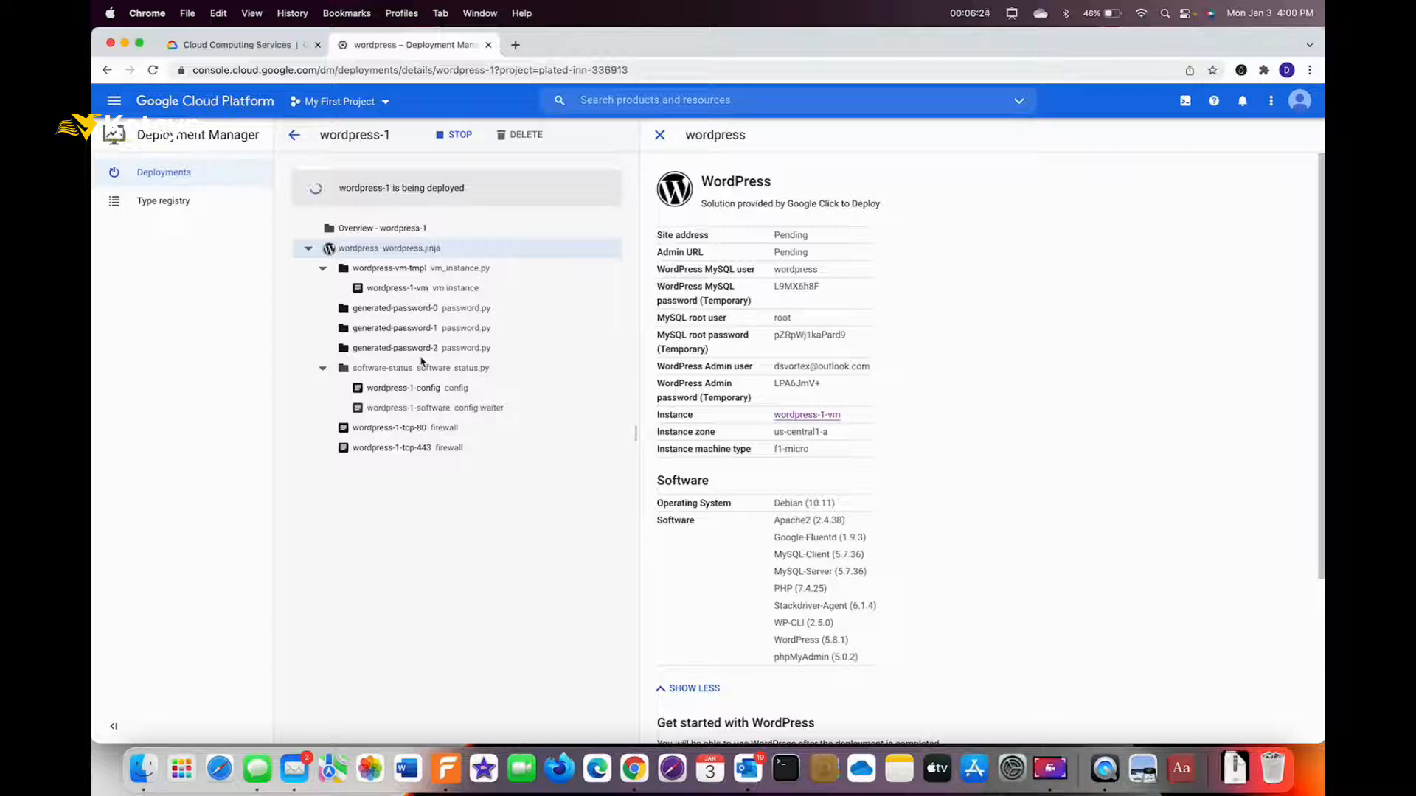
click(972, 13)
Wait for wordpress-1 to finish deploying on 35.225.147.76 and scroll to Suggested next steps.
click(988, 36)
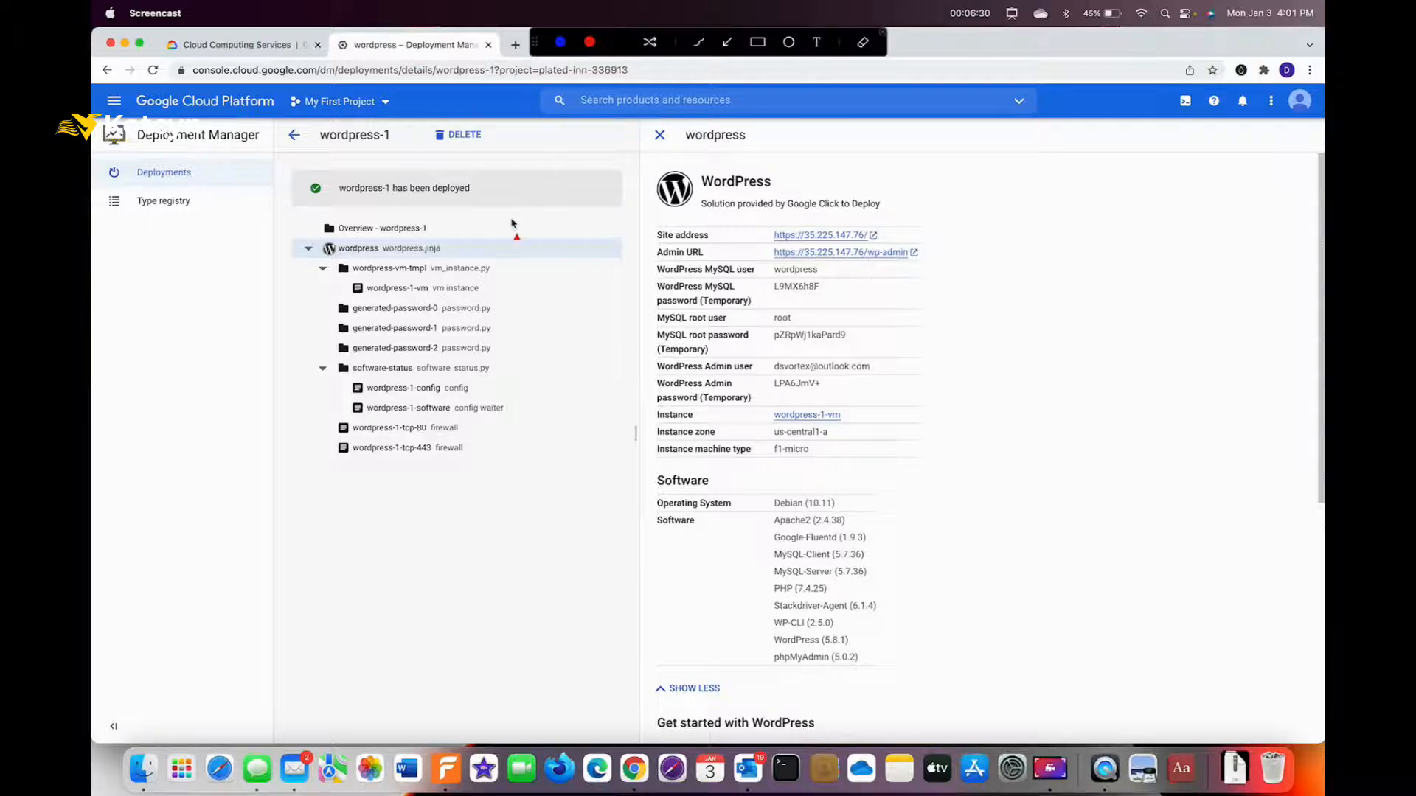
drag(504, 239, 449, 209)
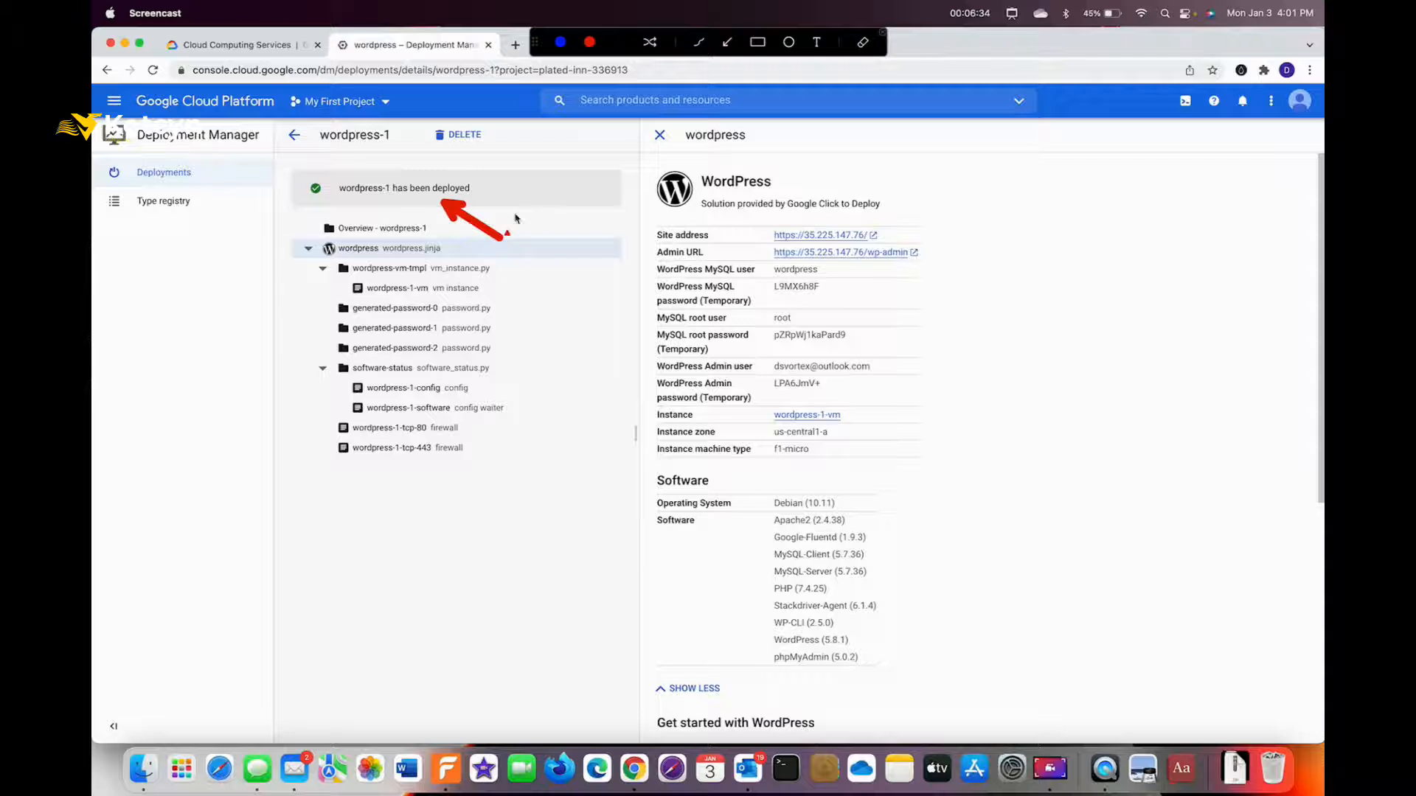
drag(960, 231, 905, 236)
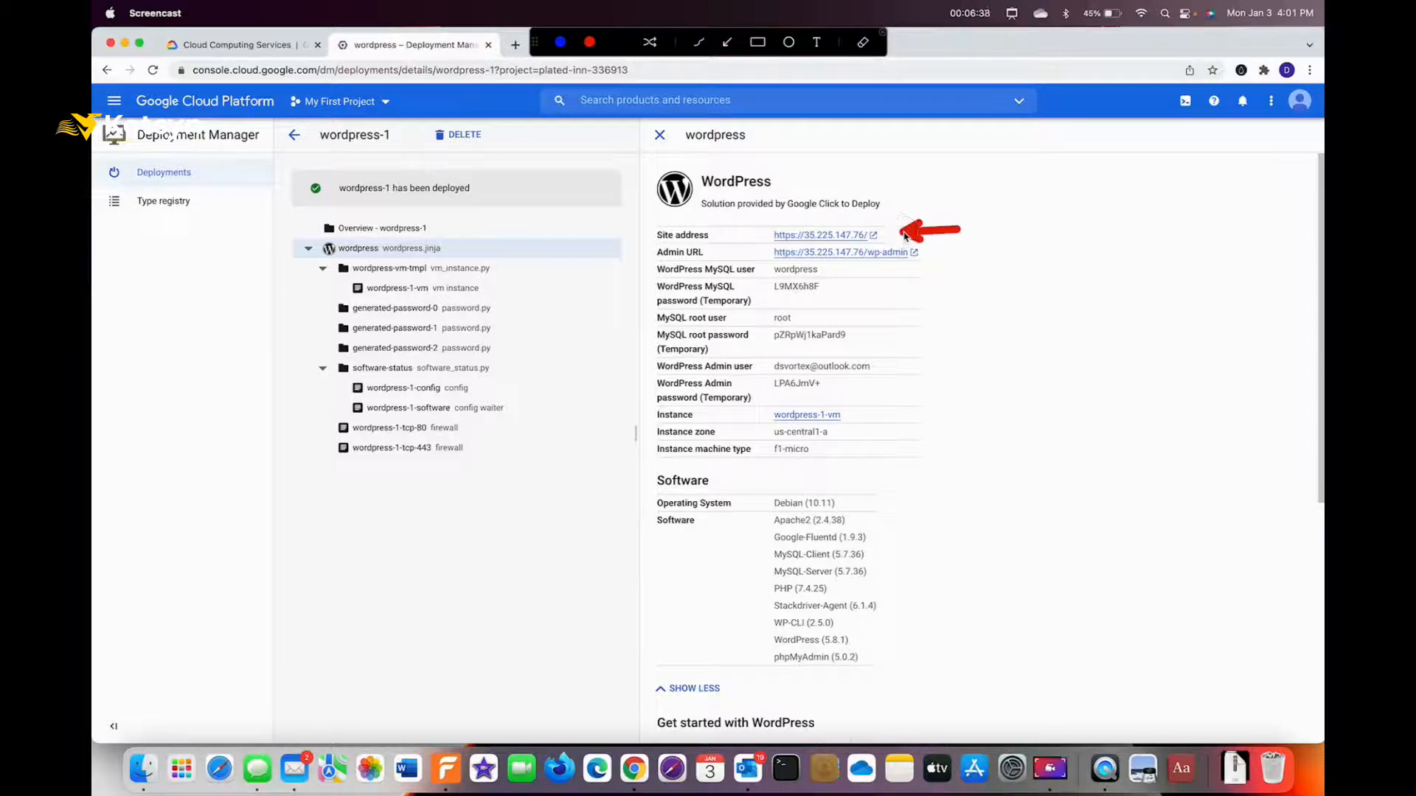
drag(968, 250, 933, 252)
key(Escape)
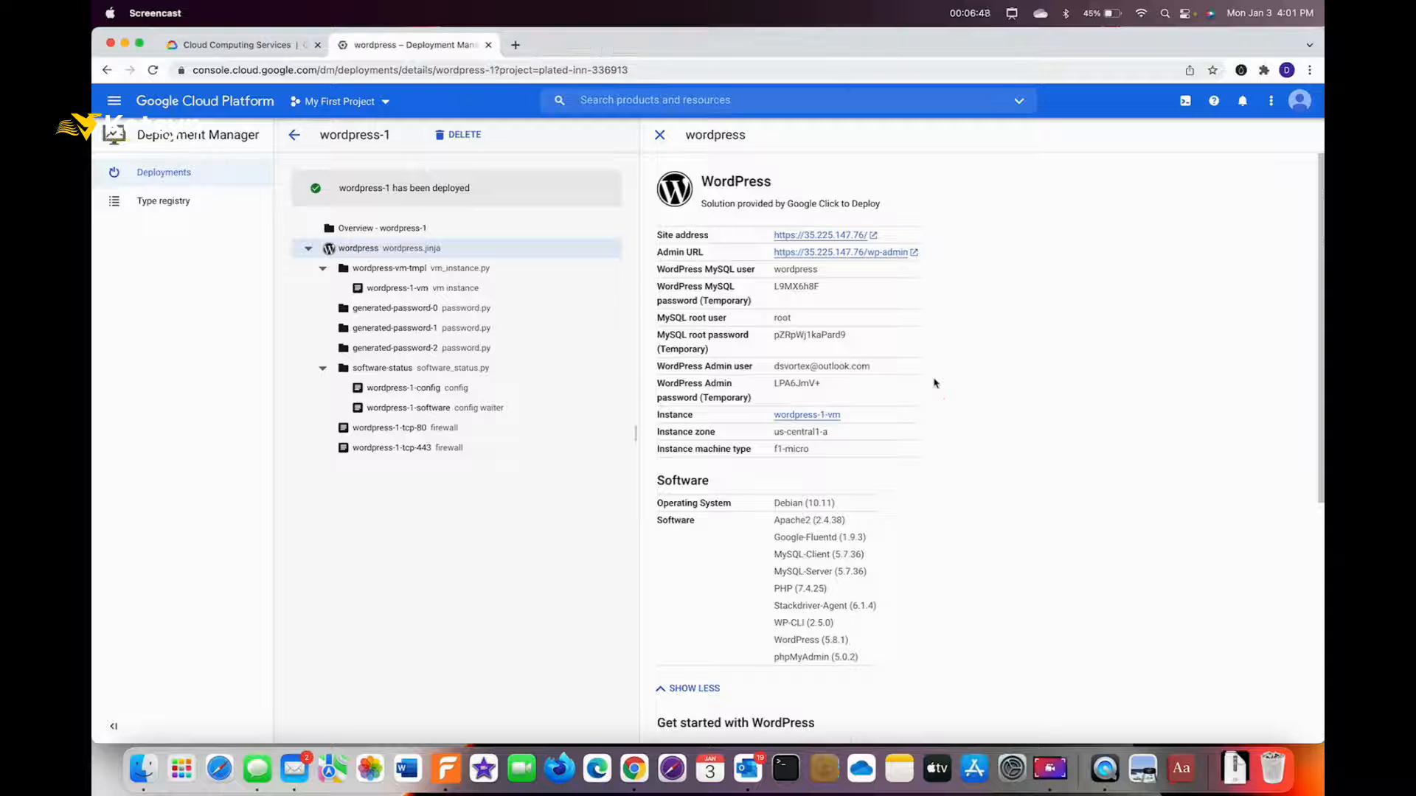
drag(1322, 451, 1305, 670)
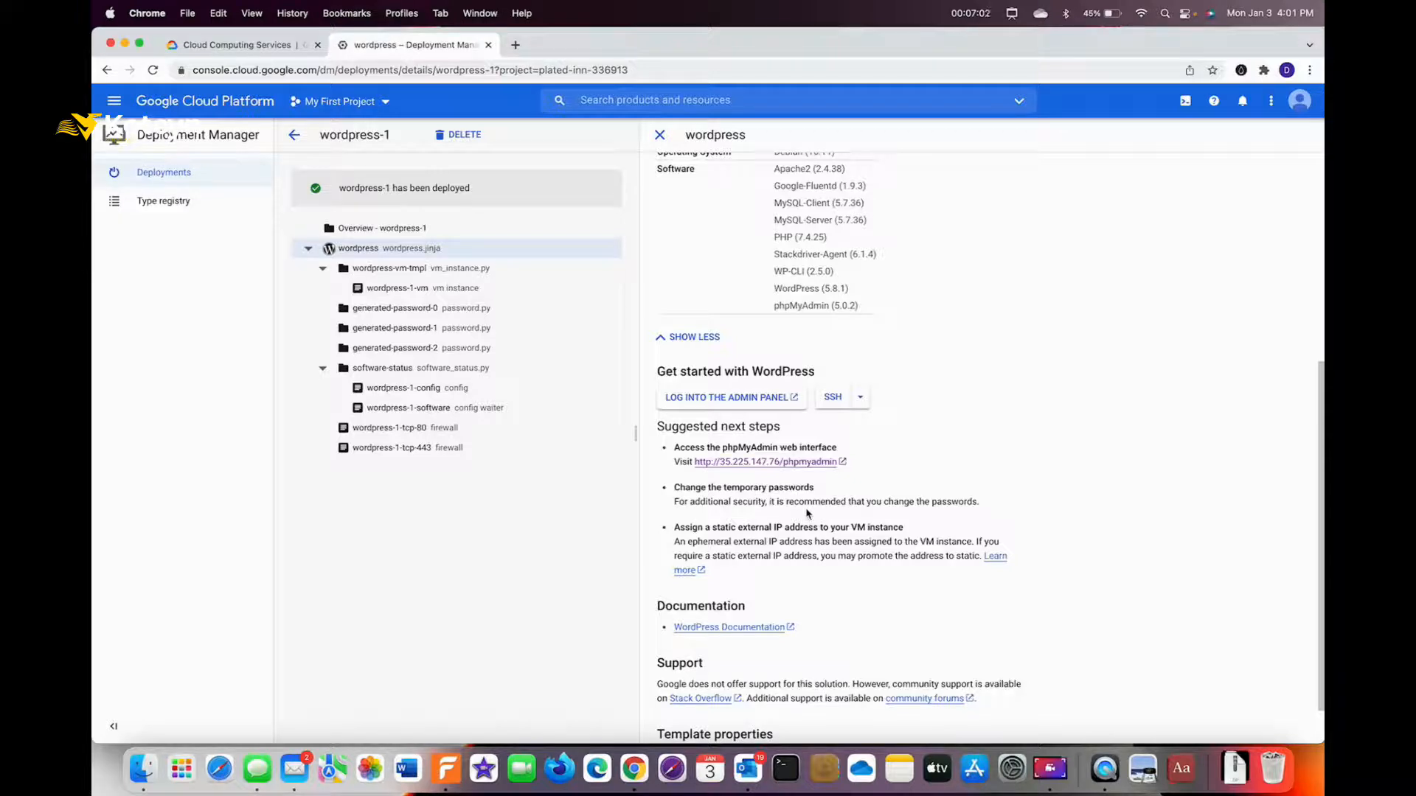
key(ctrl+a)
mouse_move(808, 588)
mouse_down()
mouse_move(736, 539)
mouse_move(744, 452)
mouse_up()
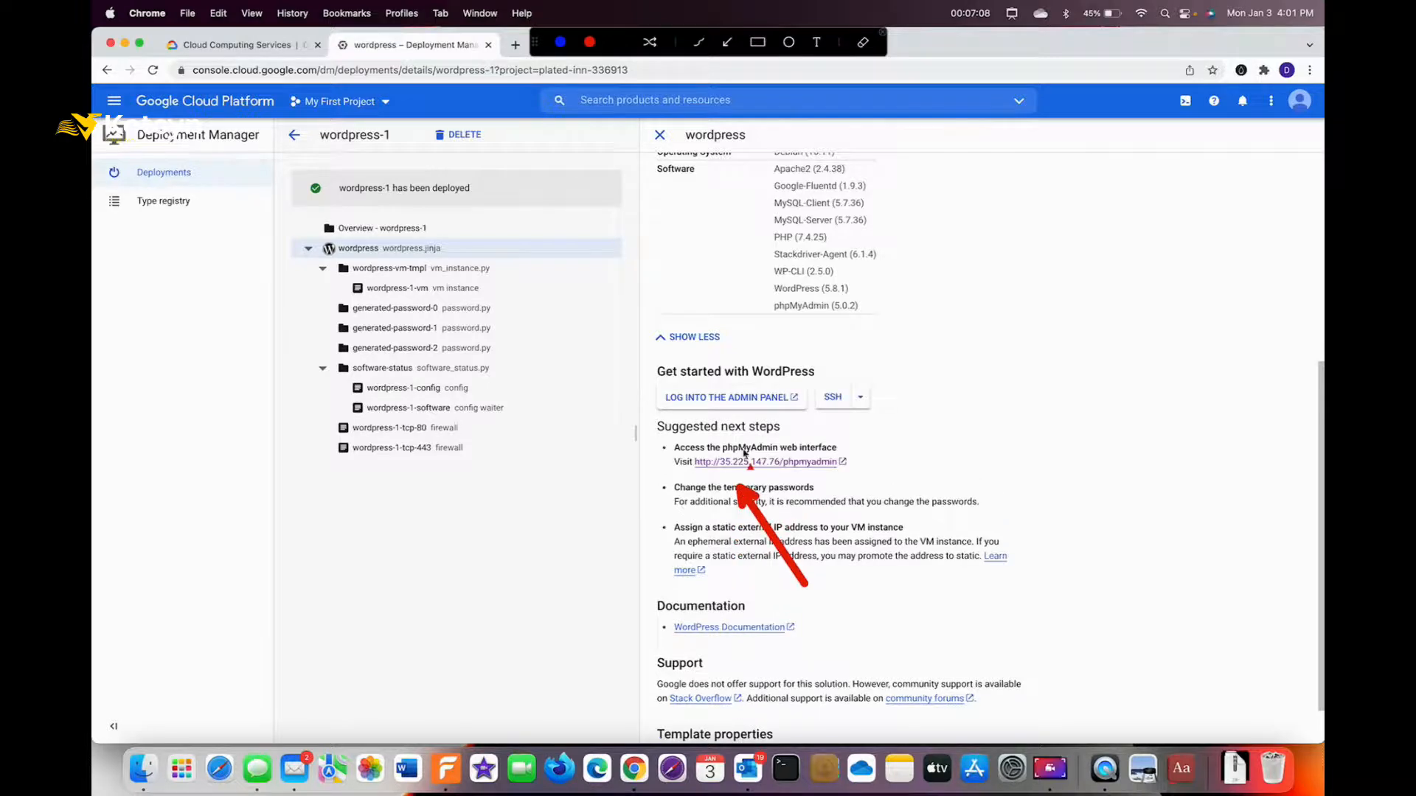
drag(655, 541, 680, 547)
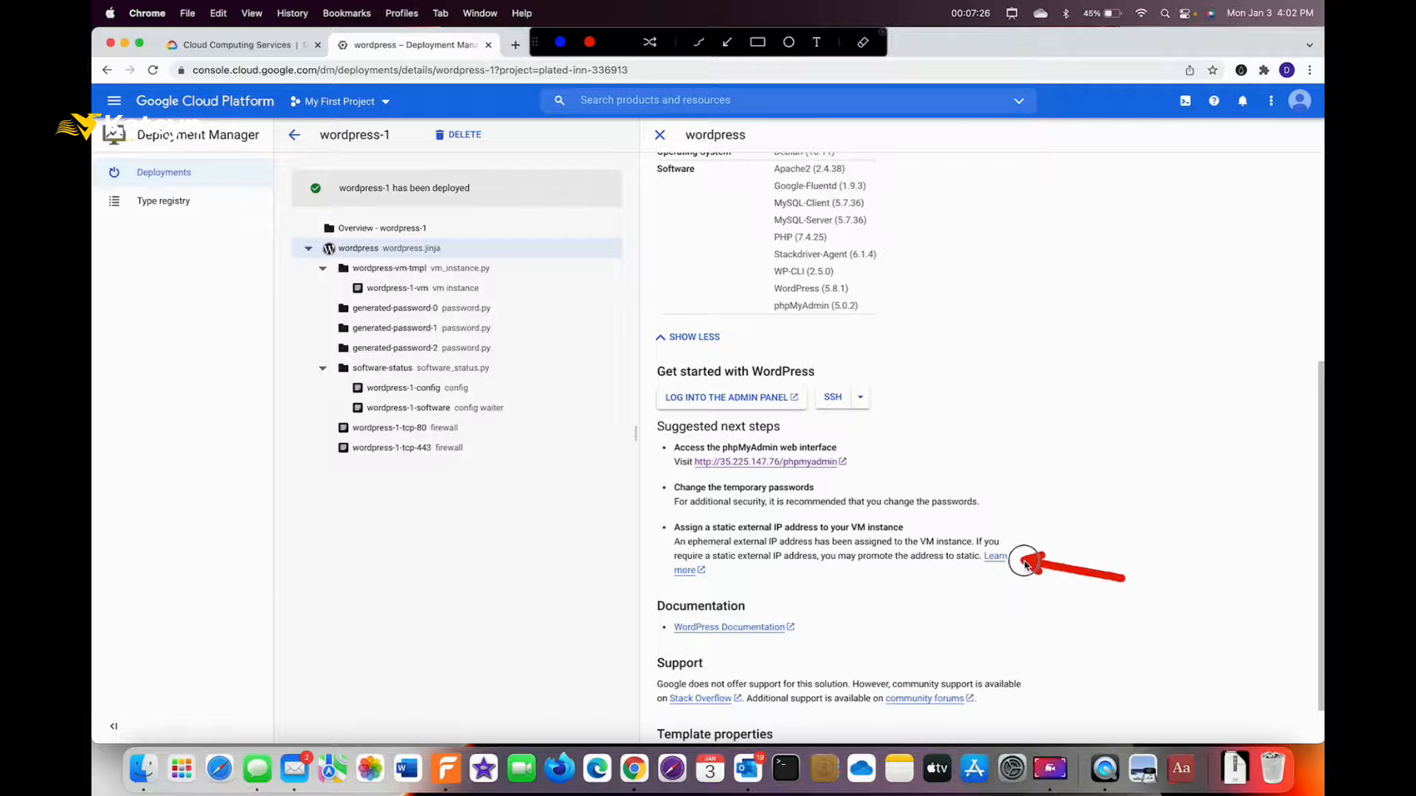
key(Escape)
Read the guide on static external IPs and follow it to the External IP addresses page.
click(998, 559)
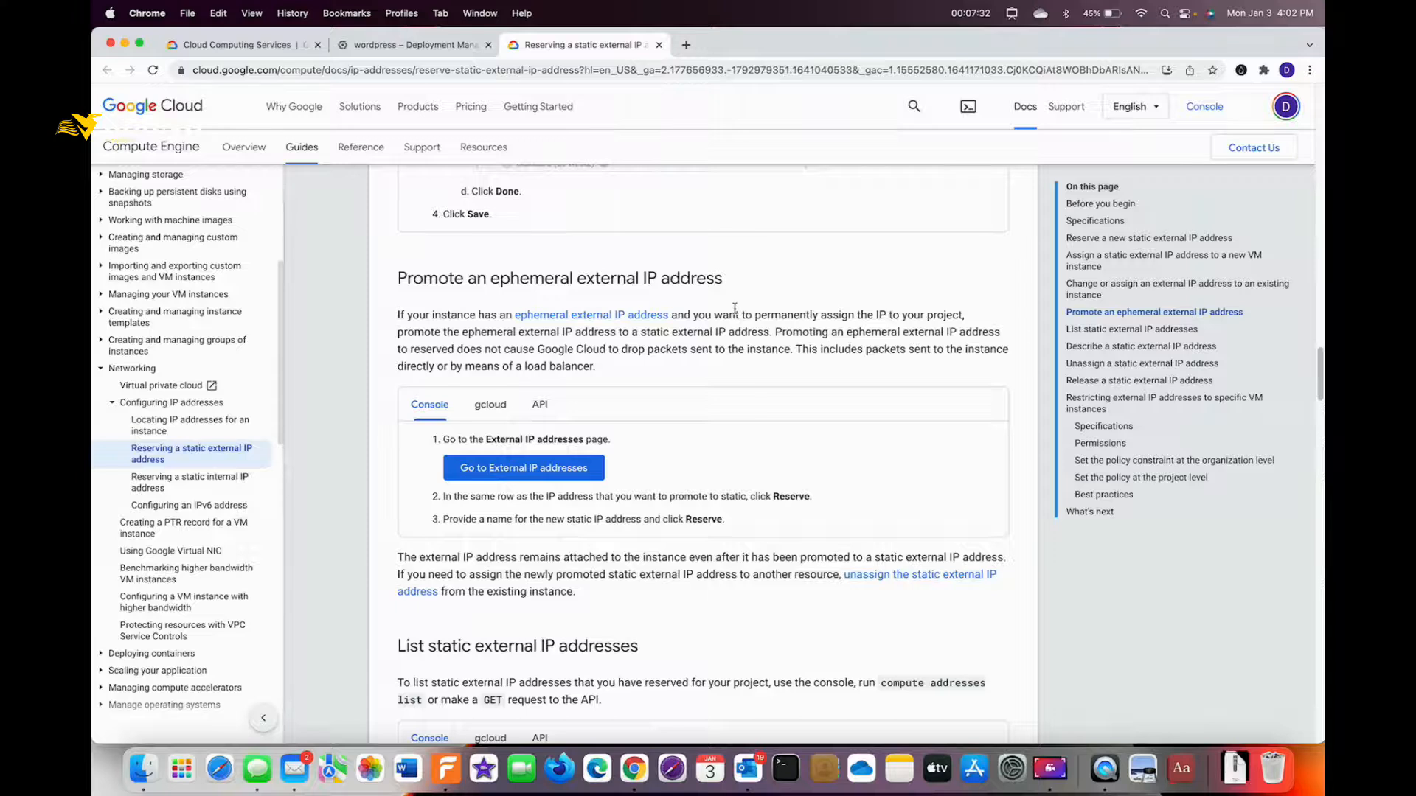
key(ctrl+a)
mouse_move(689, 411)
mouse_down()
mouse_move(682, 393)
mouse_move(496, 459)
mouse_move(511, 452)
mouse_up()
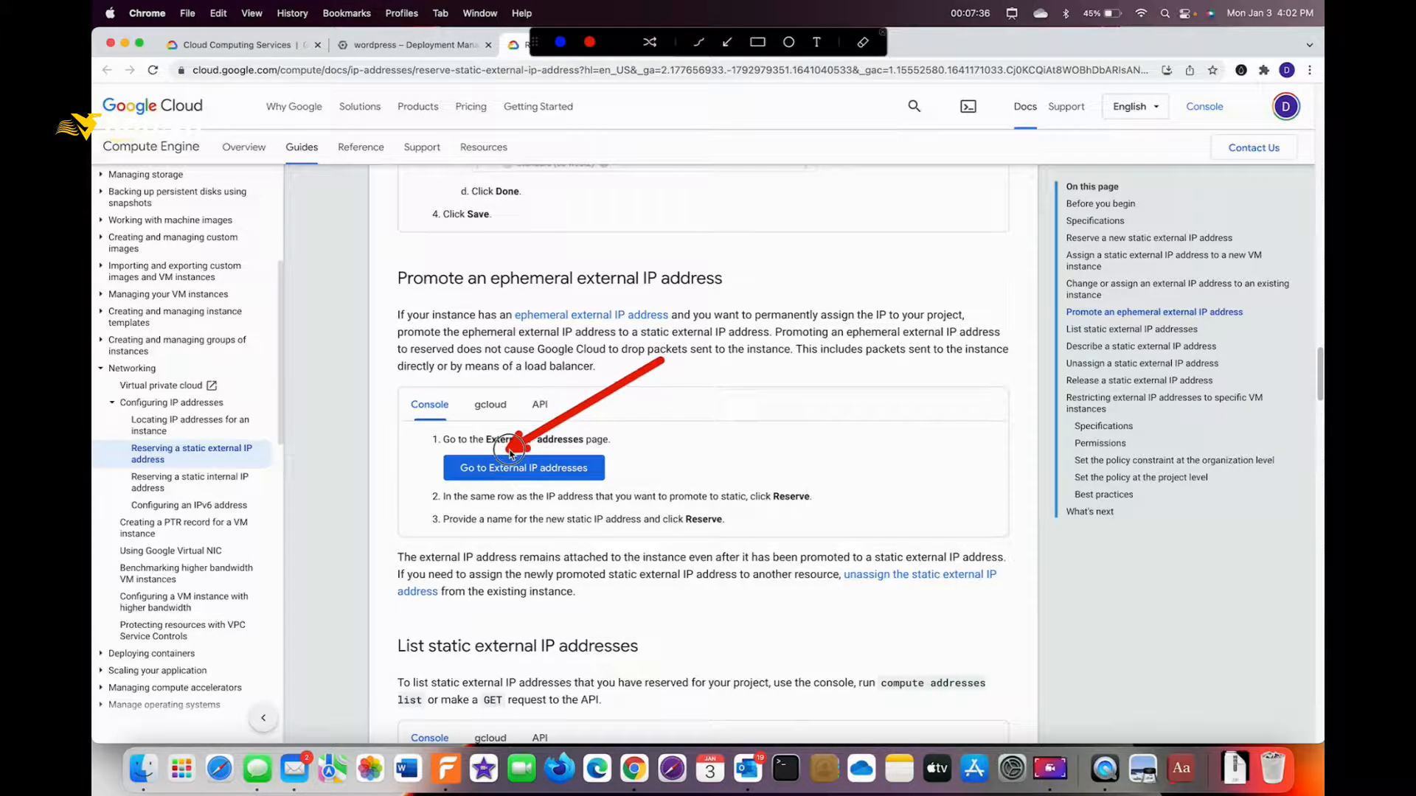
key(Escape)
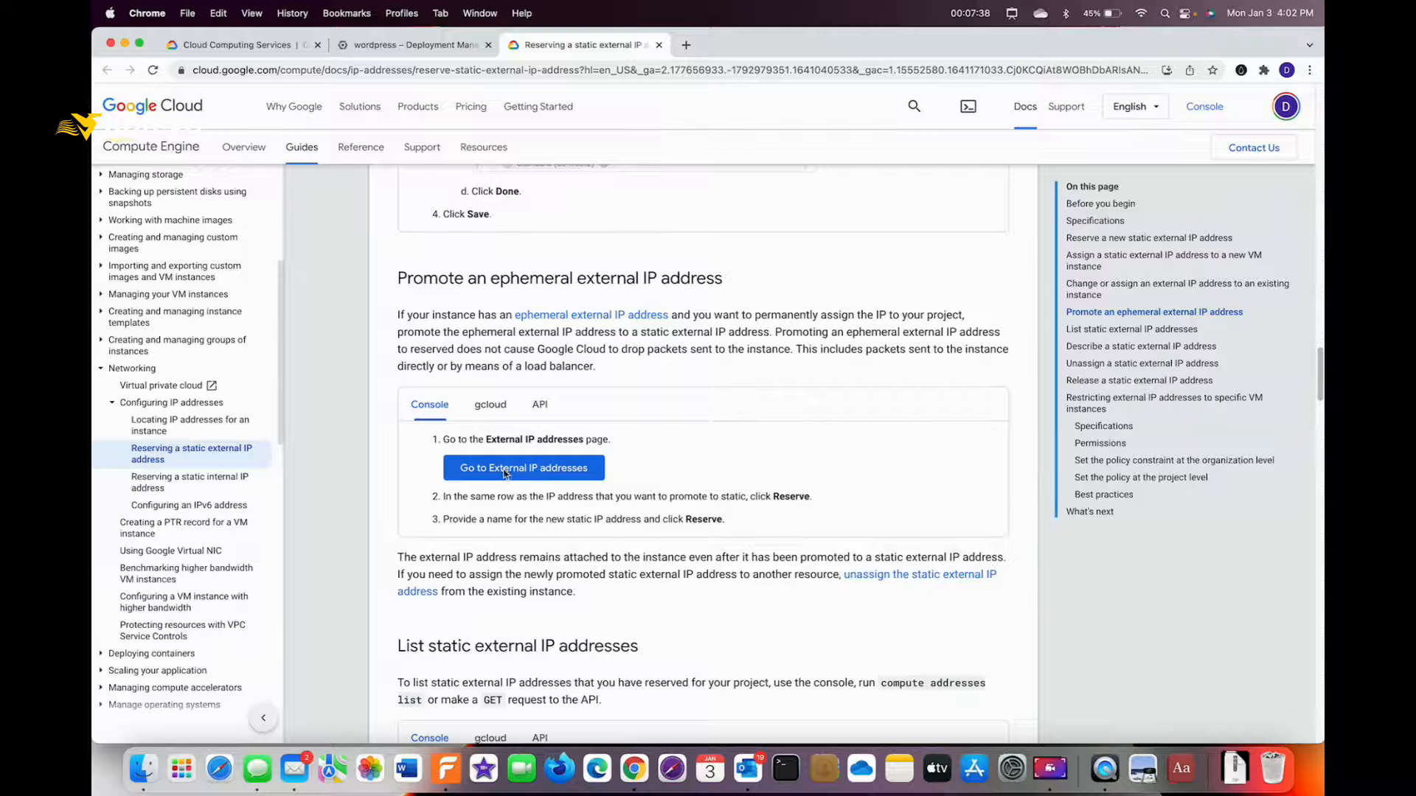
click(505, 471)
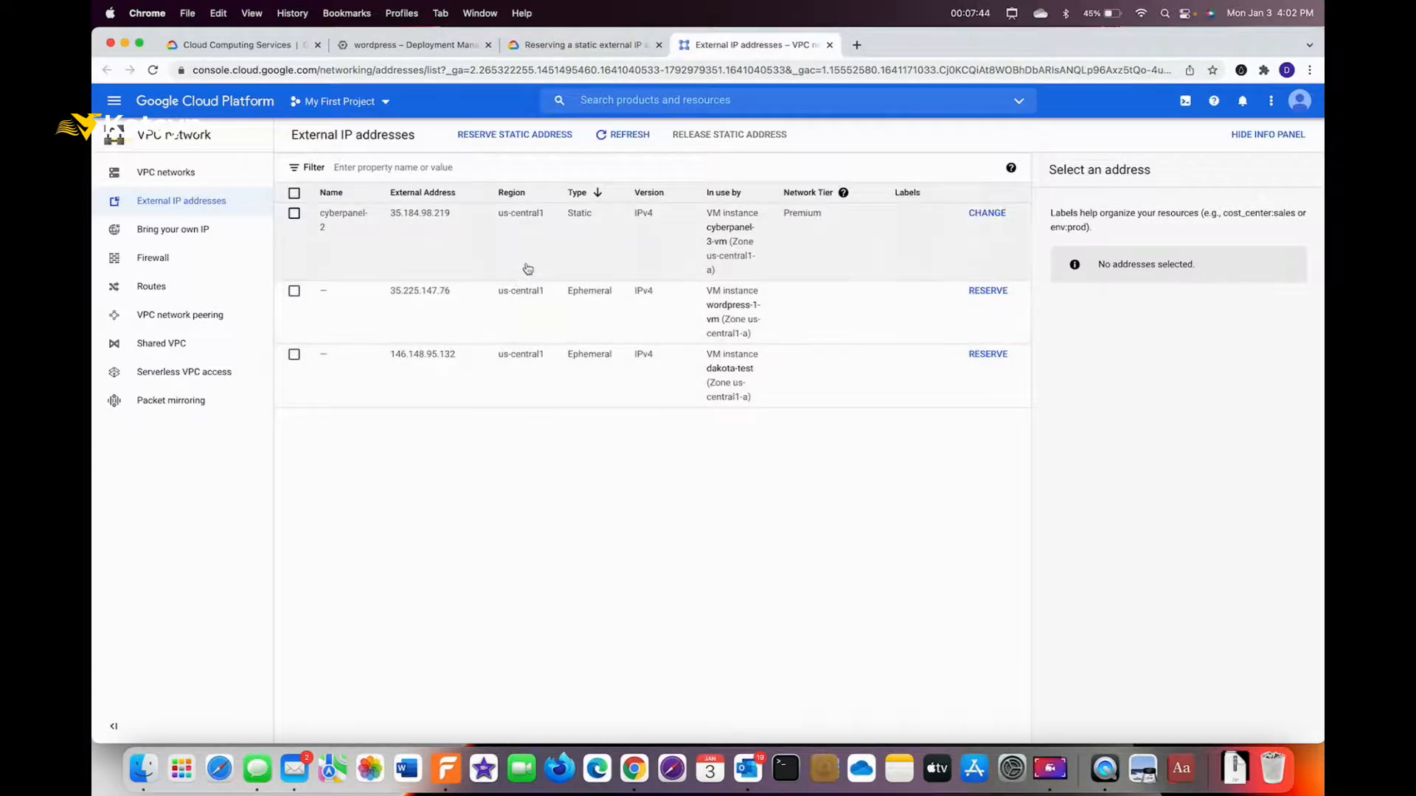
Locate wordpress-1-vm's Ephemeral us-central1 address 35.225.147.76 in the External IP addresses list.
key(ctrl+a)
drag(669, 300, 602, 226)
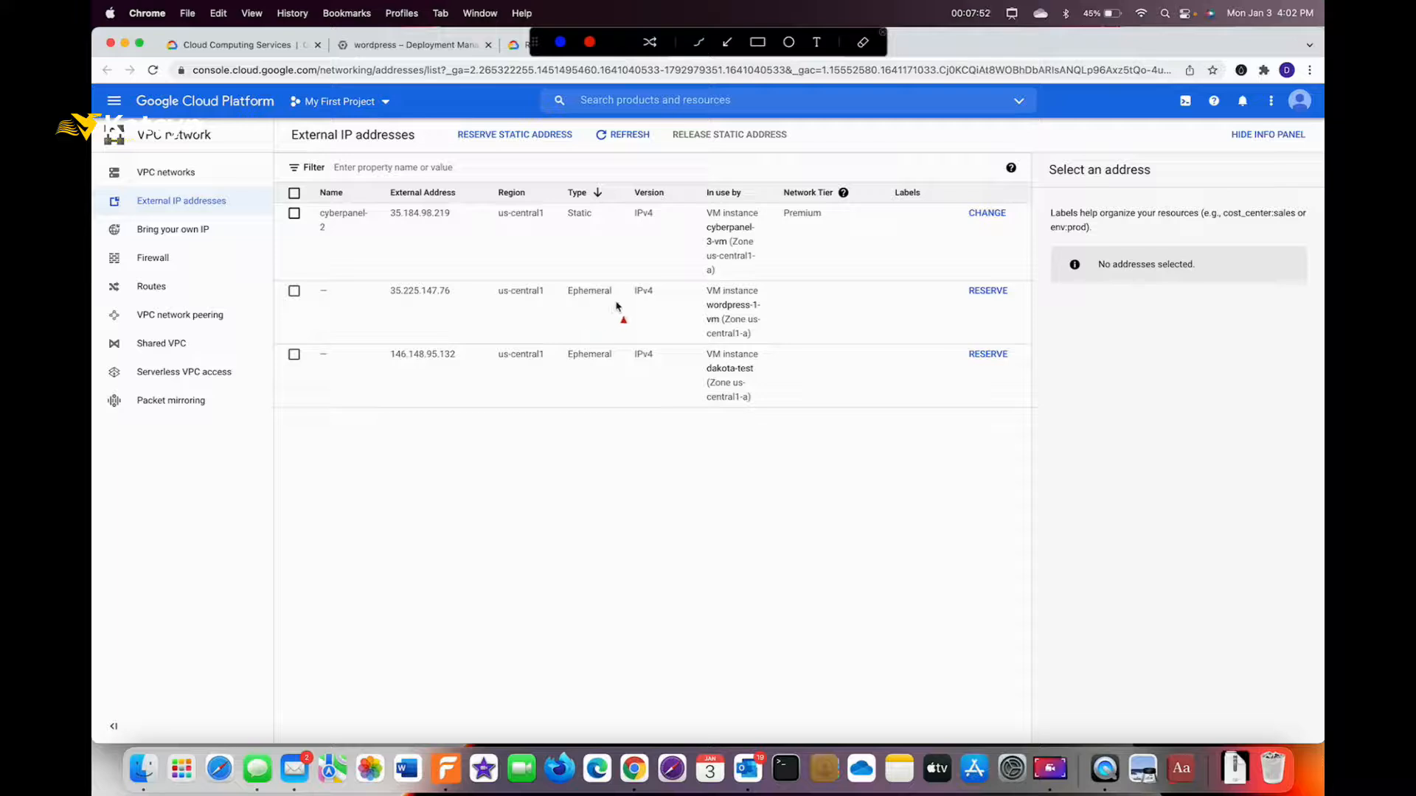
key(Escape)
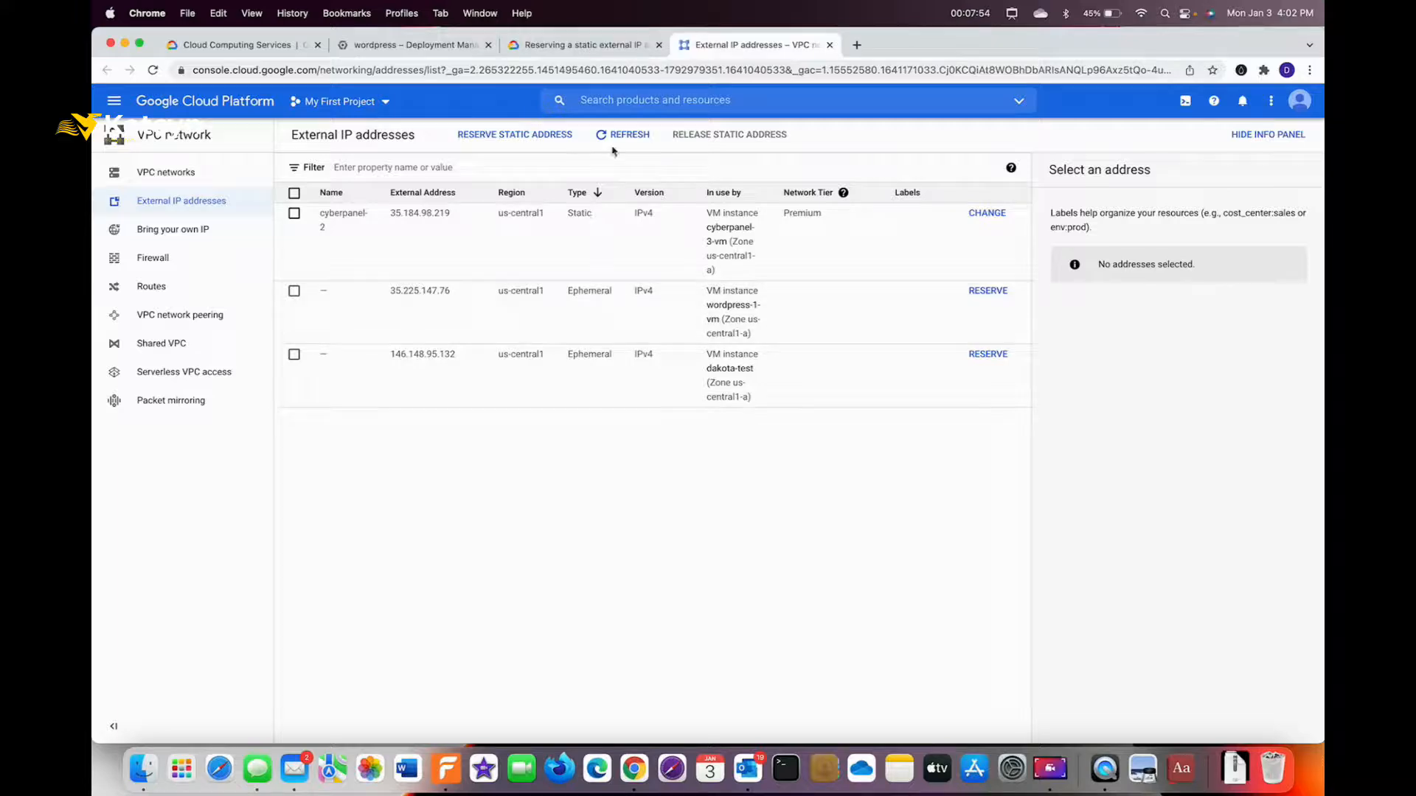
click(451, 48)
scroll(935, 298, down, 1)
scroll(938, 296, up, 6)
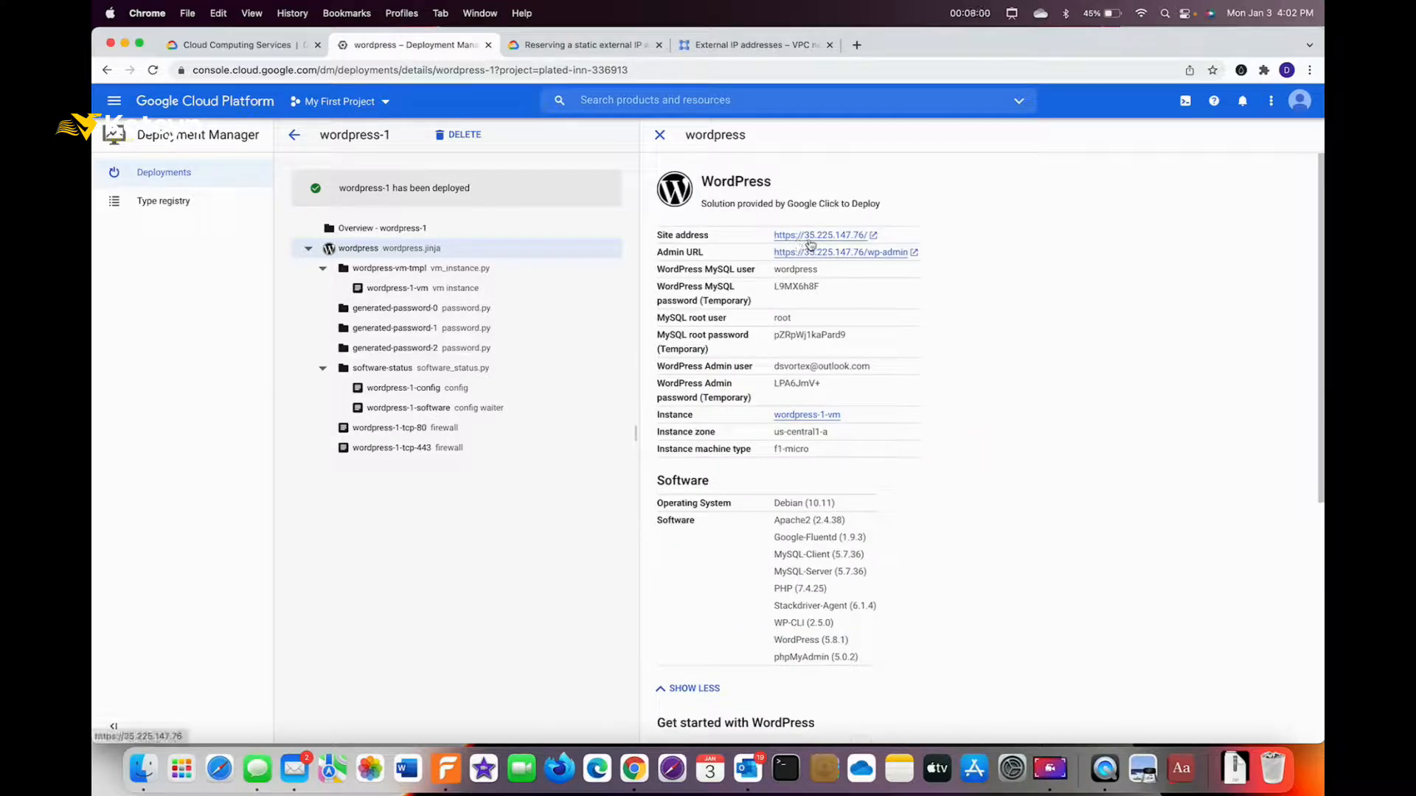
click(753, 47)
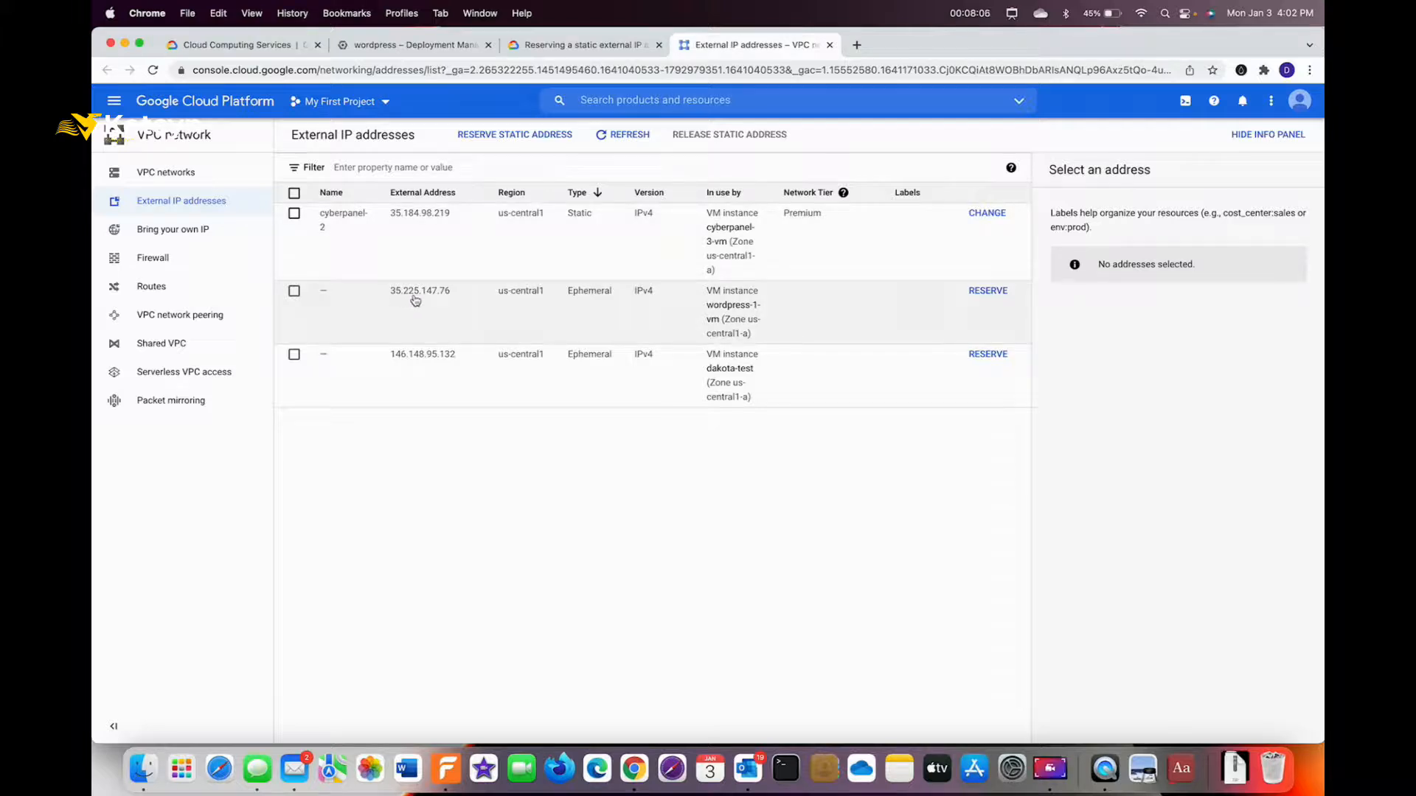
key(ctrl+a)
drag(415, 490, 421, 309)
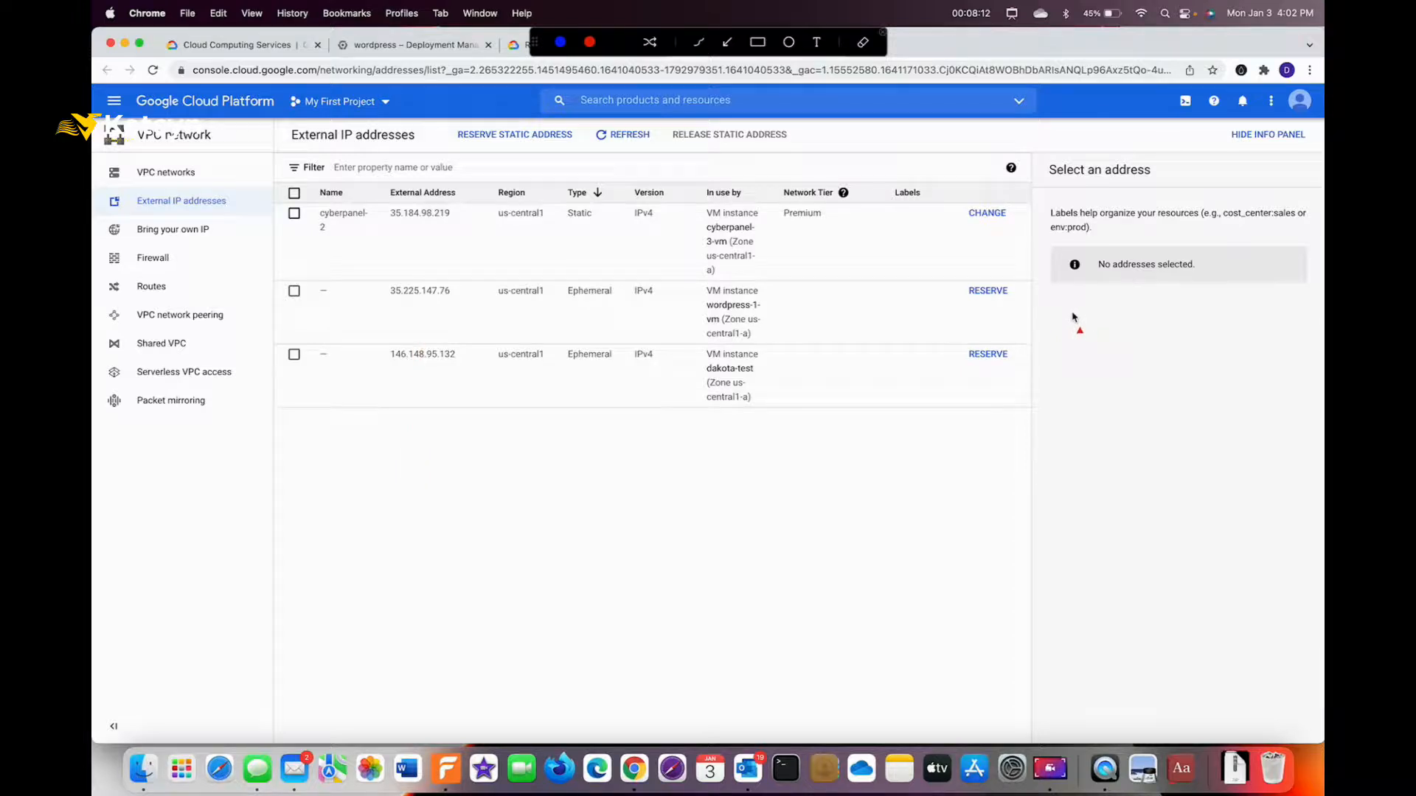
drag(1078, 317, 1023, 297)
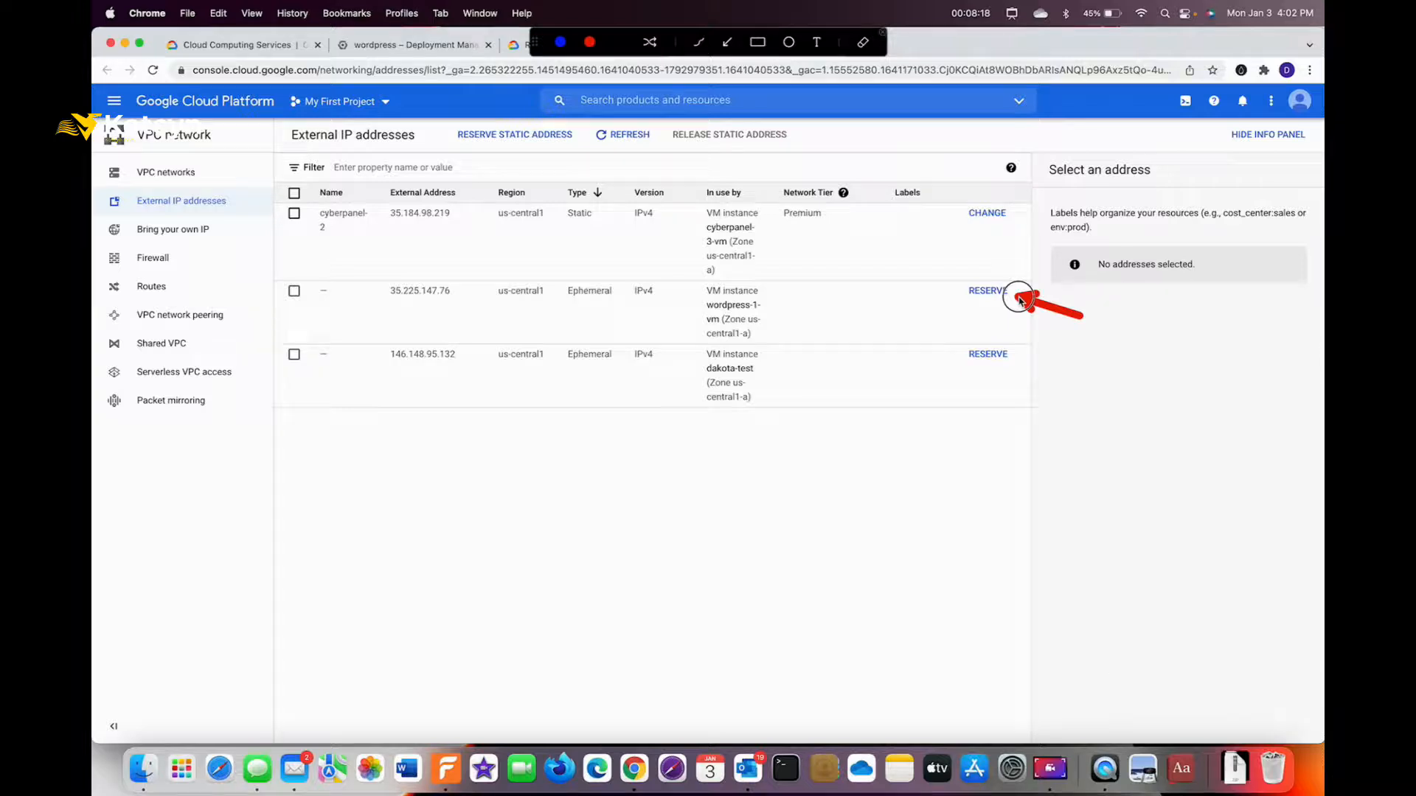
key(Escape)
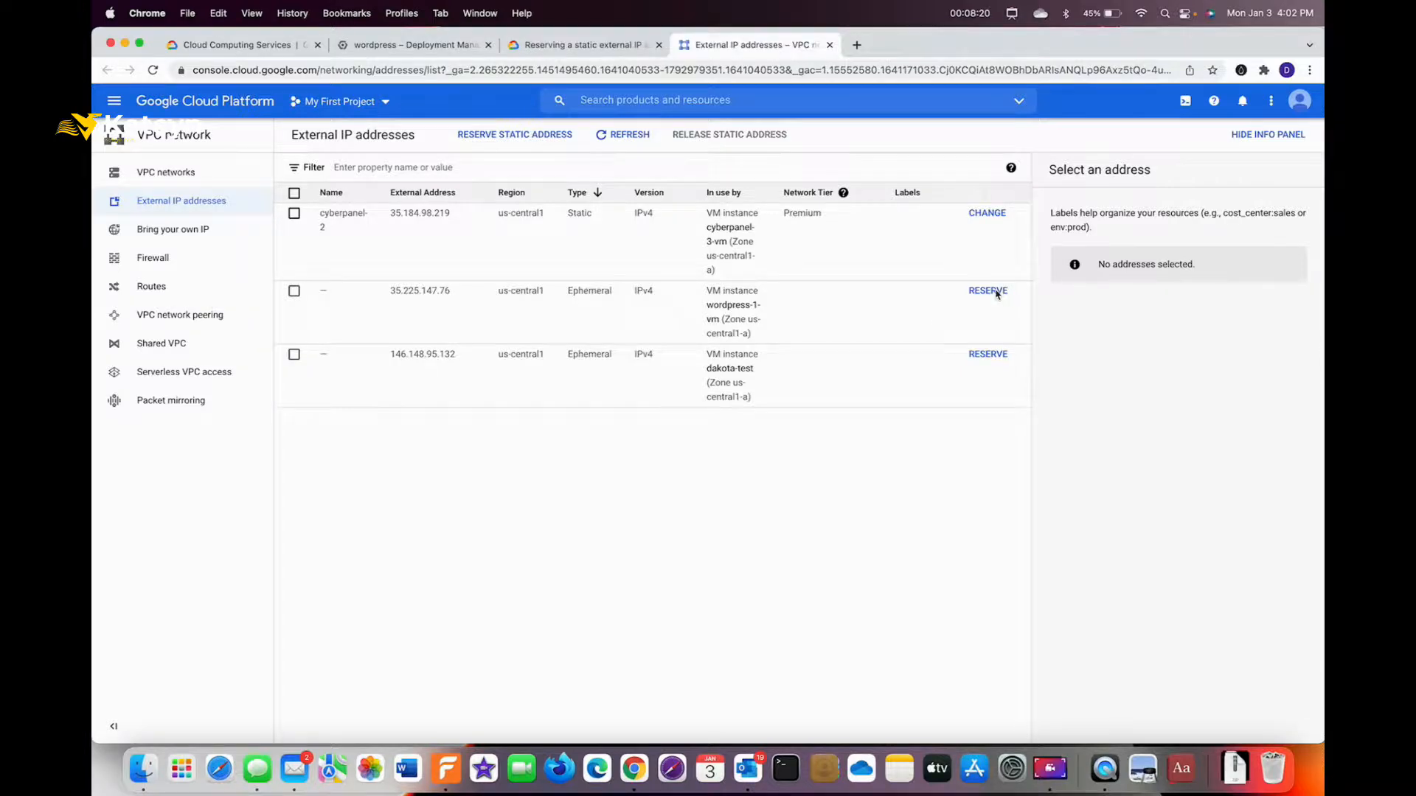
Reserve 35.225.147.76 as static address wordpress-1, correcting the rejected capitalised name to lowercase.
click(990, 292)
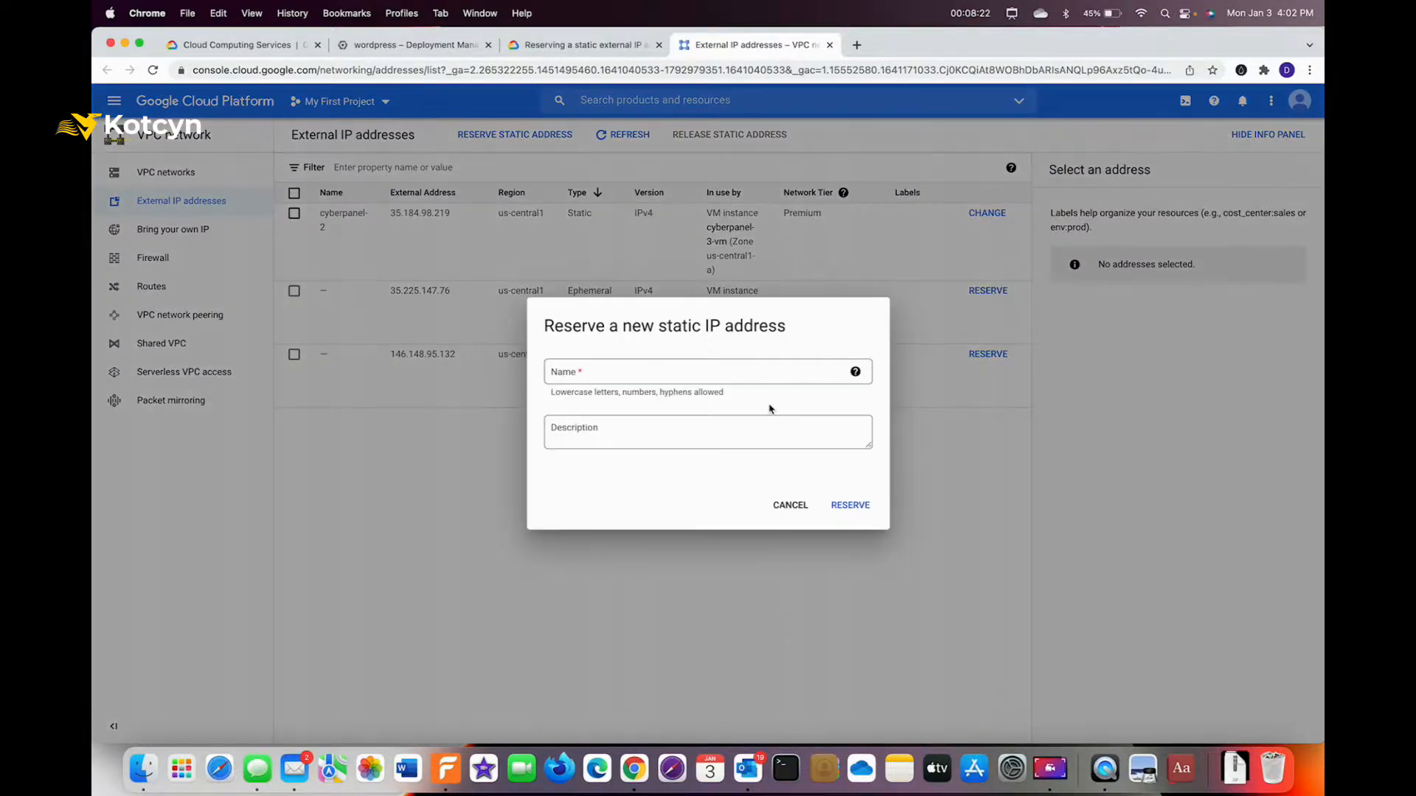
click(734, 374)
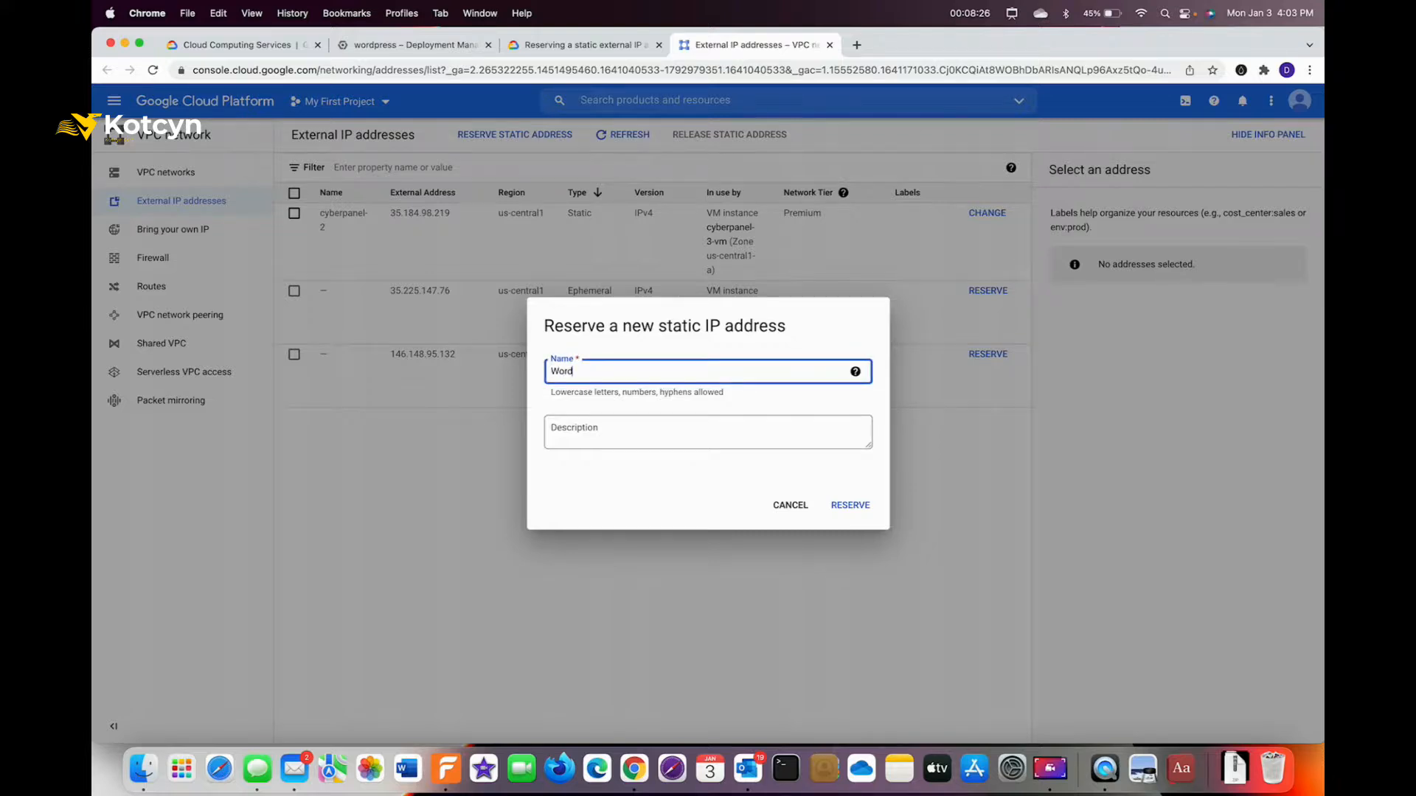
text(Wordpress-1)
click(848, 505)
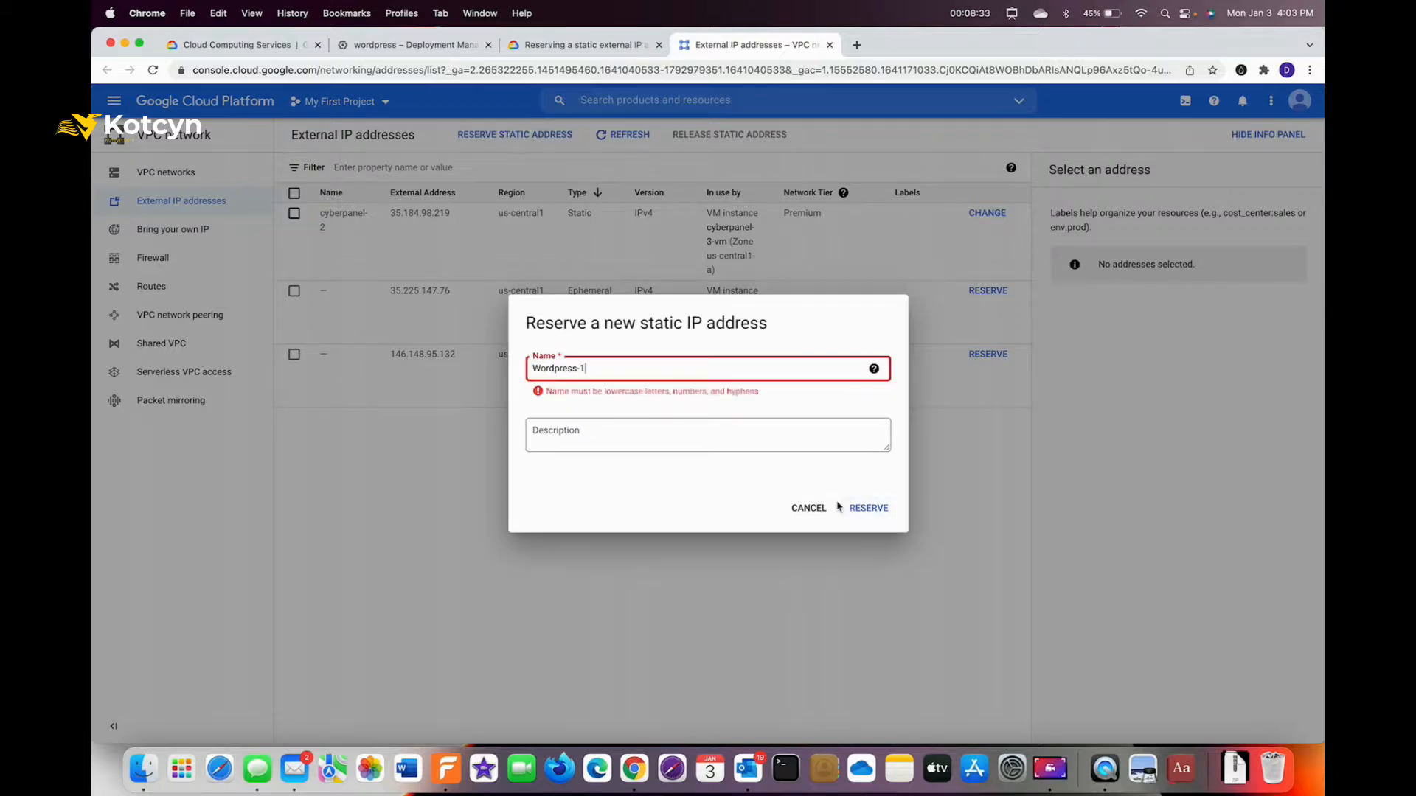
click(728, 374)
key(BackSpace)
key(BackSpace)
key(BackSpace)
key(BackSpace)
key(BackSpace)
key(BackSpace)
key(BackSpace)
key(BackSpace)
text(word)
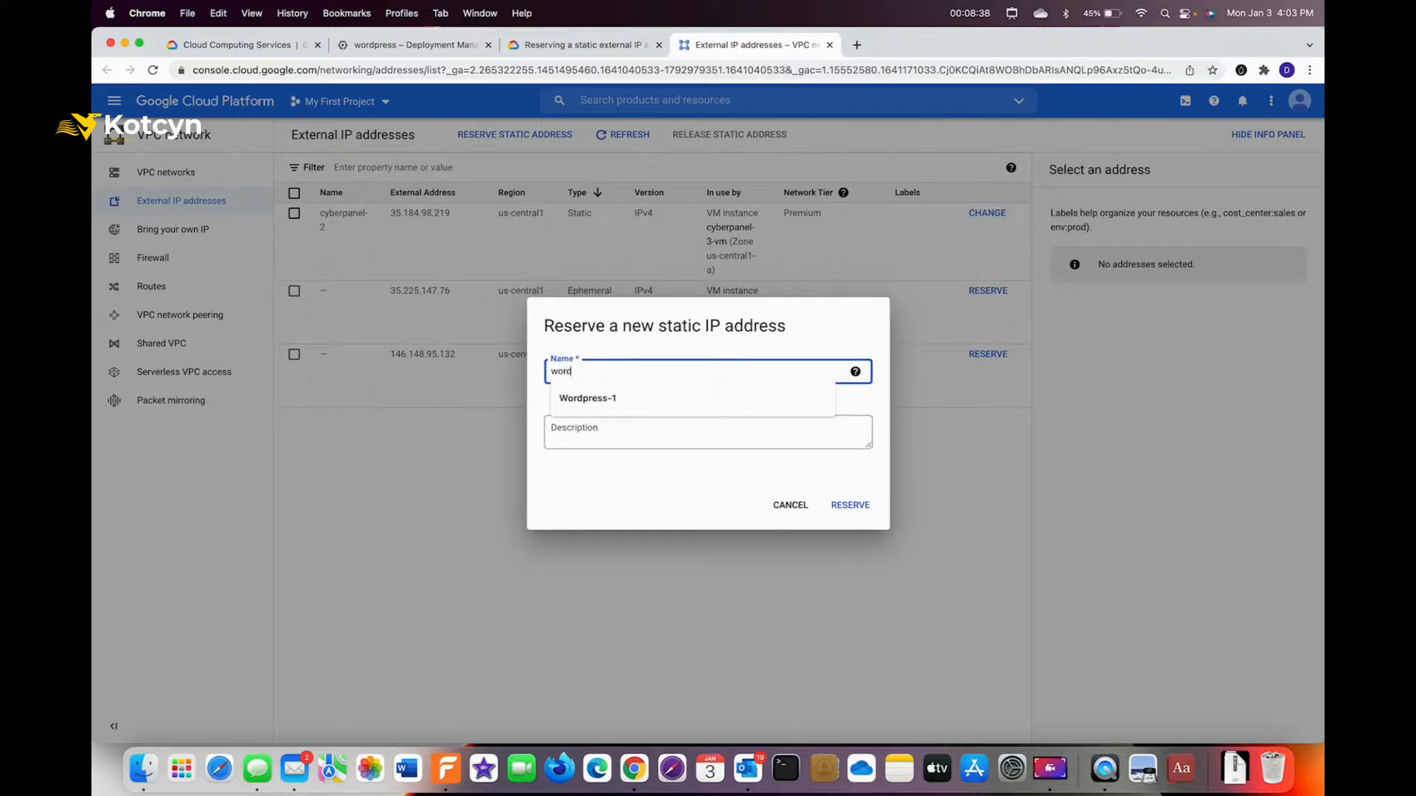
text(press-1)
click(851, 505)
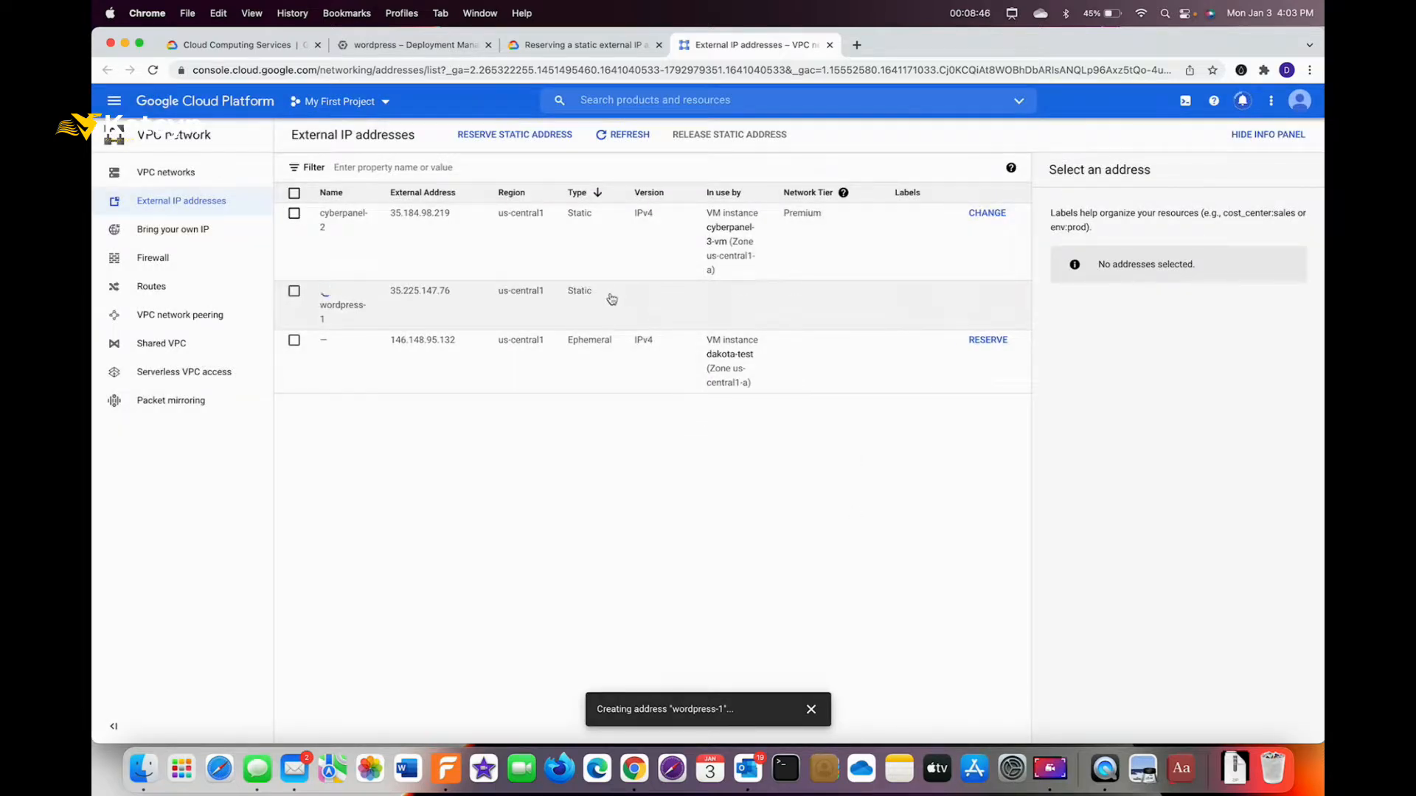
Confirm 35.225.147.76 is now listed as a Static Premium address named wordpress-1.
key(ctrl+shift+a)
drag(590, 361, 585, 306)
drag(1080, 339, 1003, 295)
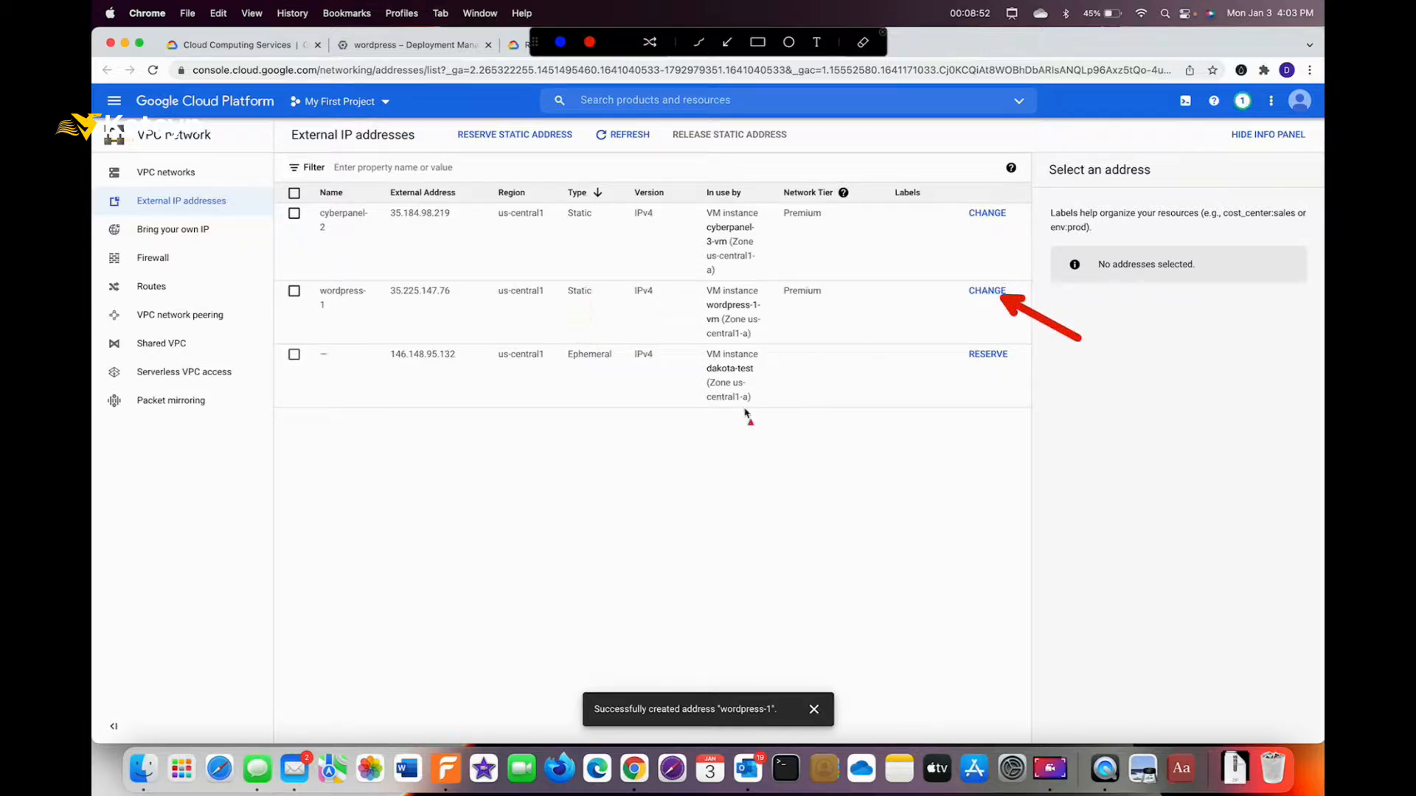
drag(786, 451, 793, 313)
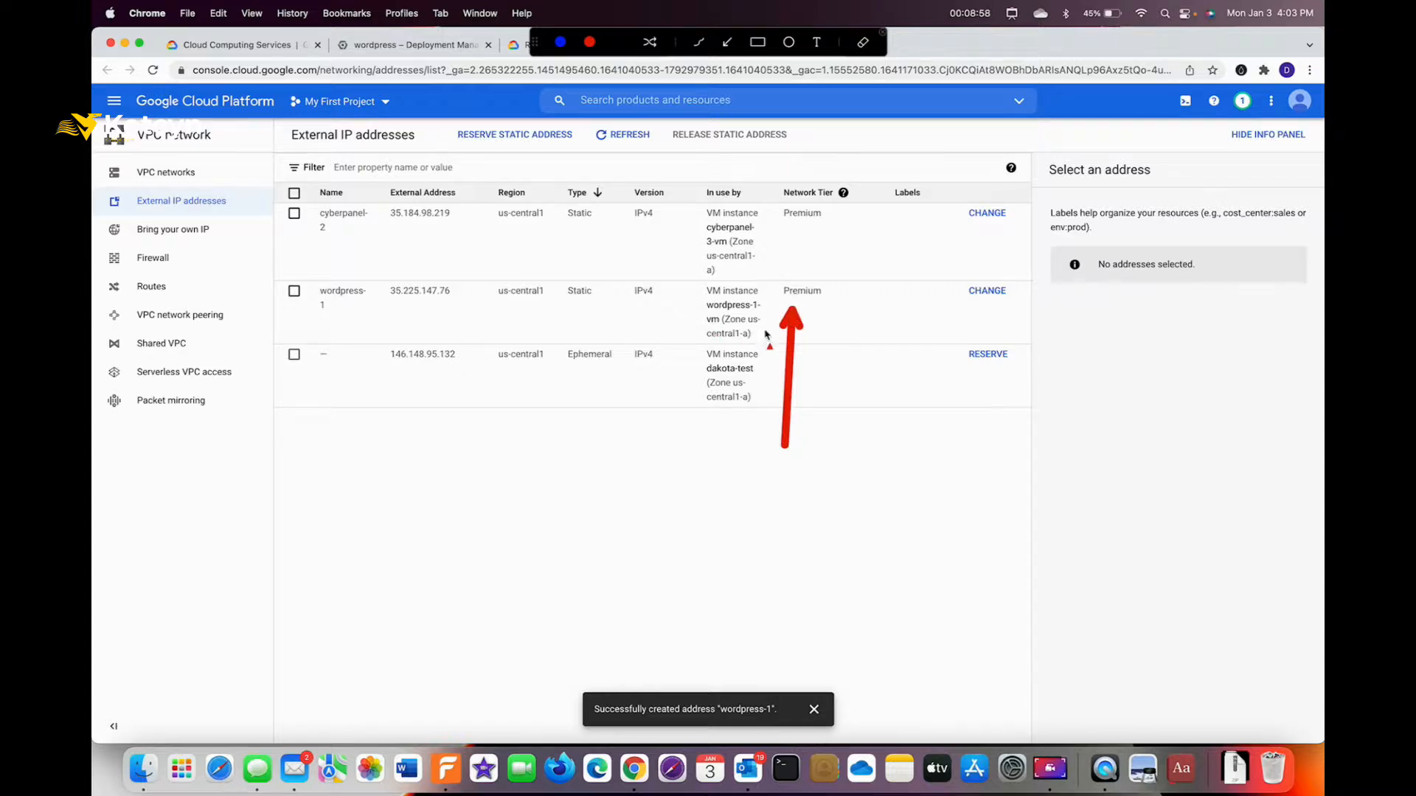
key(Escape)
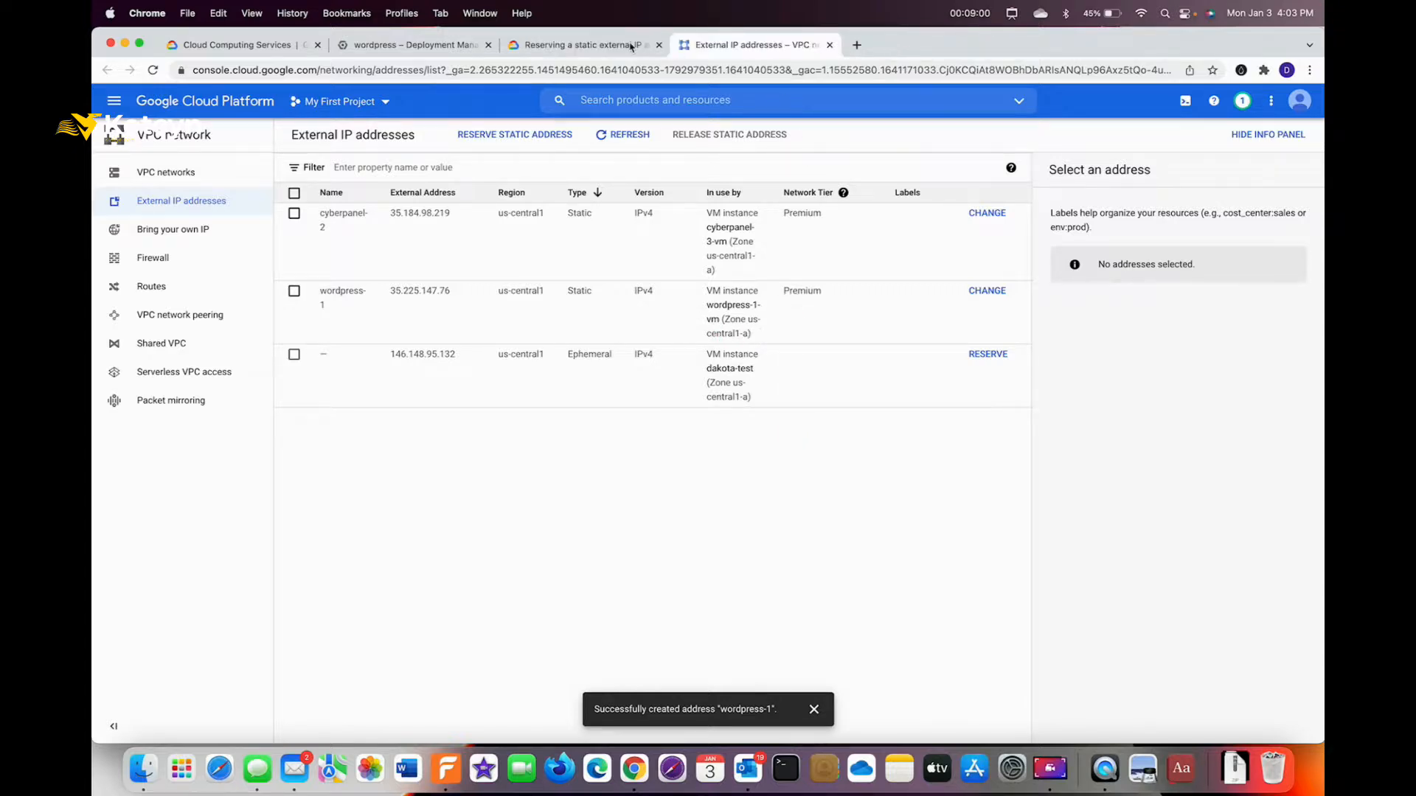
Close the static IP guide tab and return to the wordpress-1 deployment details.
click(413, 45)
scroll(947, 390, down, 5)
scroll(947, 390, up, 5)
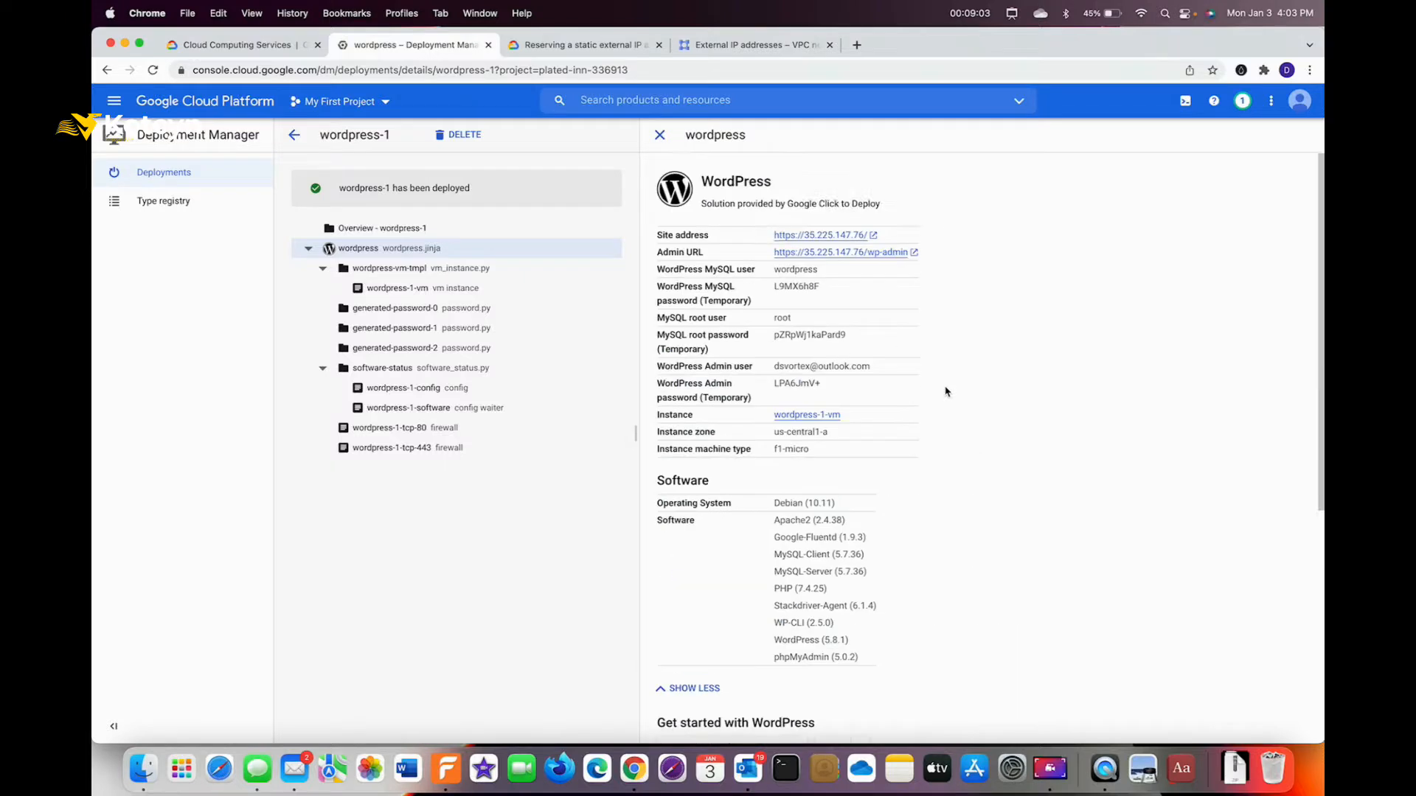
click(607, 42)
click(658, 45)
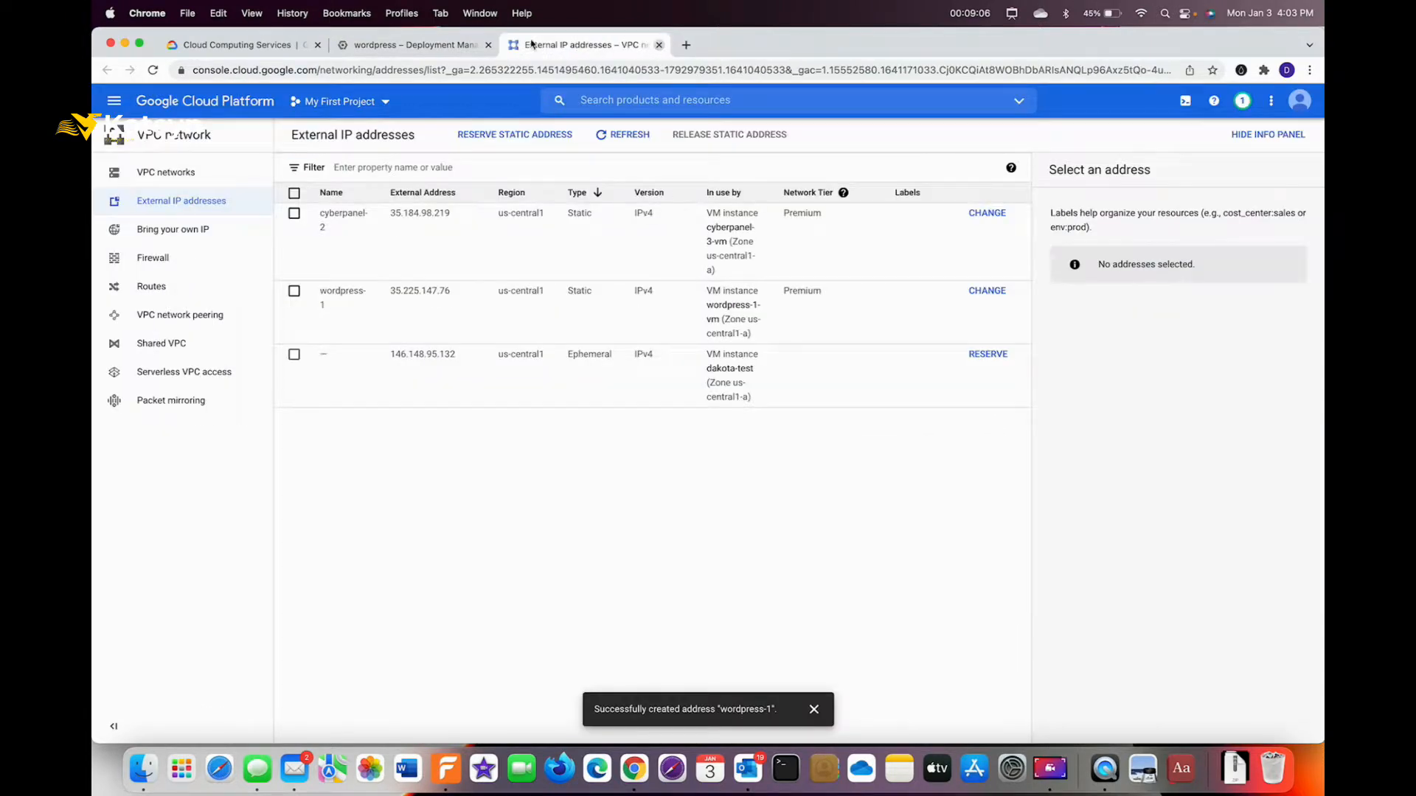
click(413, 45)
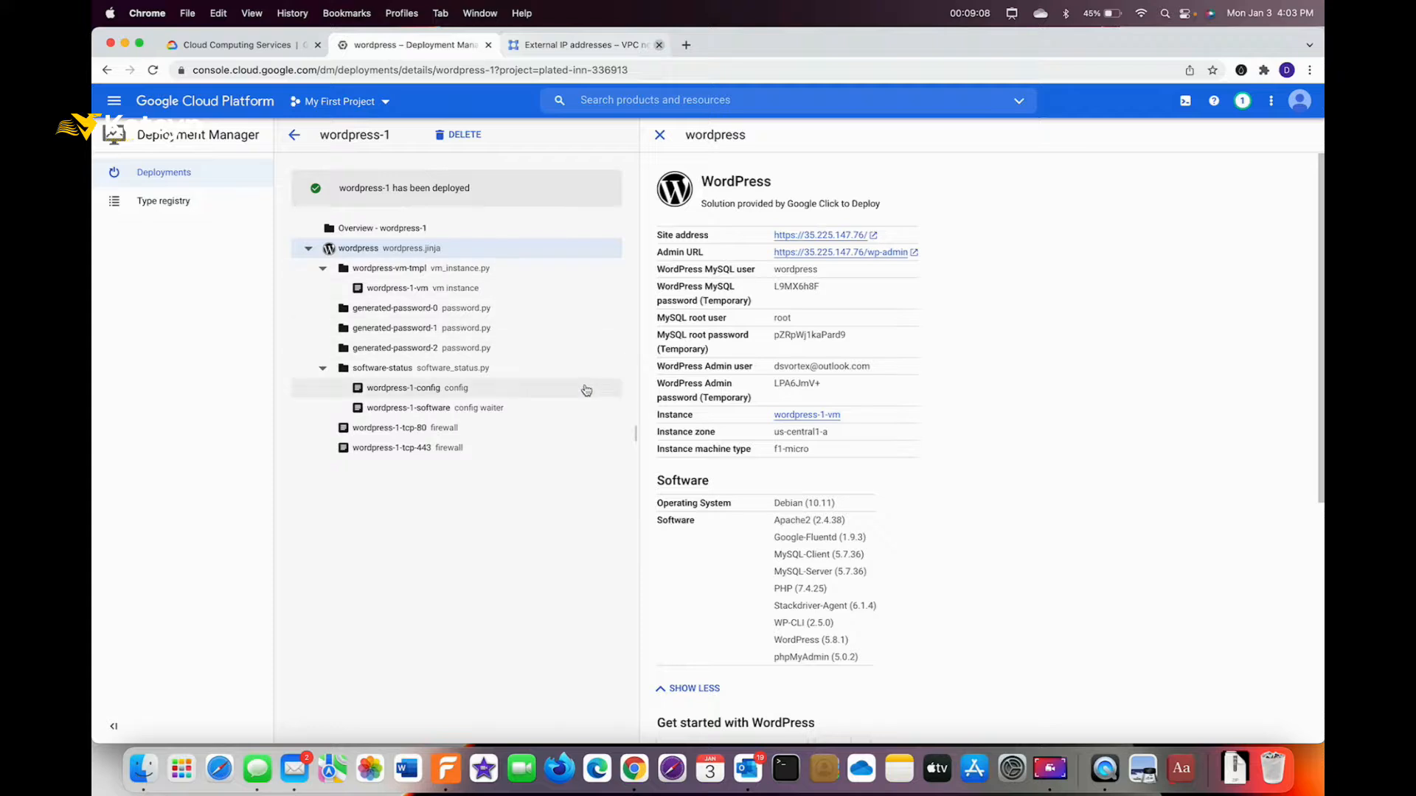
key(ctrl+a)
drag(821, 271, 818, 256)
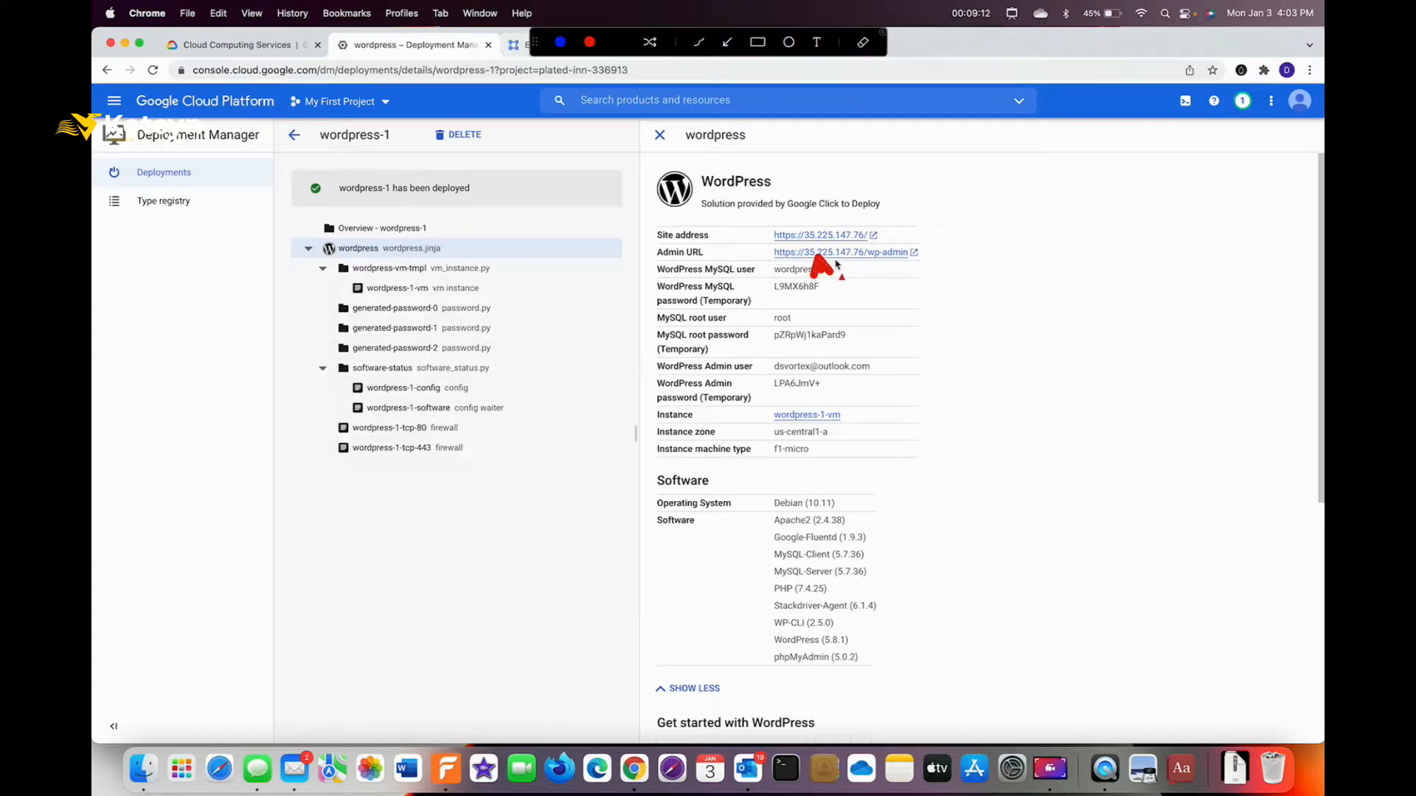
key(Escape)
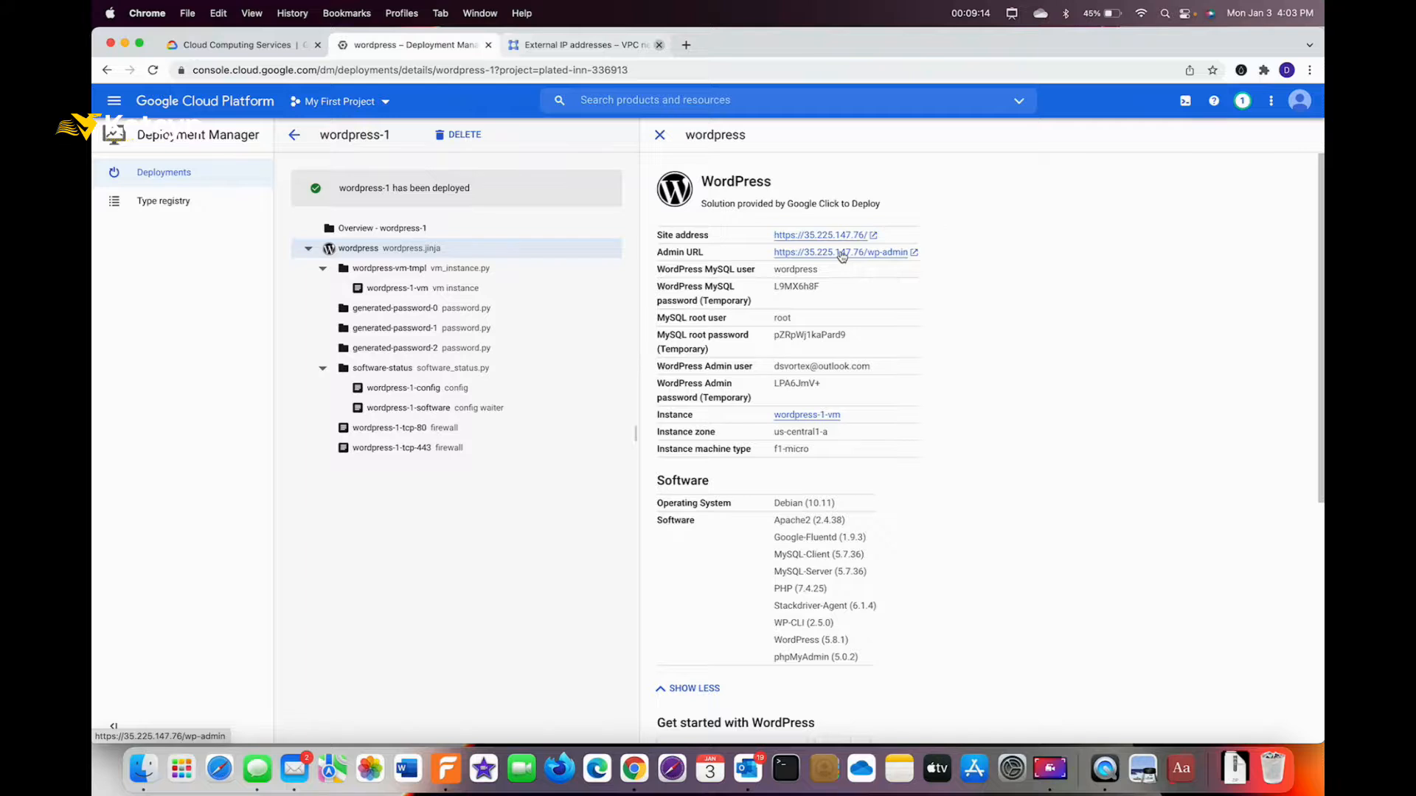
click(842, 255)
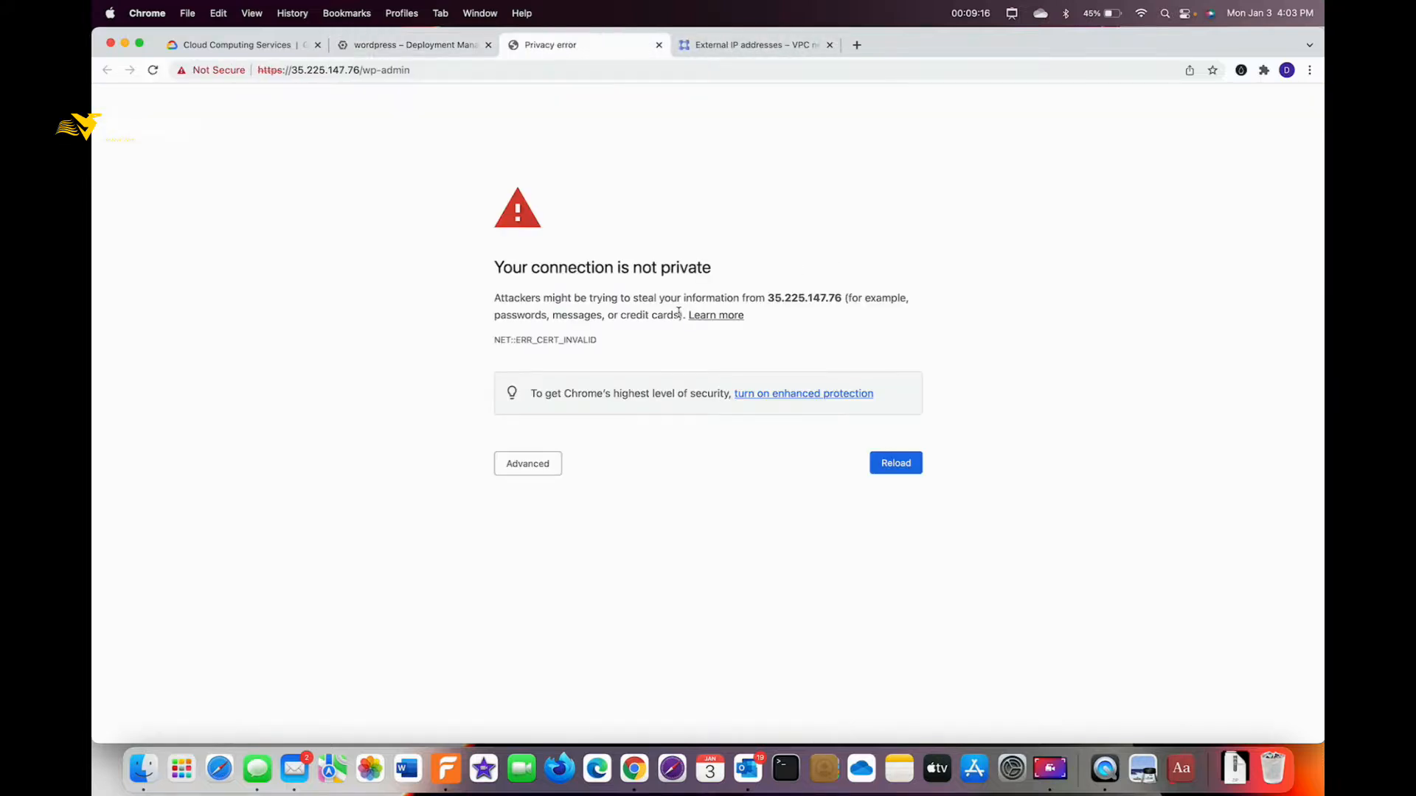
key(ctrl+a)
drag(1059, 249, 739, 261)
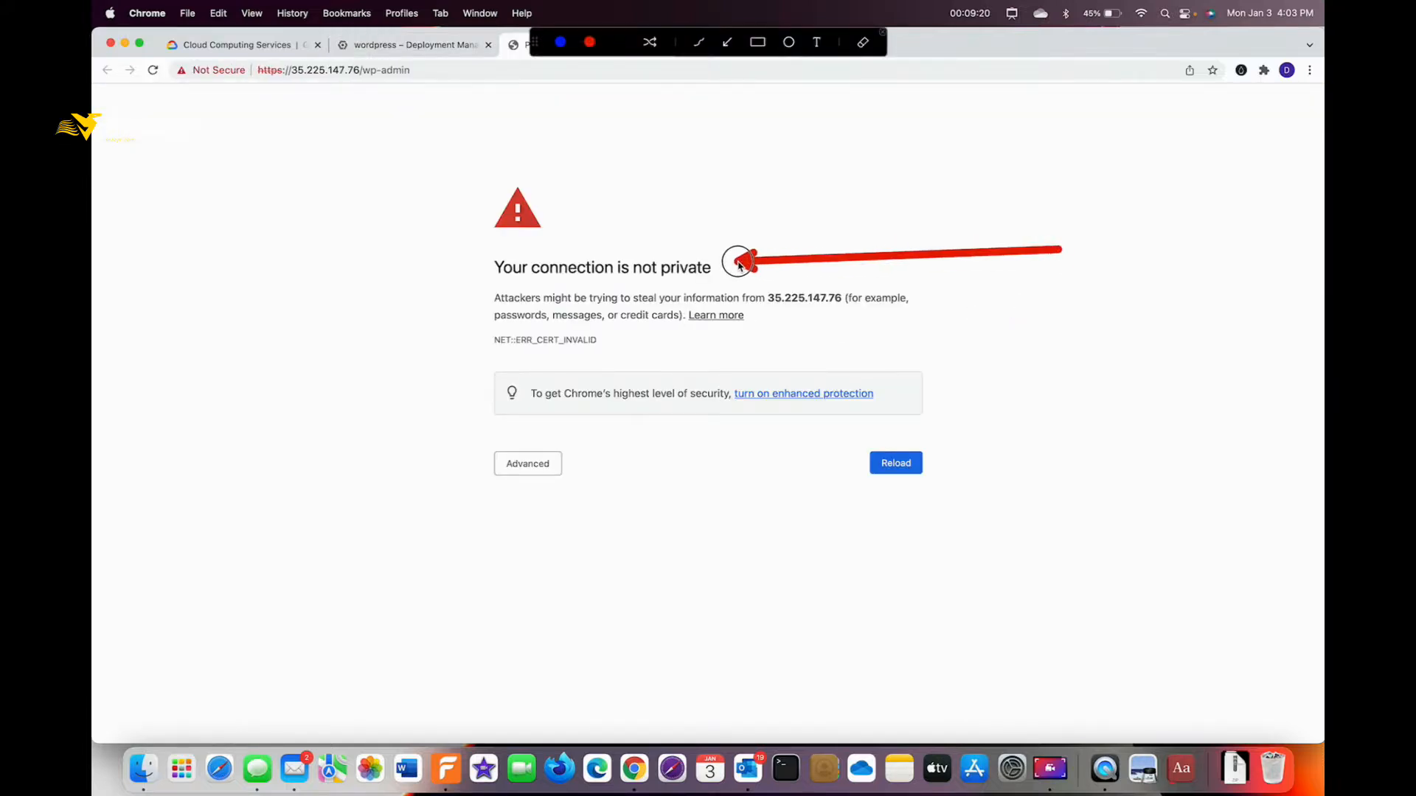
key(Escape)
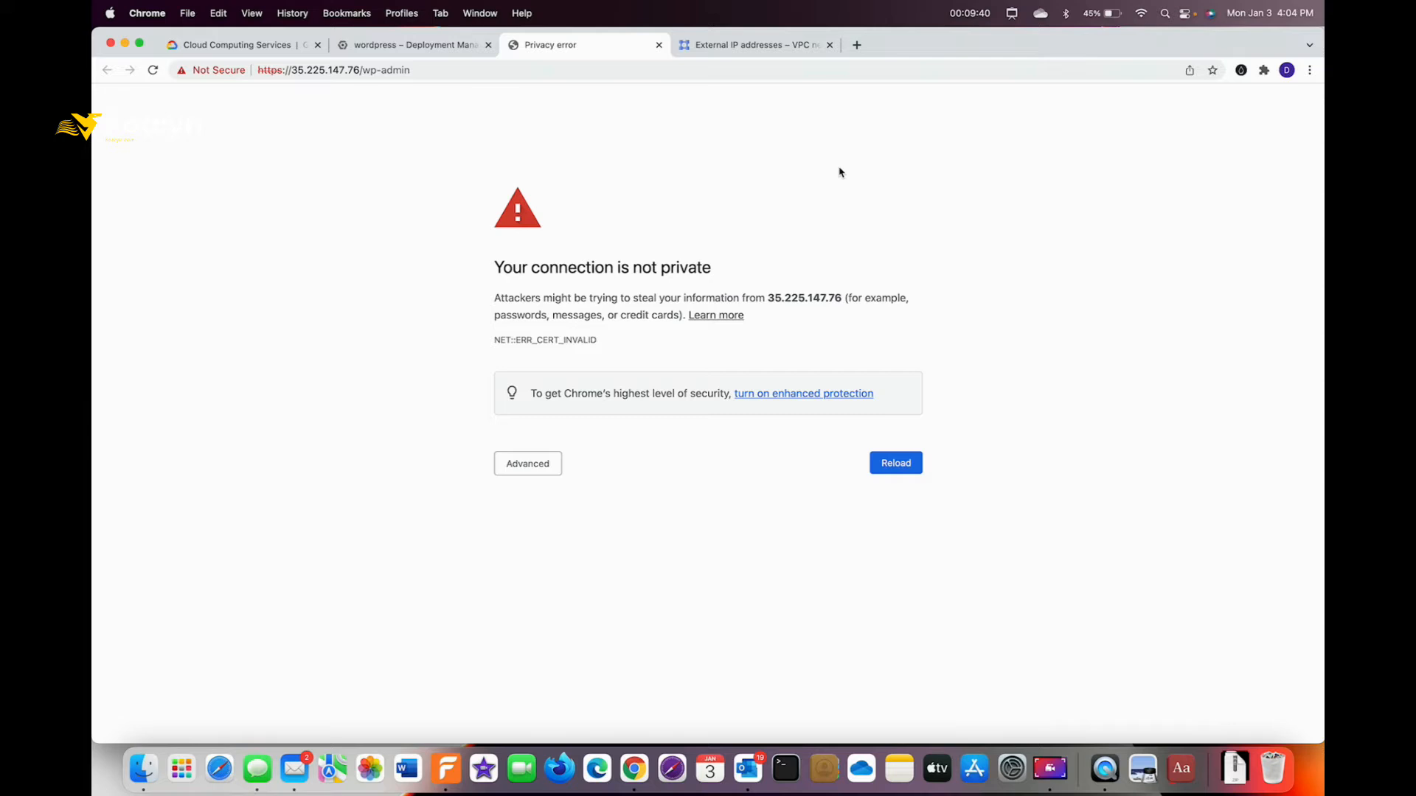
Bypass the certificate warning to load the WordPress login page at 35.225.147.76/wp-login.php.
key(super+r)
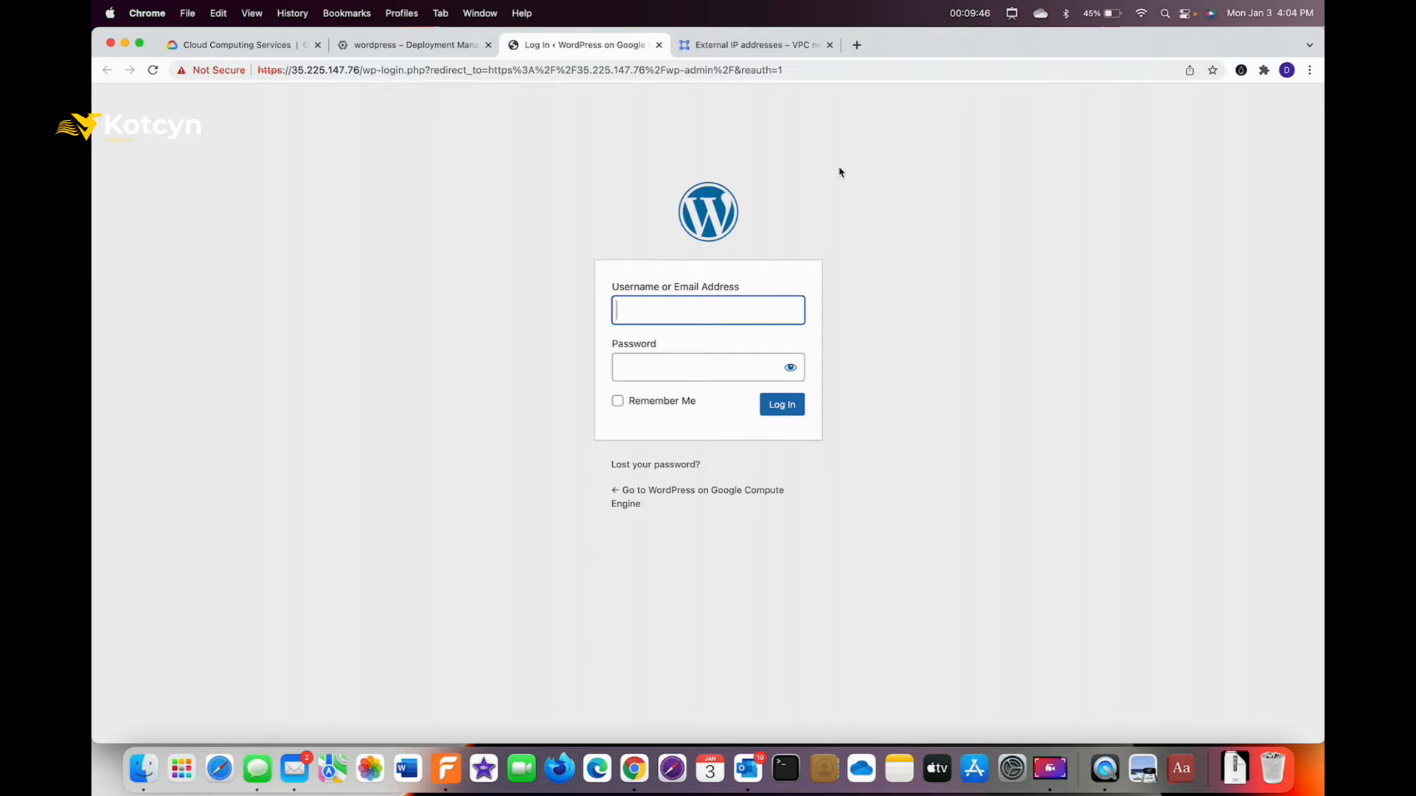
key(super+shift+a)
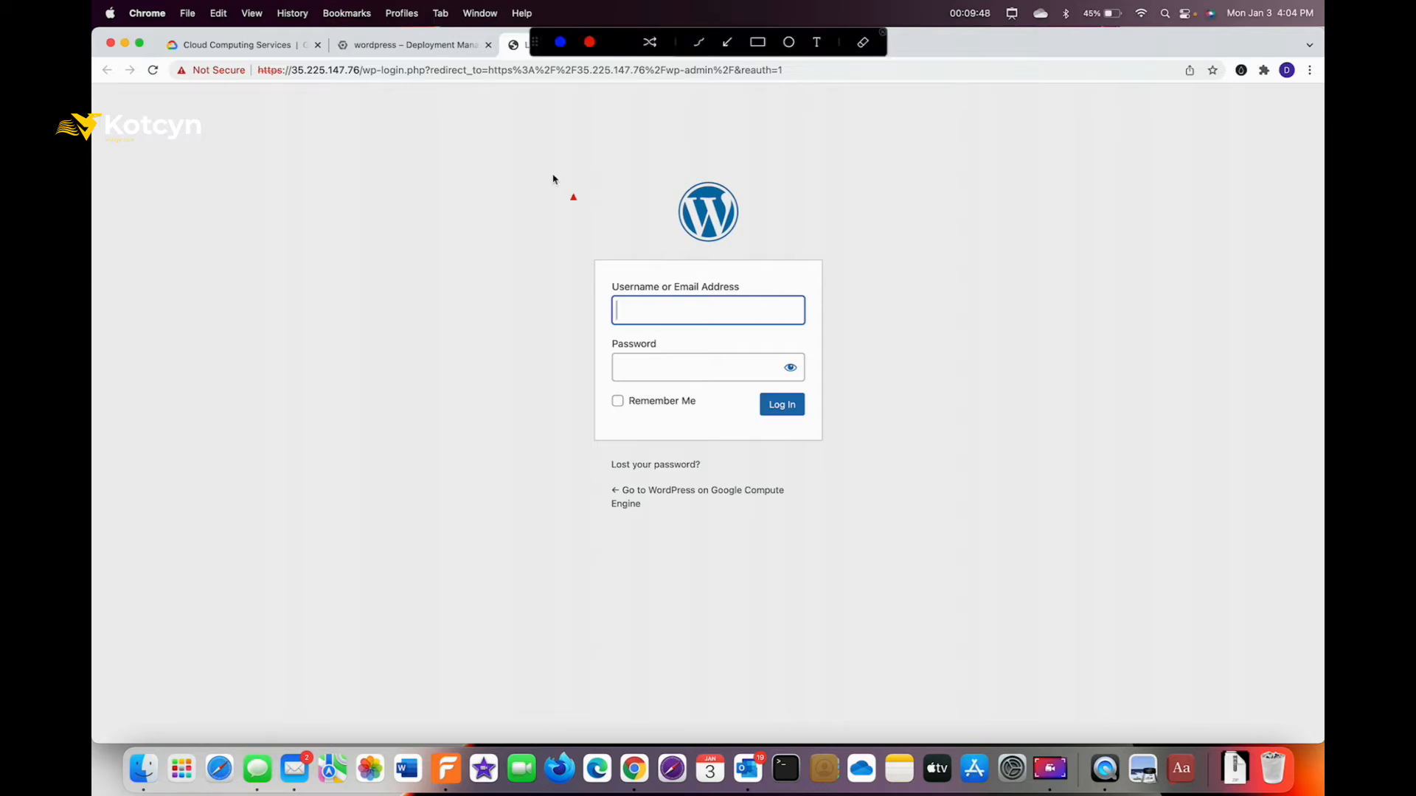
drag(468, 174, 689, 218)
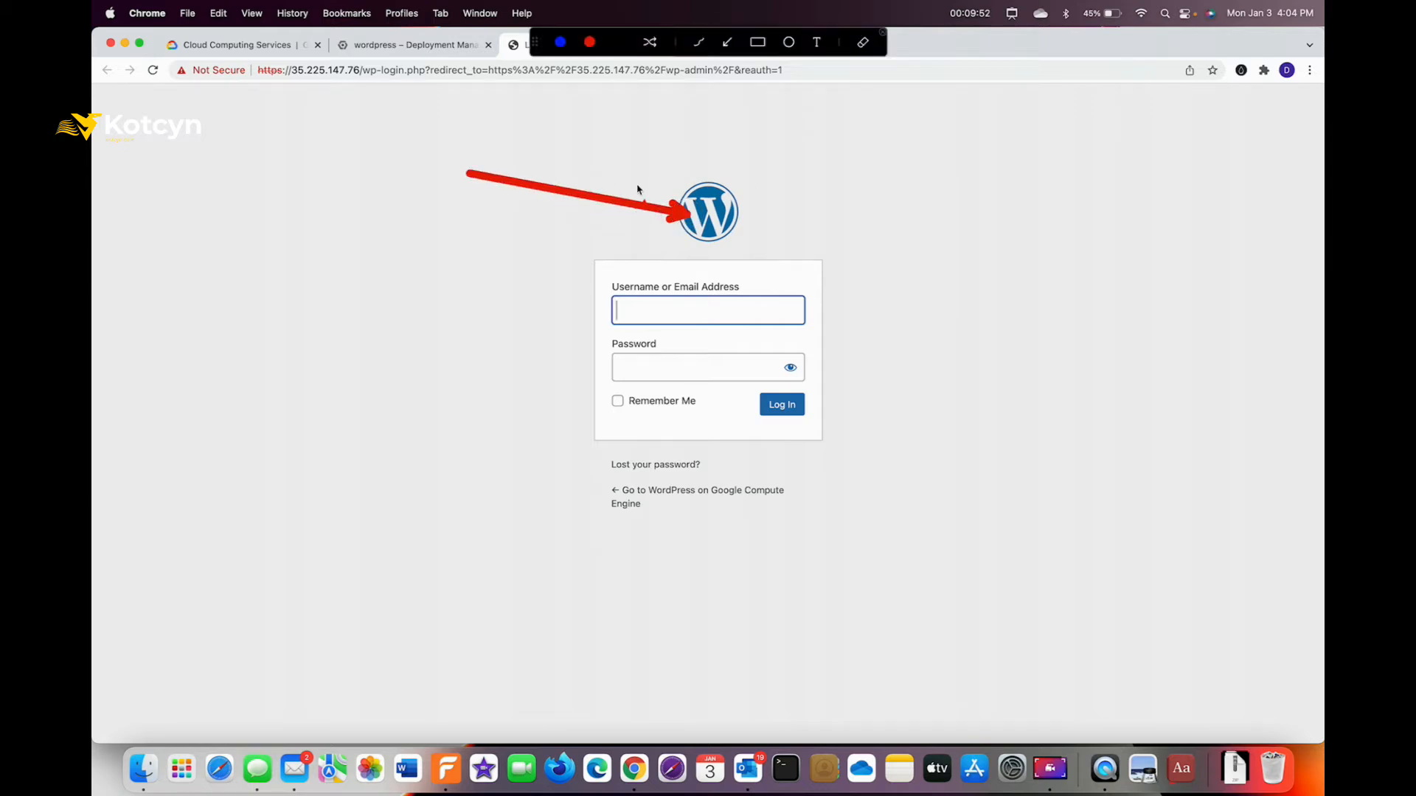